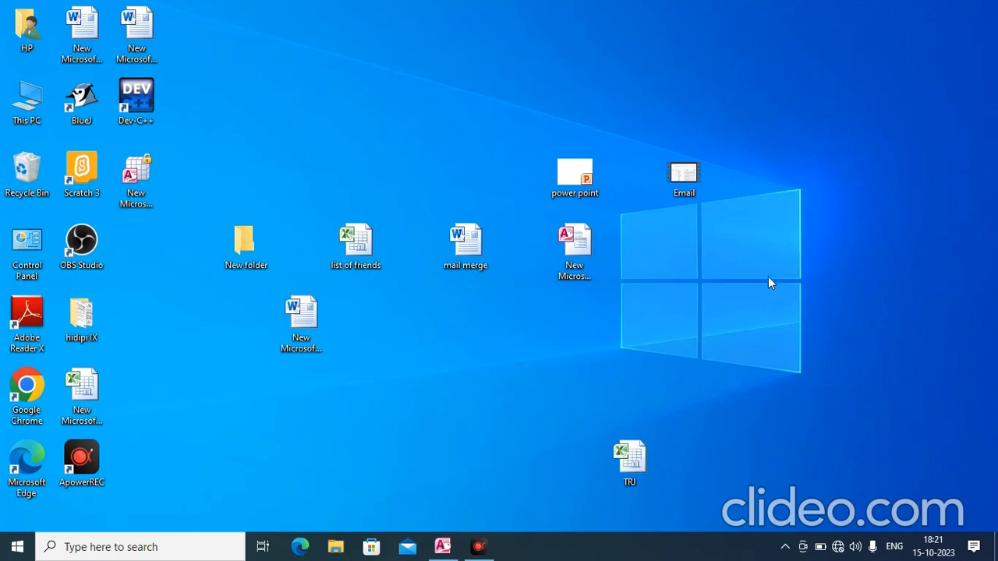
Dismiss the desktop's New menu and switch to the open Access window from the taskbar
right_click(658, 233)
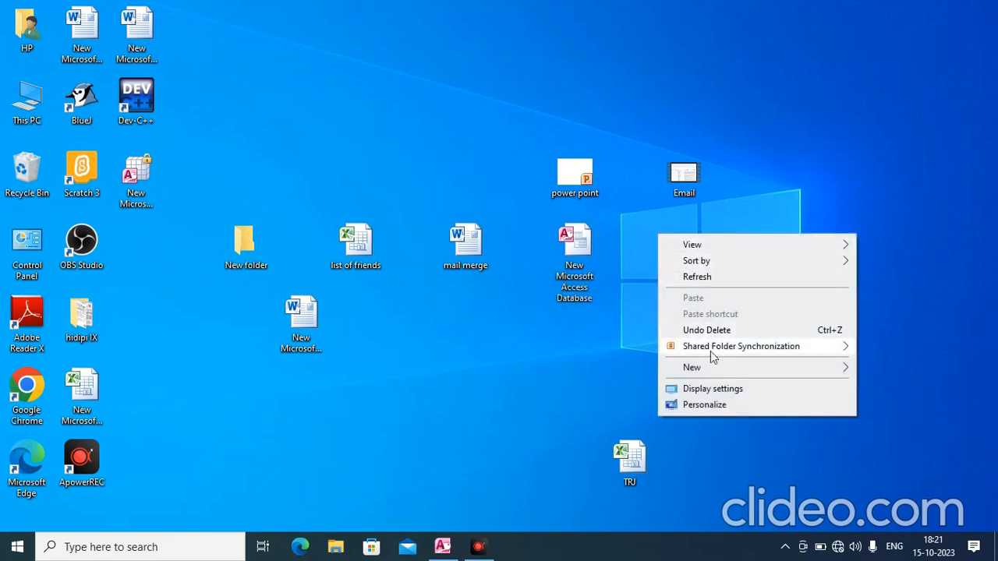
mouse_move(706, 372)
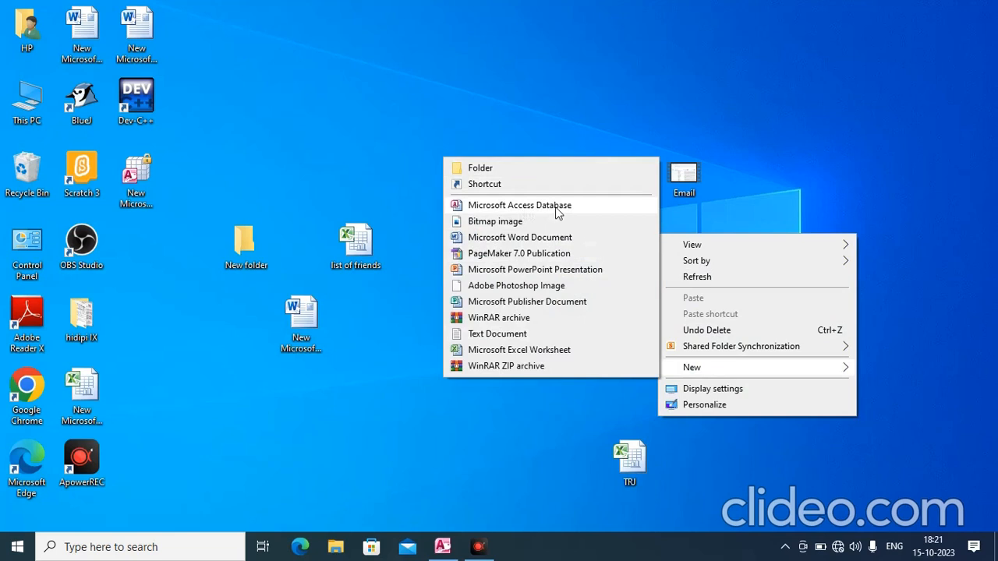
left_click(389, 386)
left_click(443, 547)
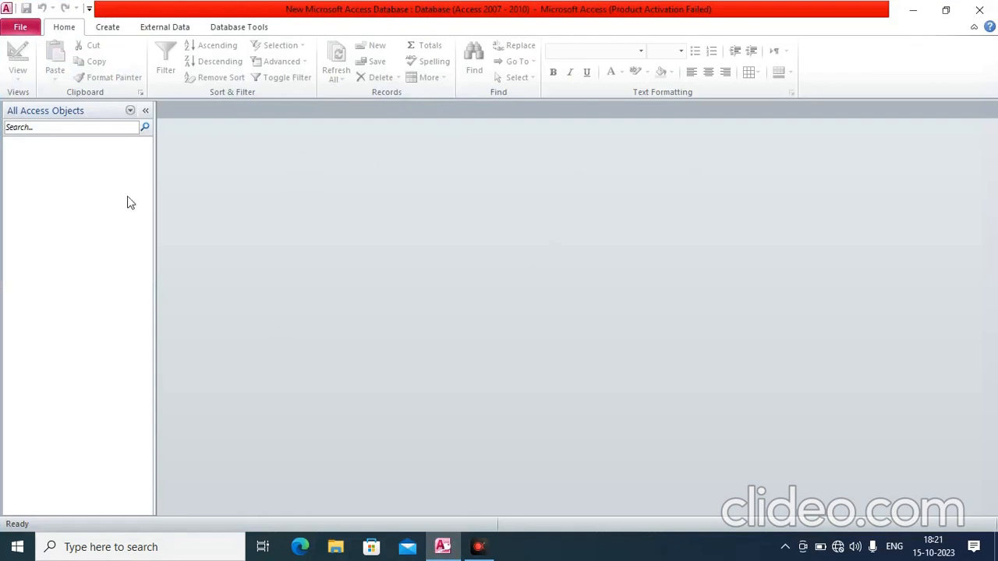
Create a blank database named 'student', replacing the existing student file
left_click(23, 33)
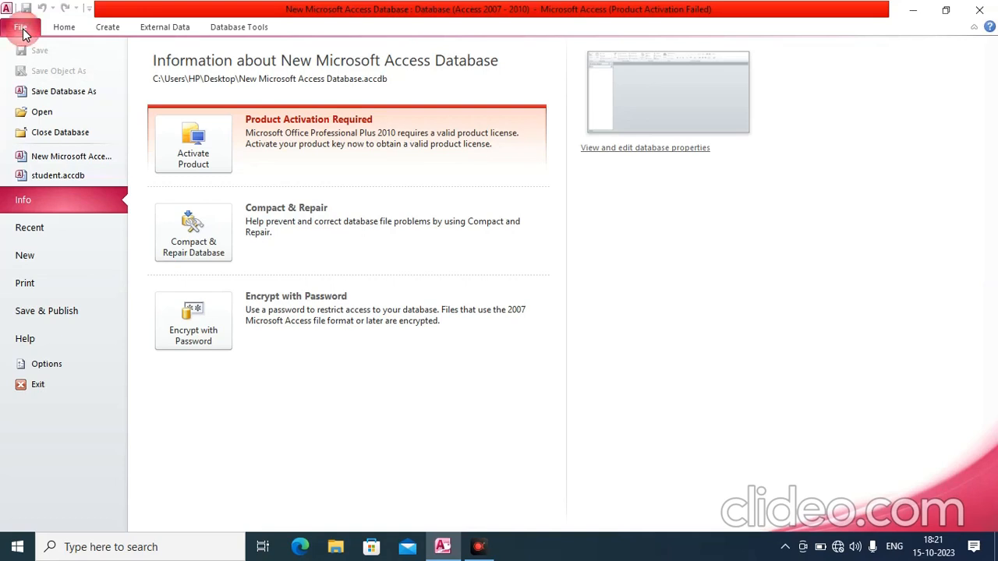
left_click(25, 257)
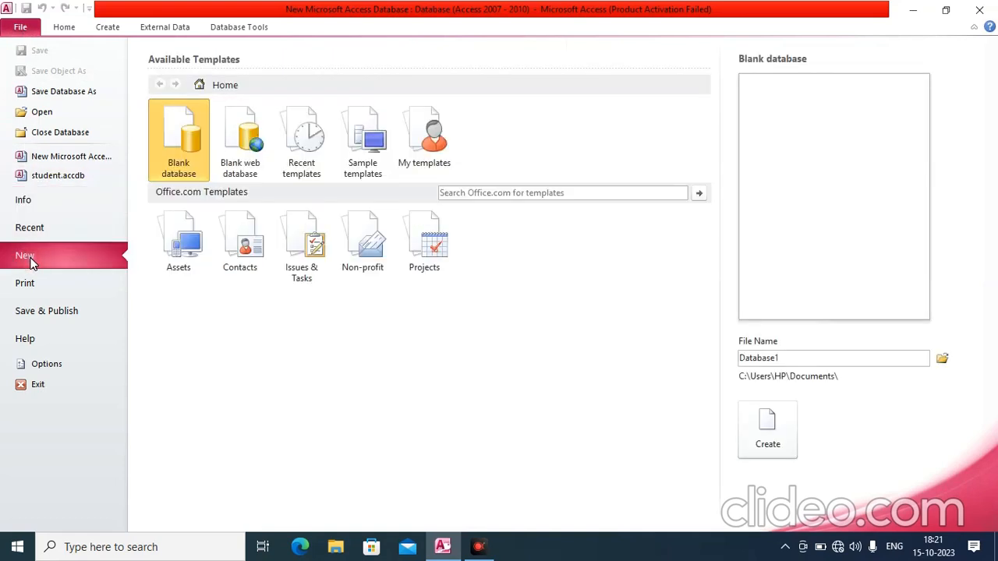
left_click(184, 148)
double_click(786, 358)
type("student")
left_click(770, 429)
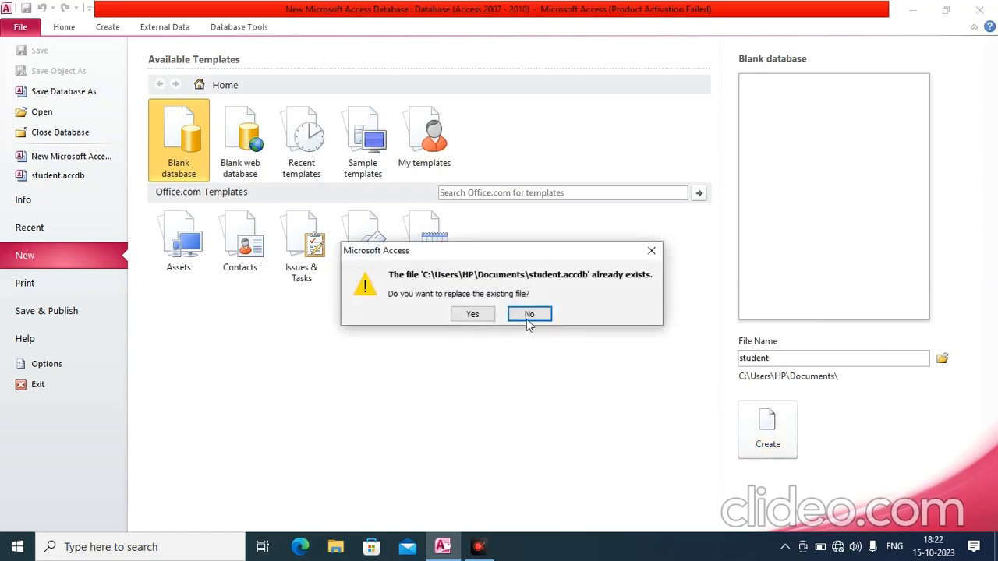
left_click(474, 315)
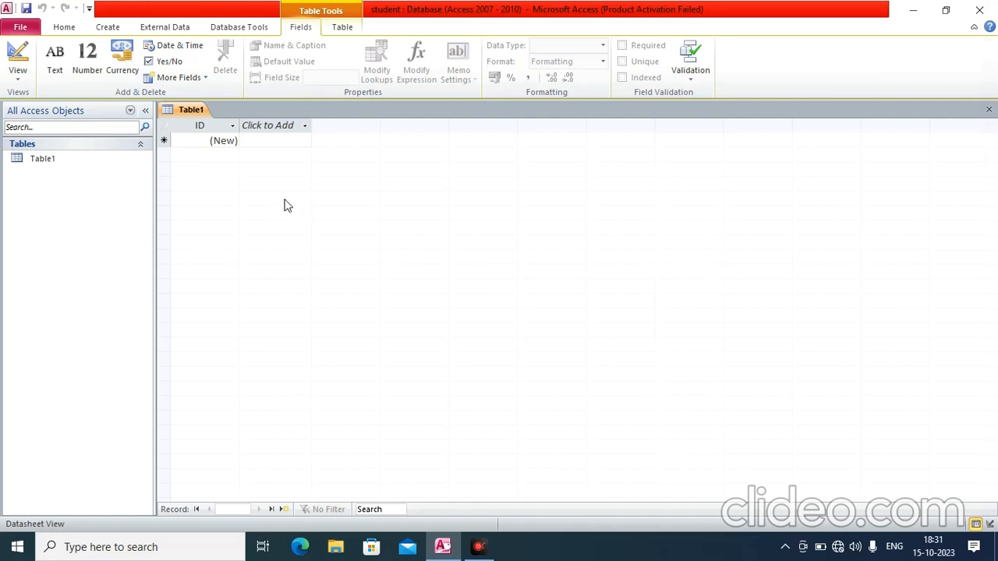
Switch Table1 to Design View, saving it as 'student record'
left_click(208, 141)
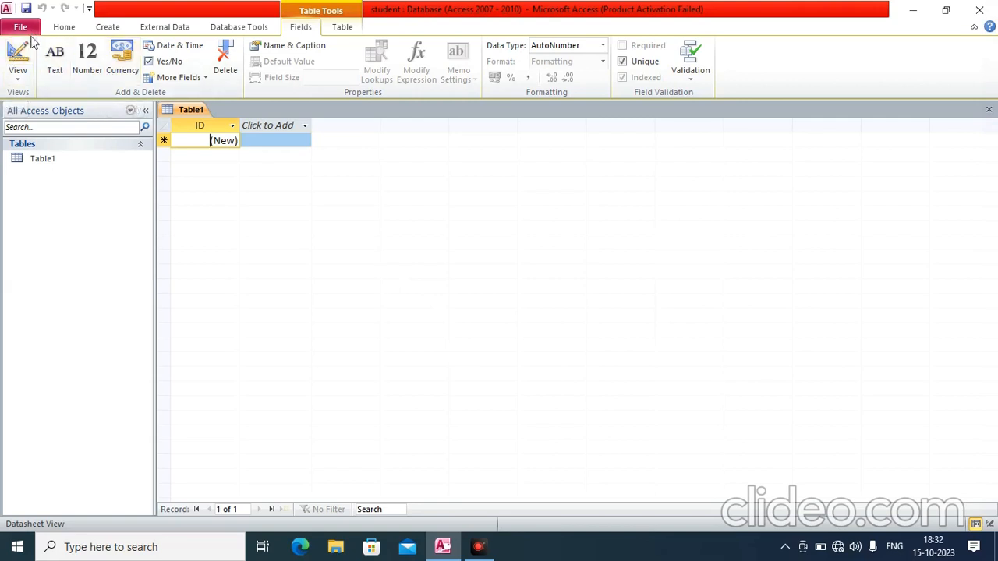
left_click(18, 74)
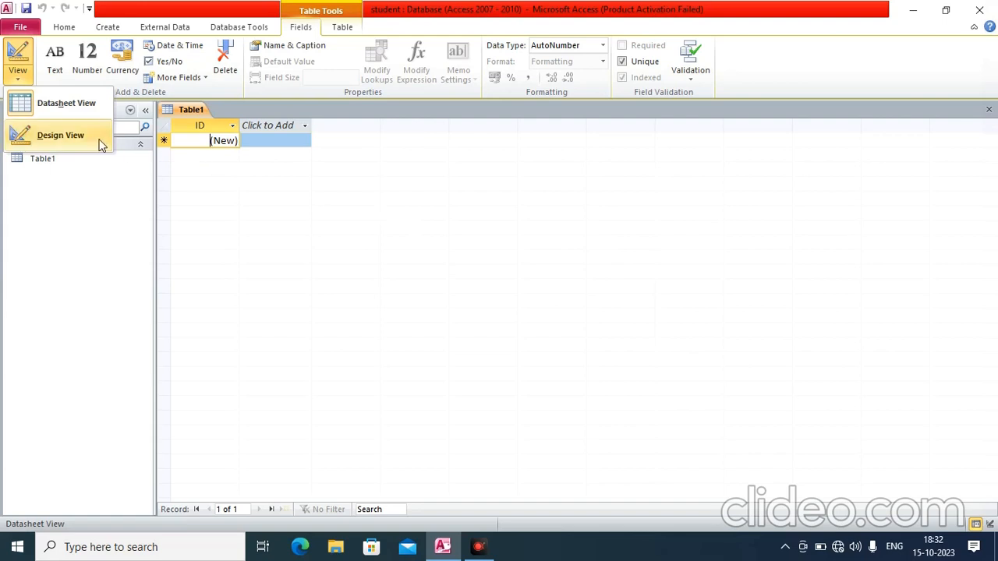
left_click(55, 137)
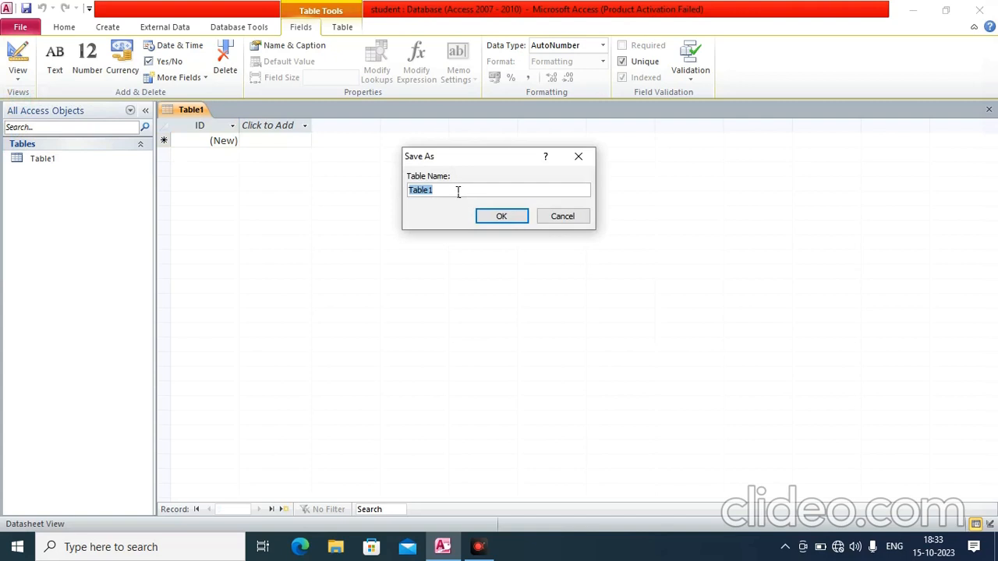
type("student record")
key("Return")
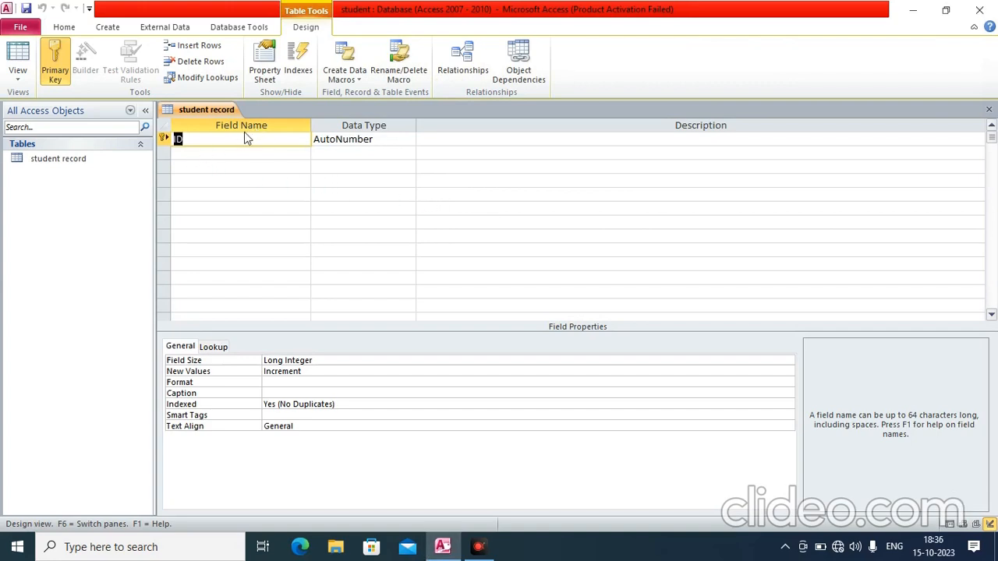
left_click(219, 138)
left_click(386, 142)
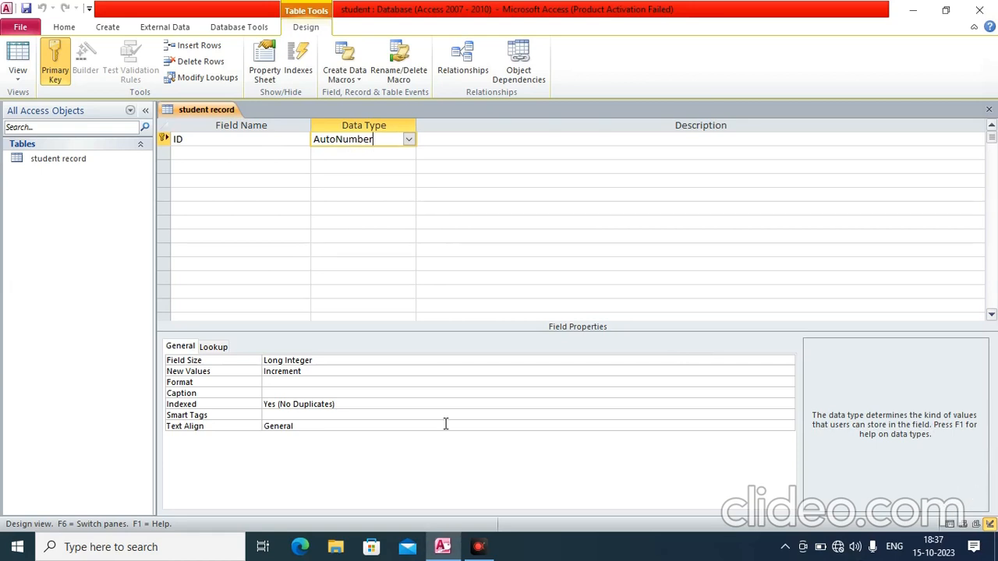
left_click(263, 149)
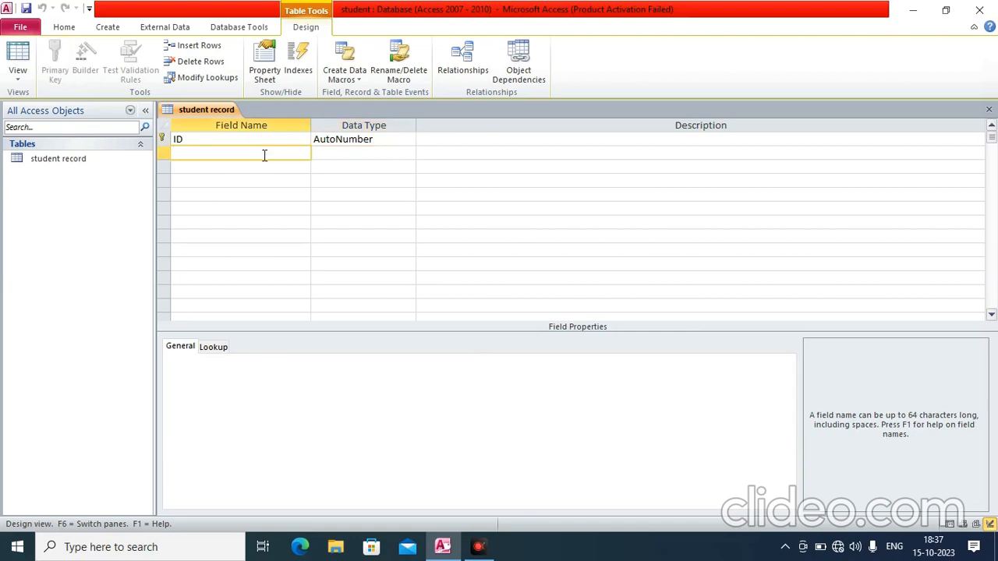
Add Name and Address text fields, accepting the reserved-word warning for Name
type("Name")
key("Tab")
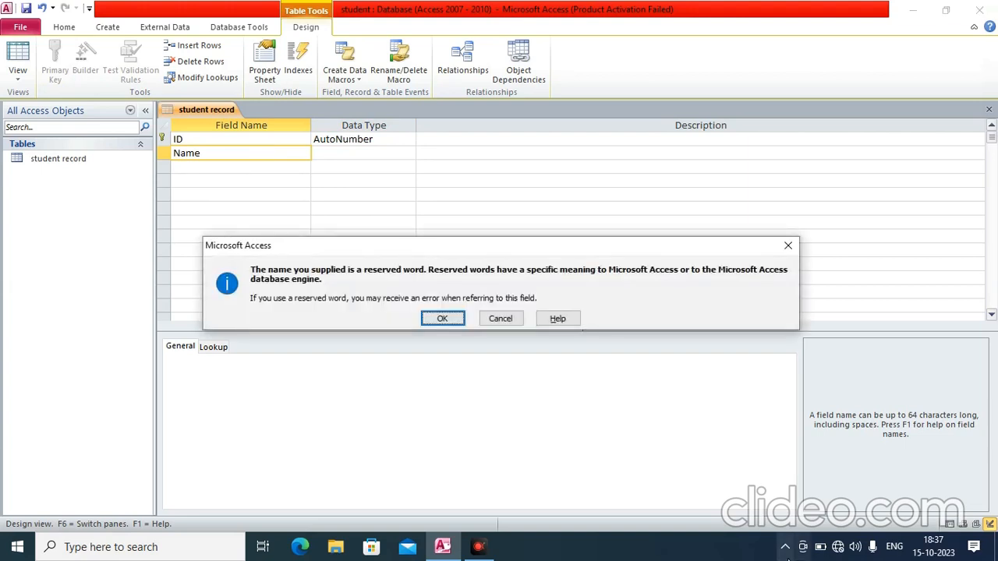
left_click(441, 318)
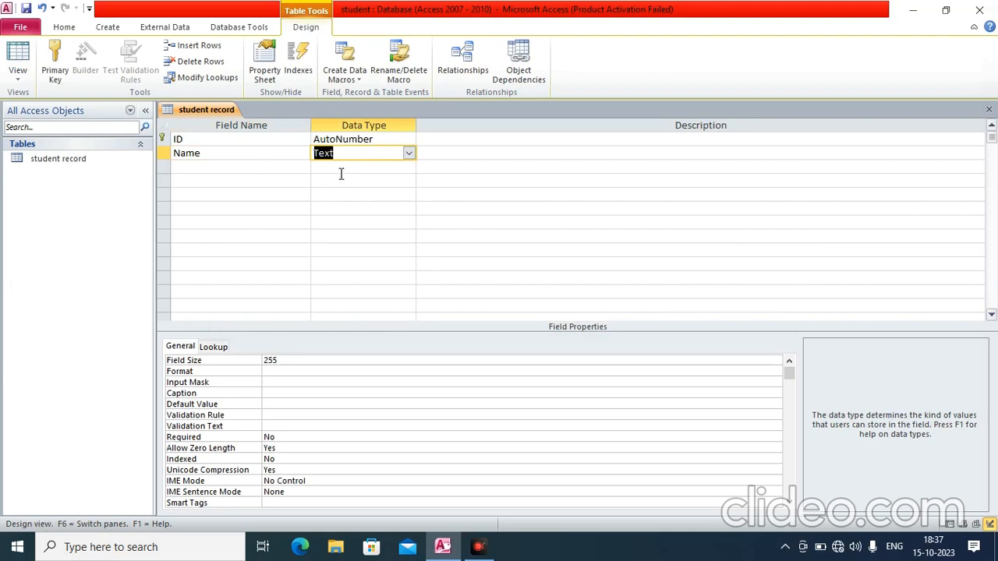
left_click(263, 168)
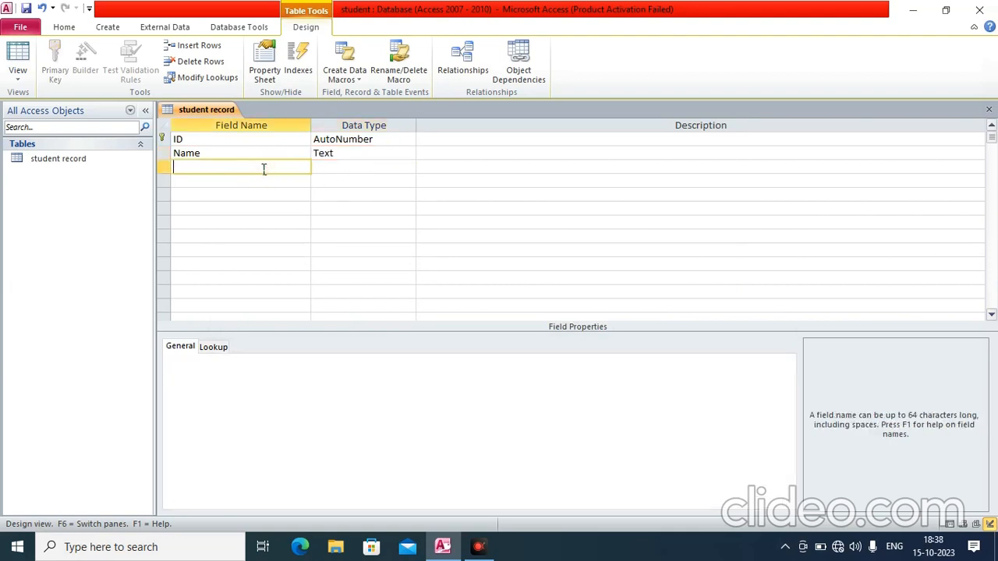
type("Address")
key("Tab")
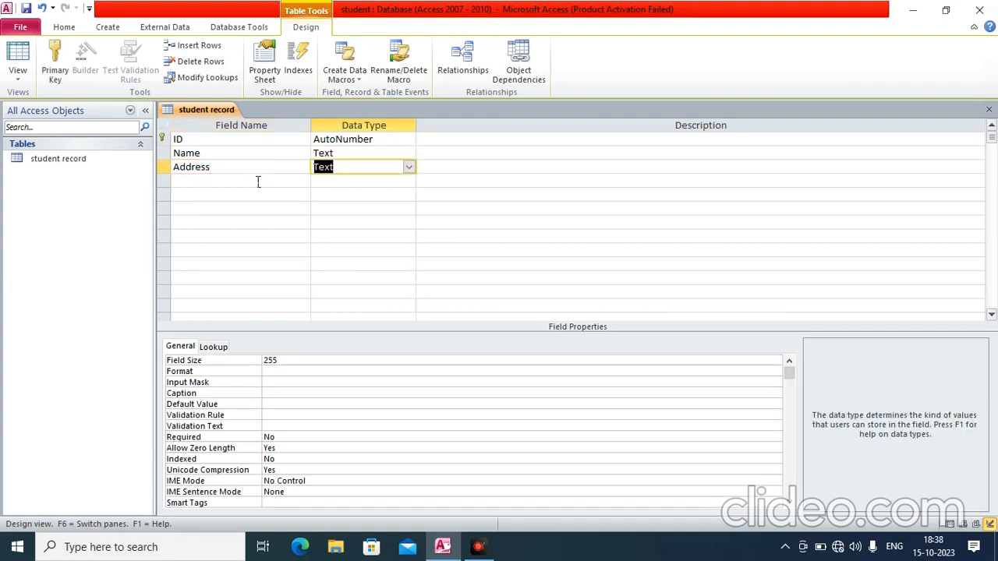
Add a Phone field with Number data type and a City text field
left_click(258, 181)
type("Phone")
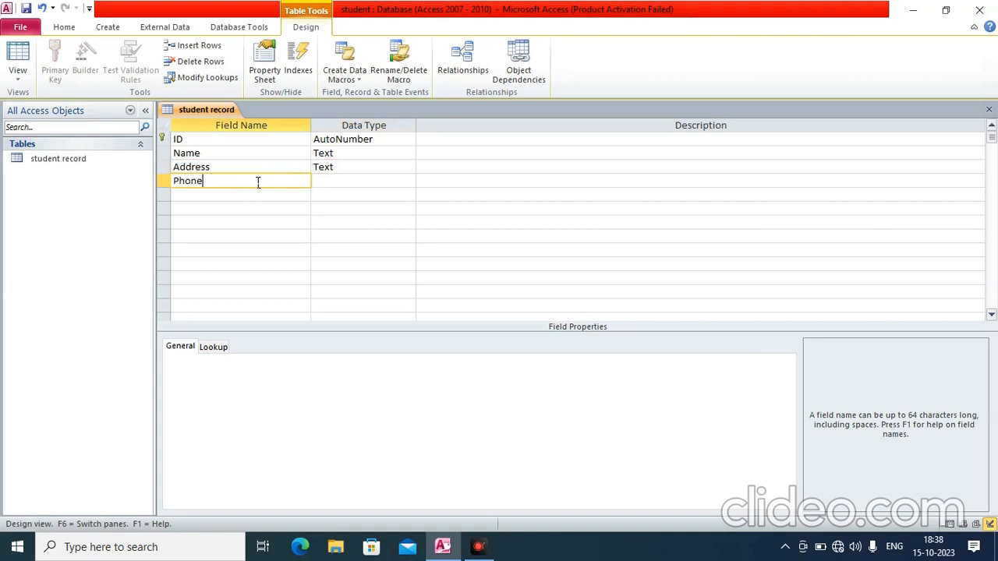
key("Tab")
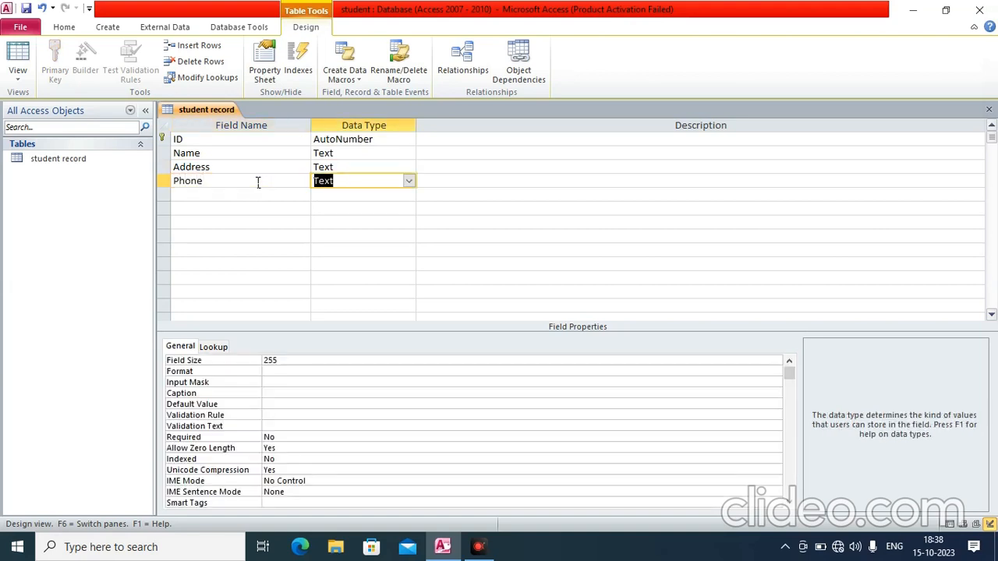
left_click(408, 181)
left_click(360, 224)
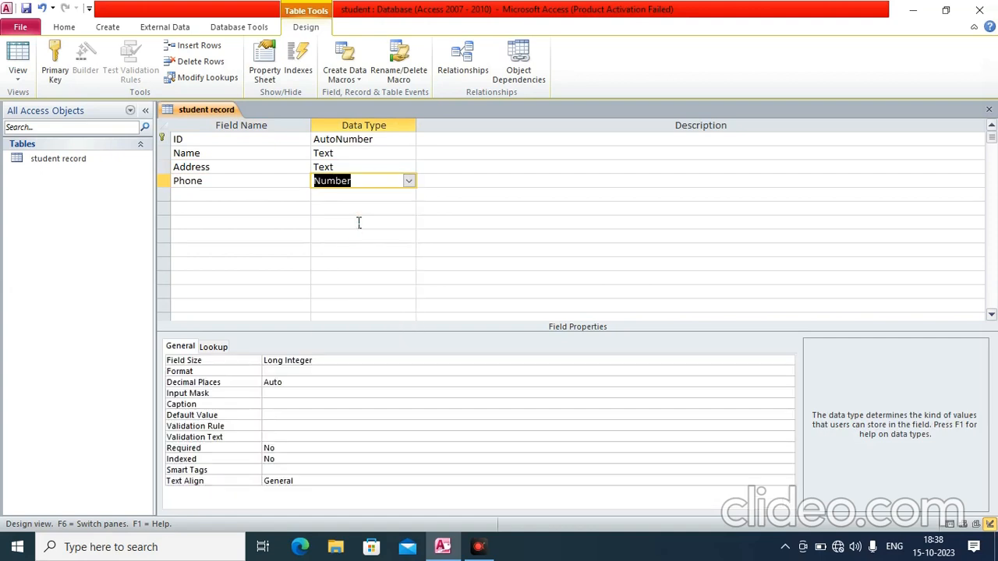
left_click(267, 196)
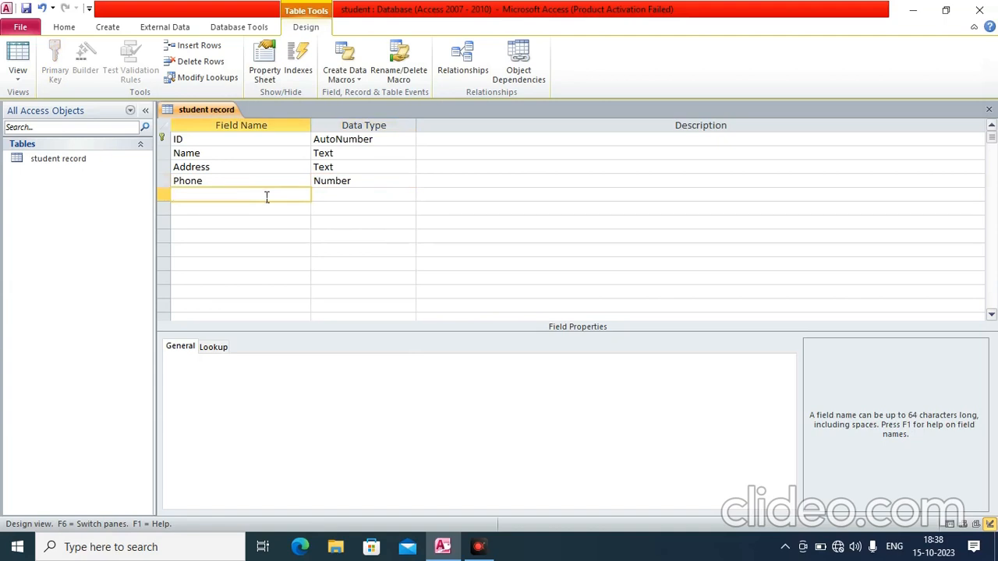
type("City")
left_click(347, 199)
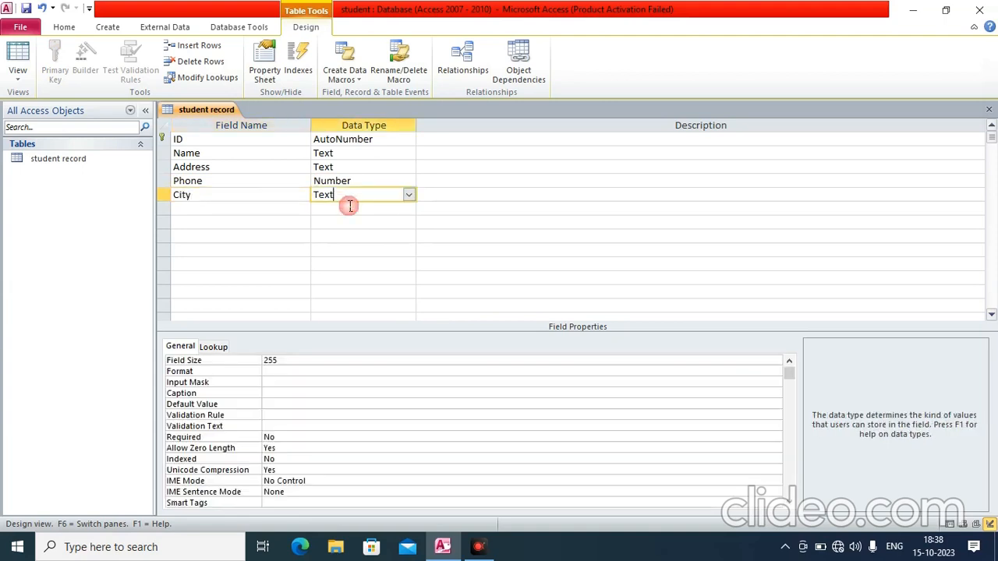
left_click(212, 208)
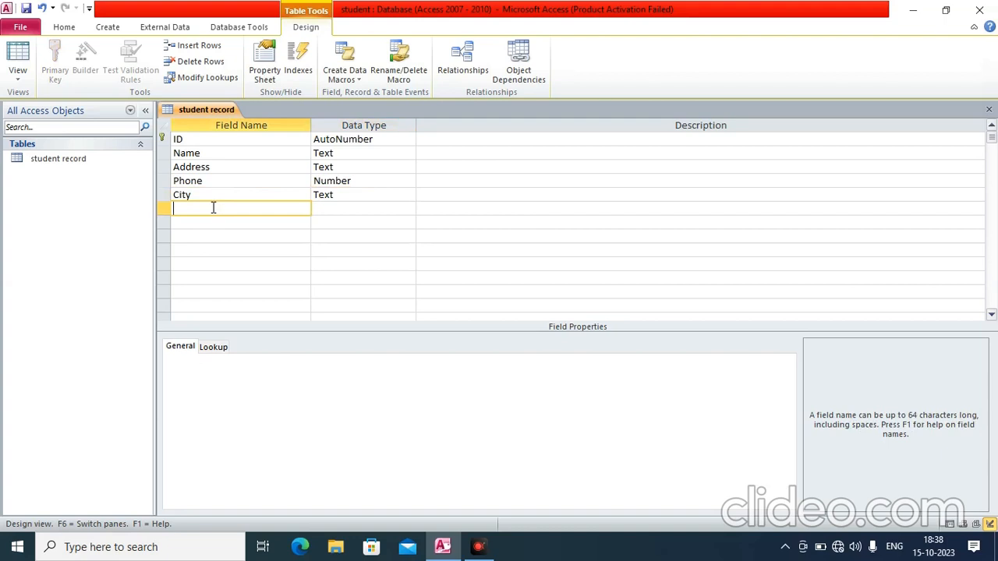
Add an age field as Date/Time and a photo field as Attachment
type("age")
left_click(322, 211)
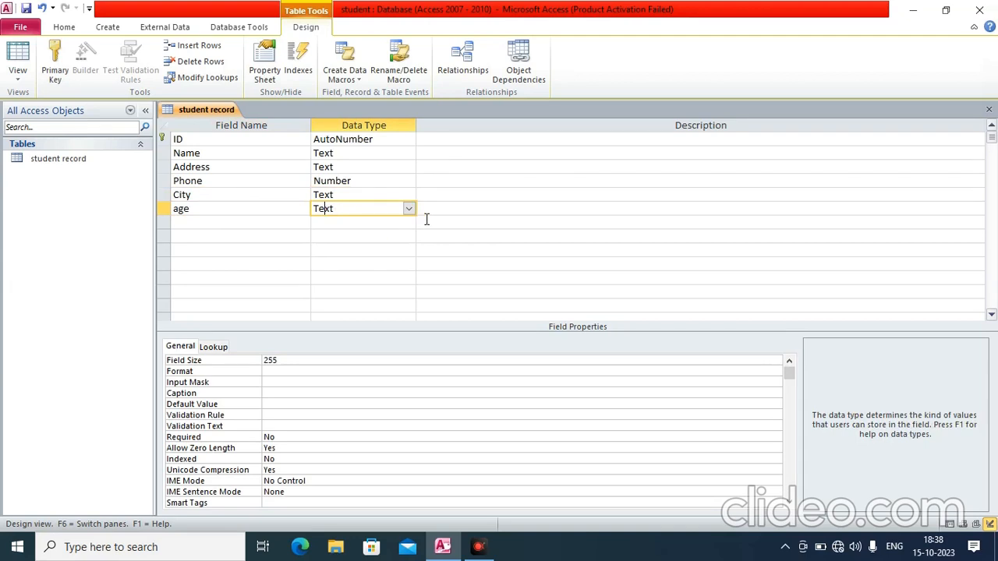
left_click(410, 208)
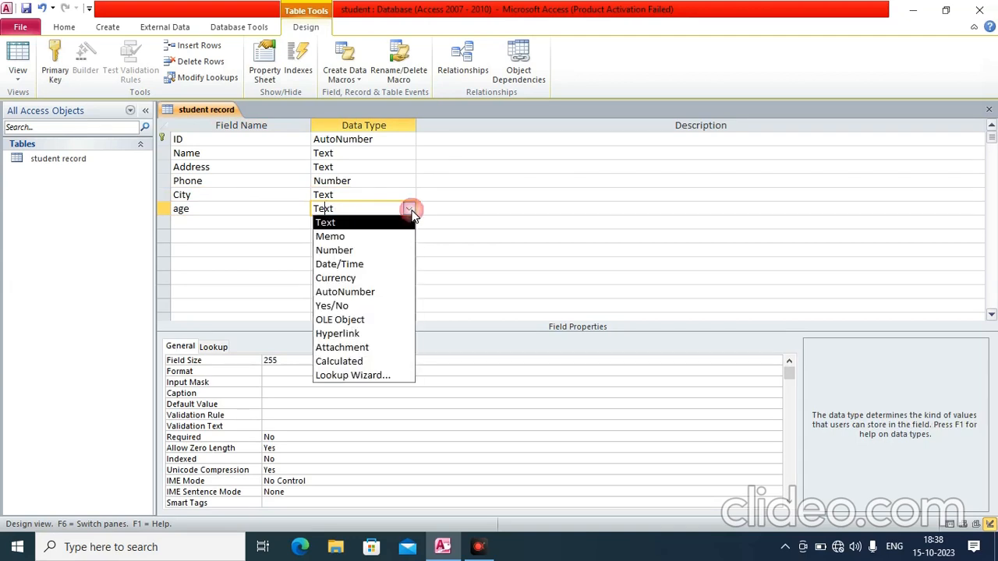
left_click(367, 263)
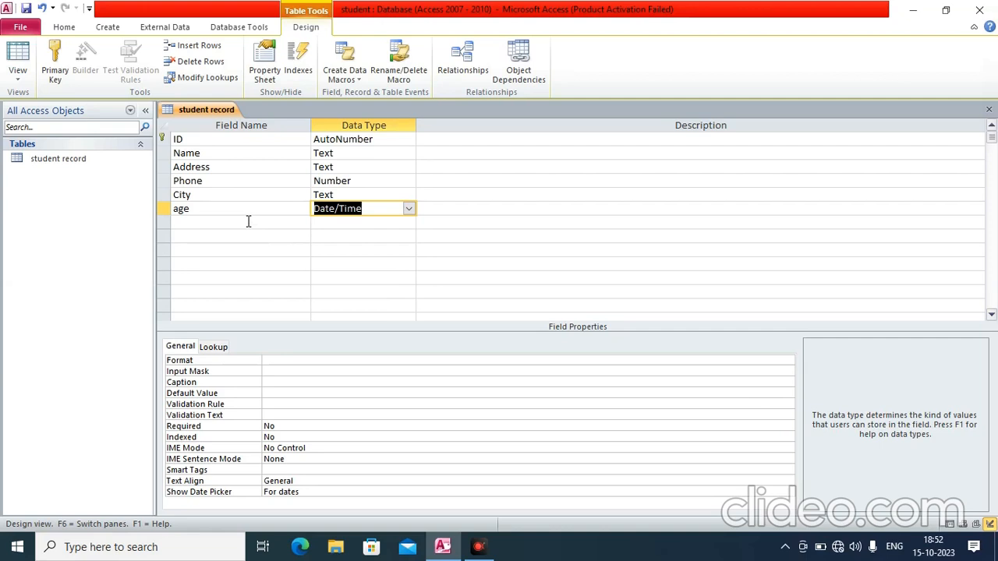
left_click(248, 221)
type("p")
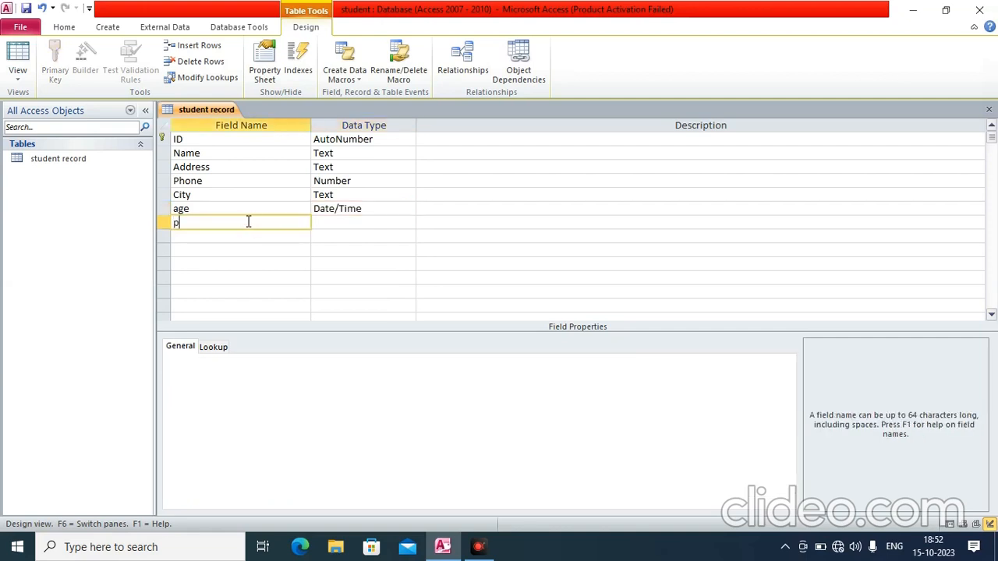
type("hoto")
left_click(338, 227)
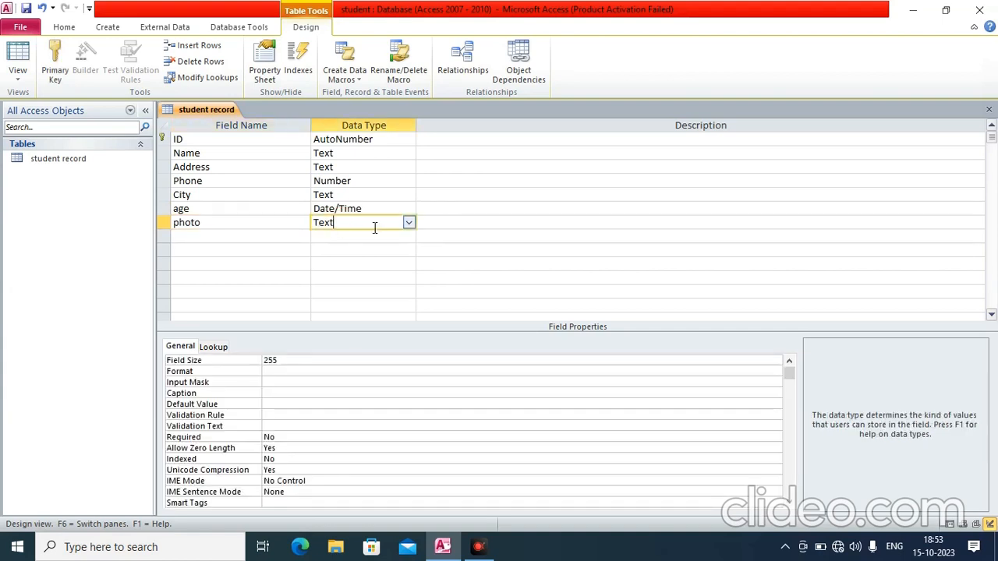
left_click(408, 223)
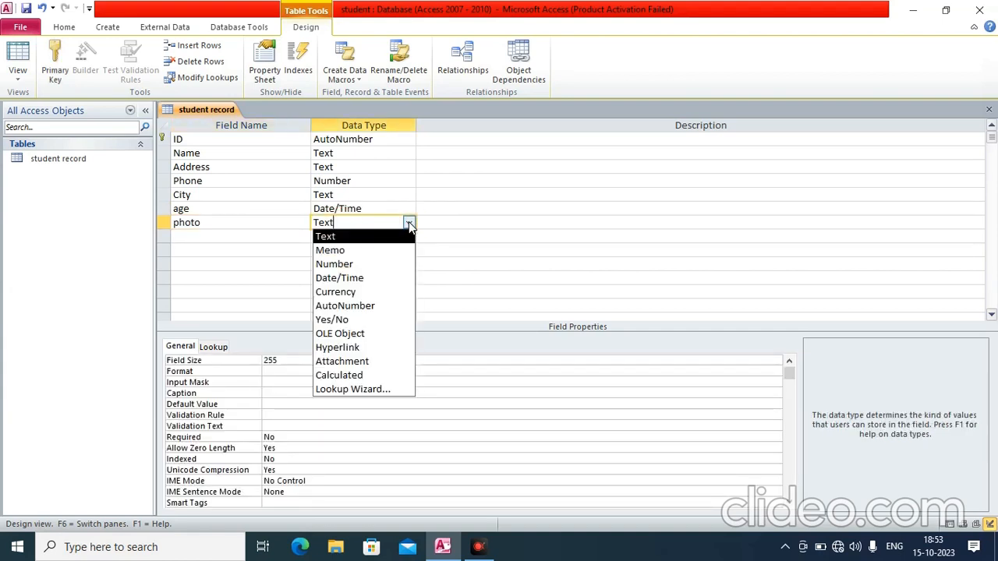
left_click(364, 362)
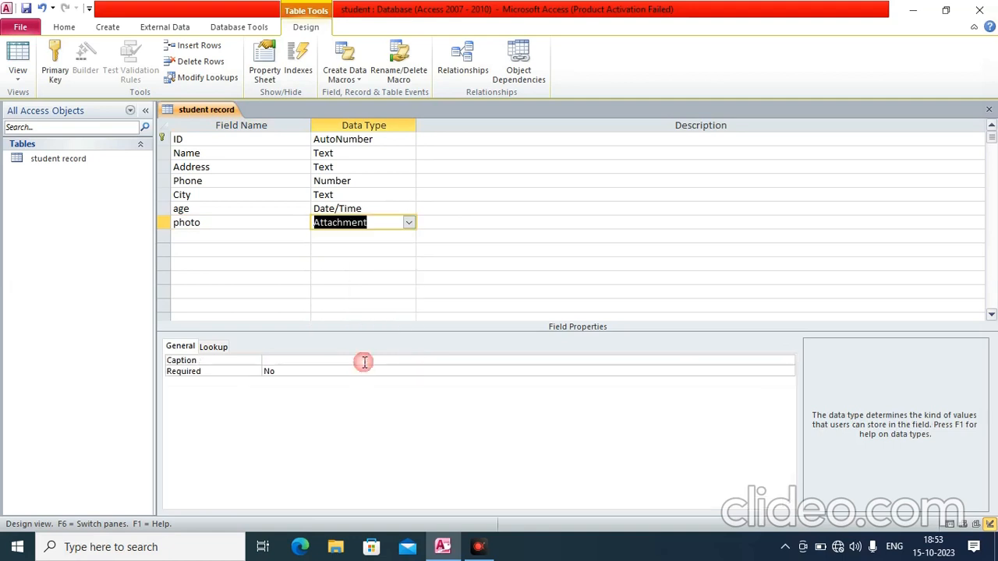
Add an Email field with Hyperlink data type
left_click(249, 235)
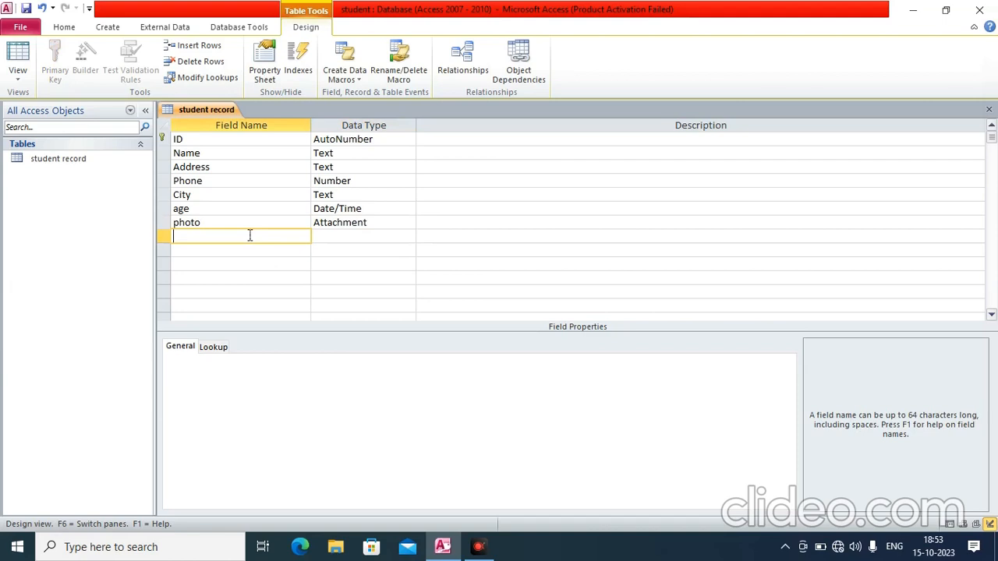
type("Email")
key("Tab")
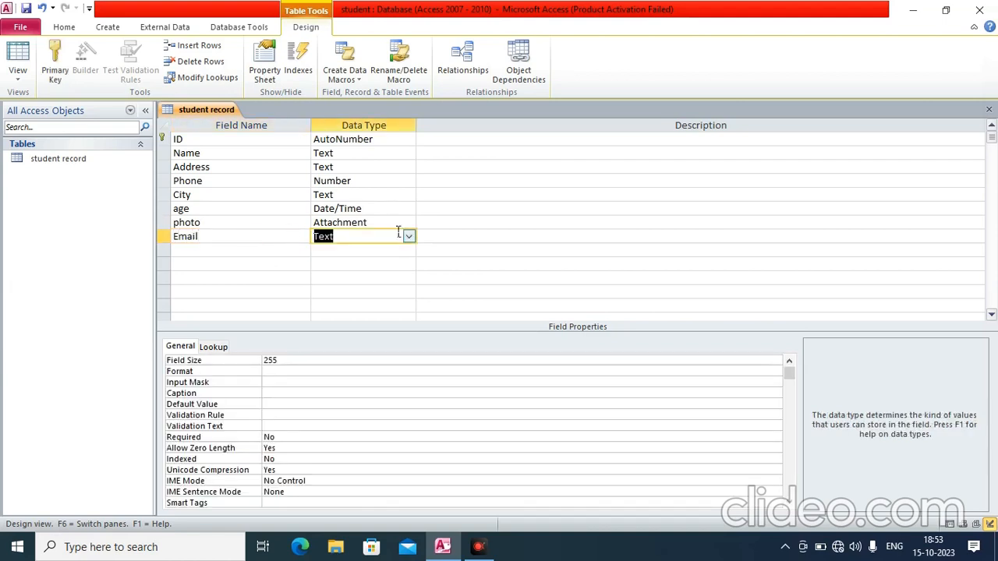
left_click(410, 237)
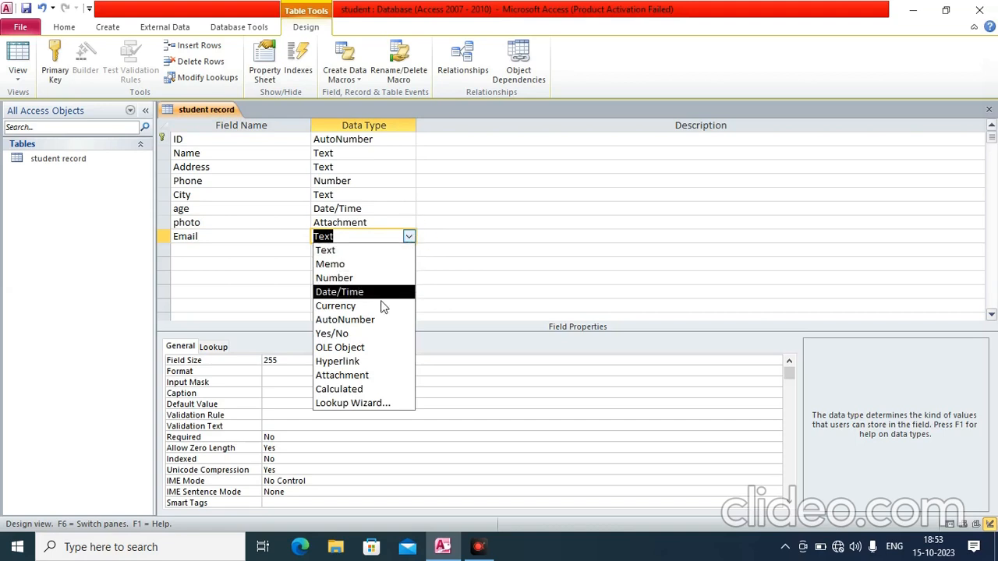
left_click(344, 363)
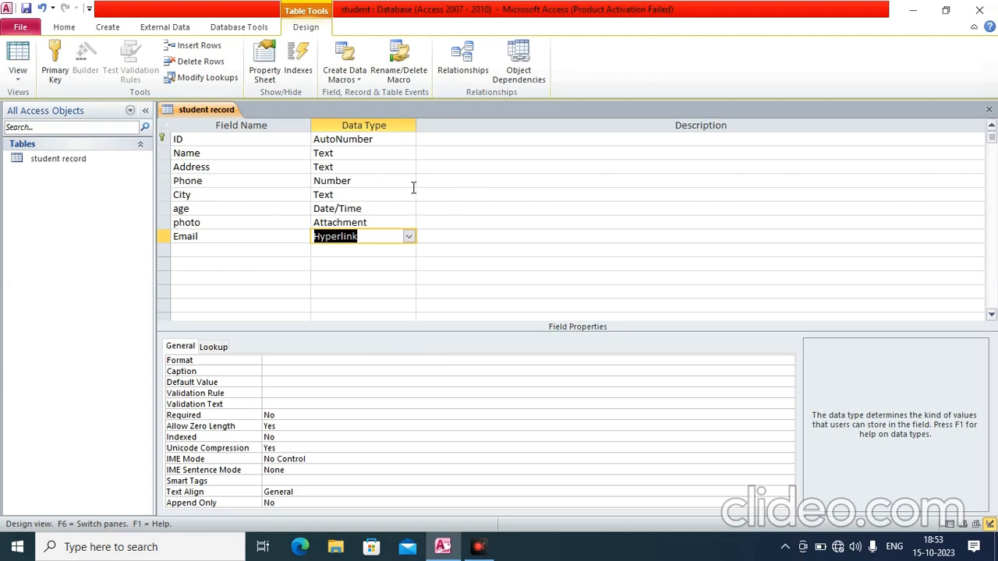
Save the table design and switch to Datasheet View
left_click(25, 78)
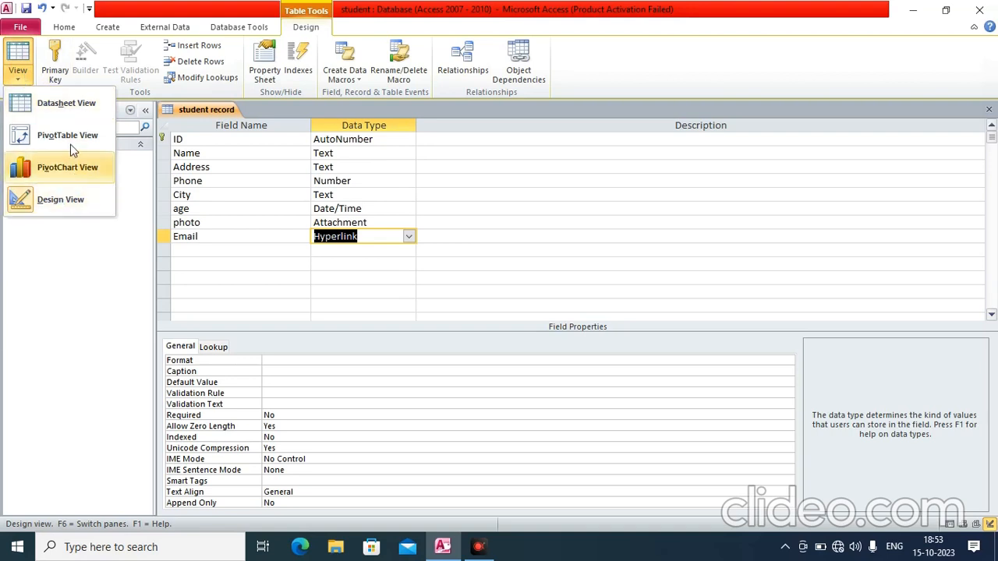
left_click(68, 102)
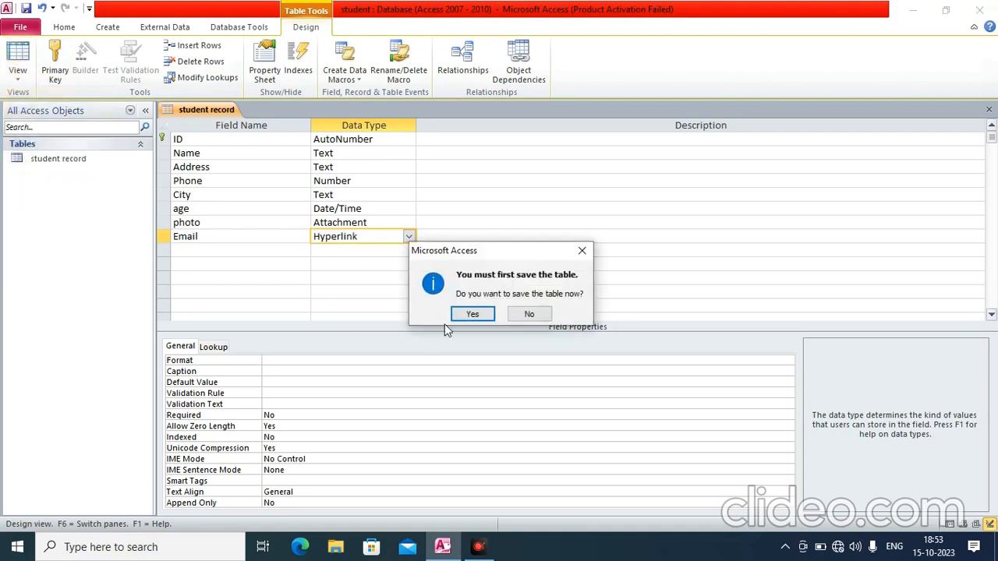
left_click(471, 313)
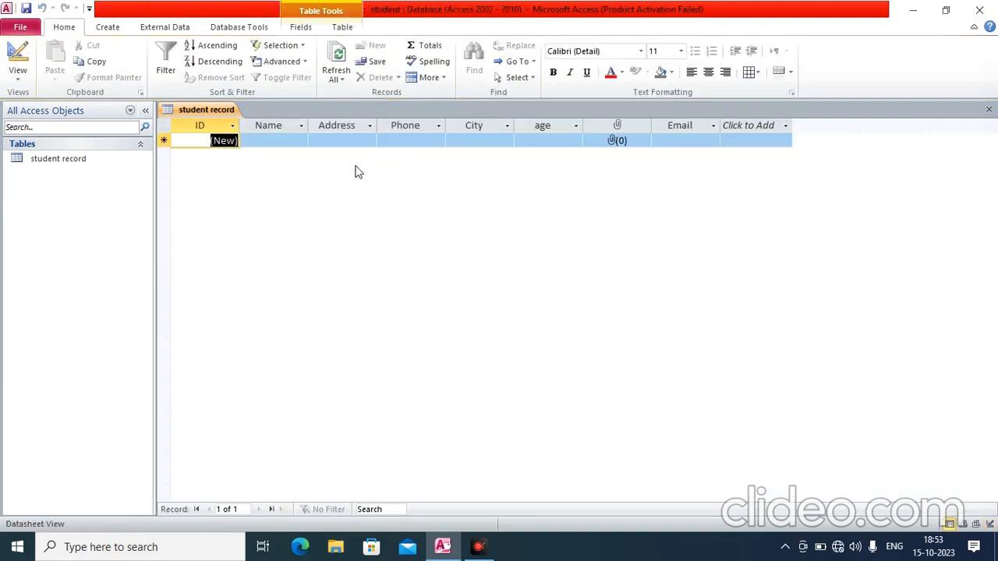
Enter the first student's name, address, phone number and city
key("Tab")
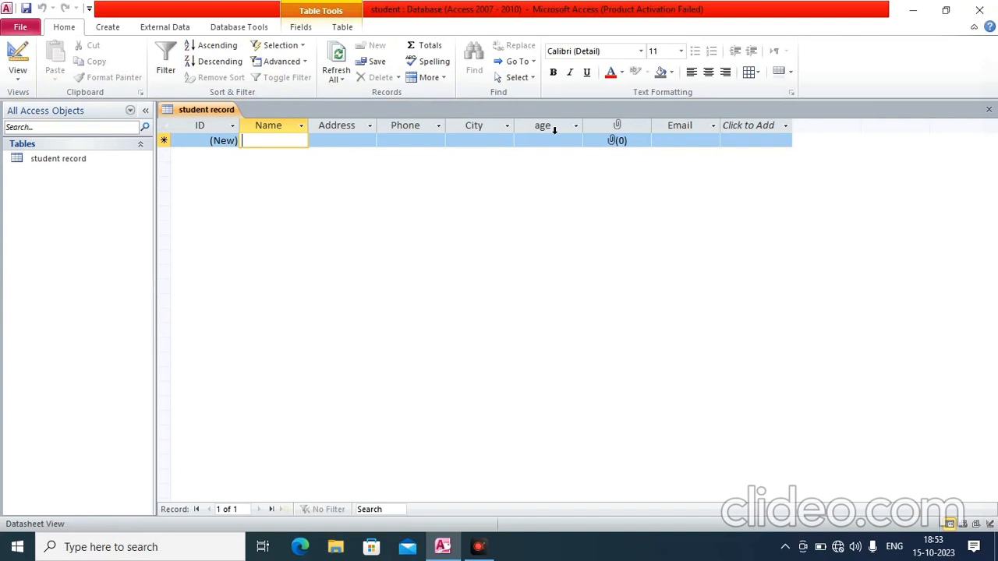
type("harun")
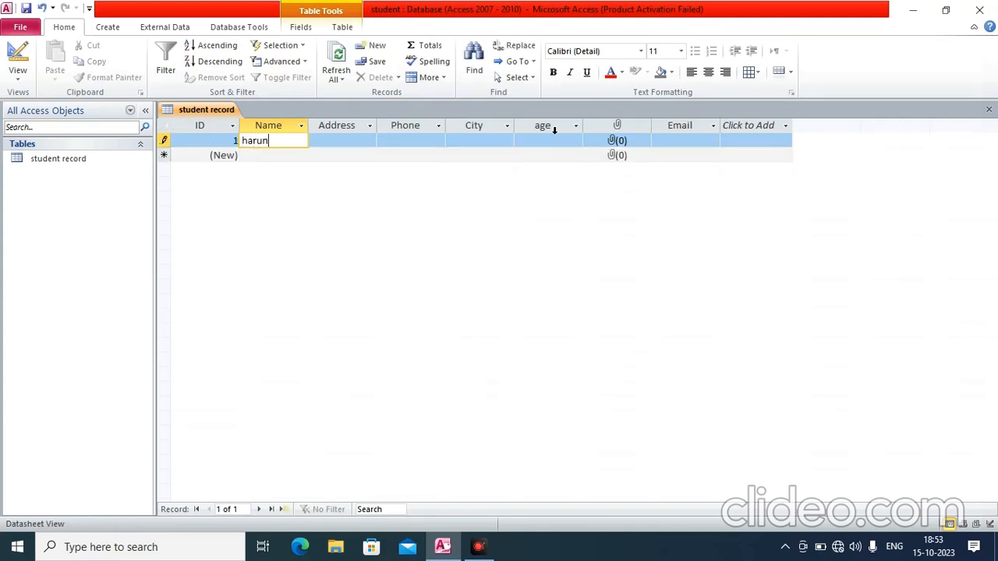
key("Tab")
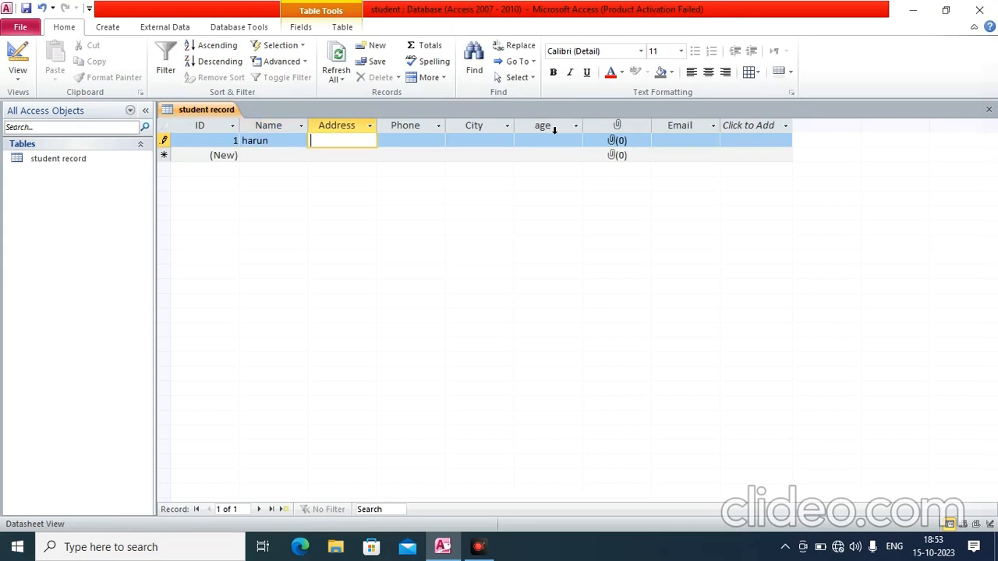
type("diphu")
key("Tab")
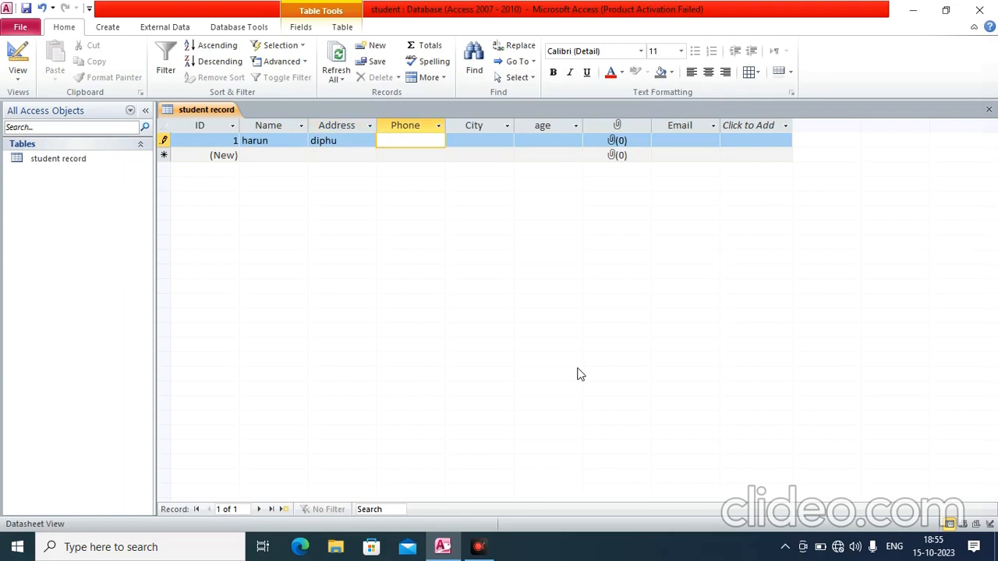
type("86327489")
key("Tab")
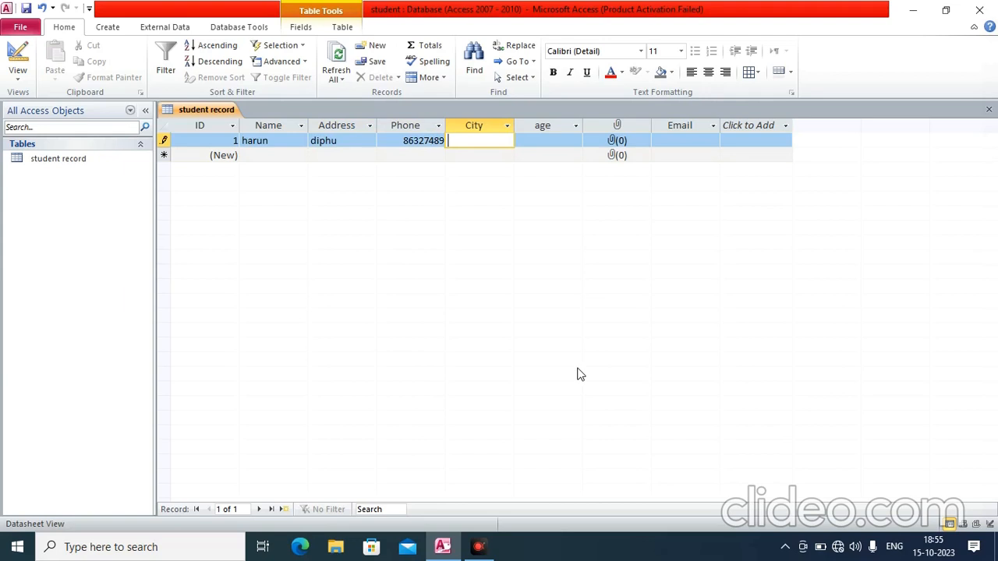
type("diphu")
Set the first record's age to 12-10-2023 using the date picker
key("Tab")
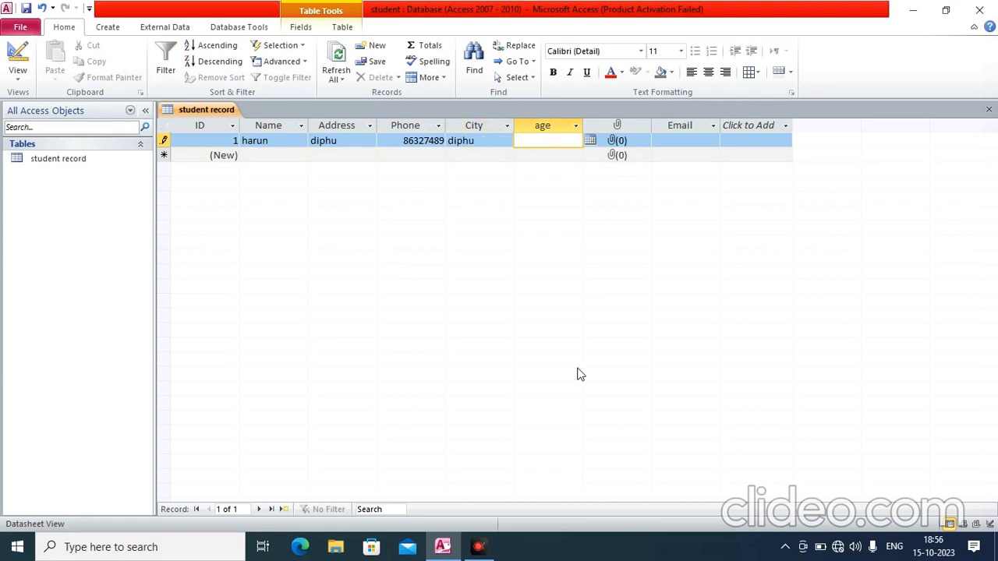
left_click(590, 140)
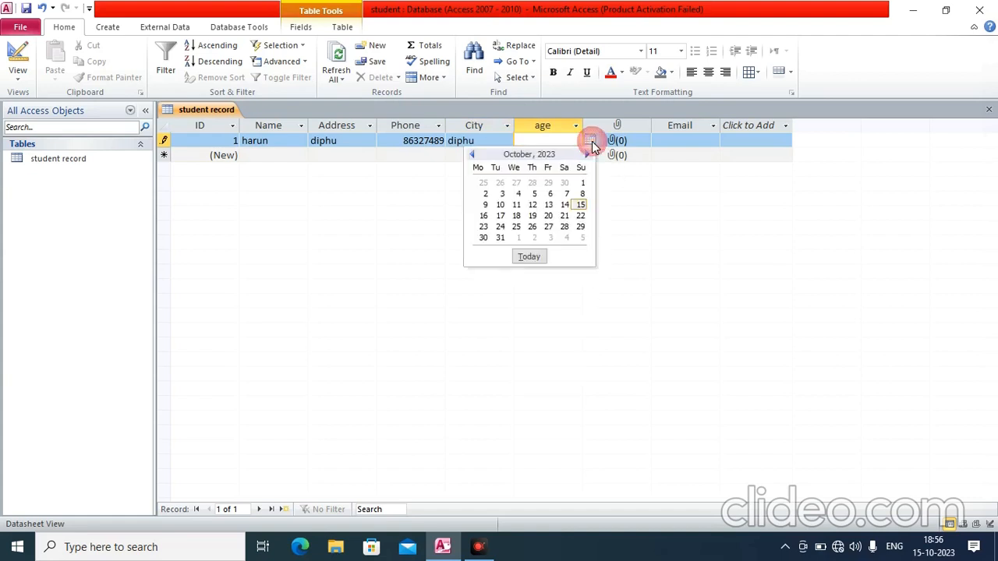
left_click(532, 205)
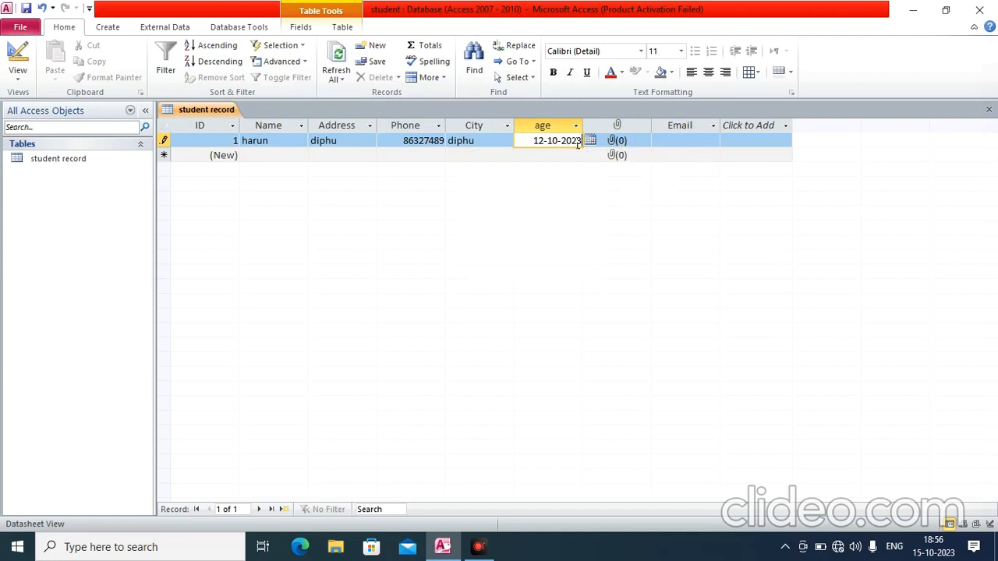
left_click(620, 145)
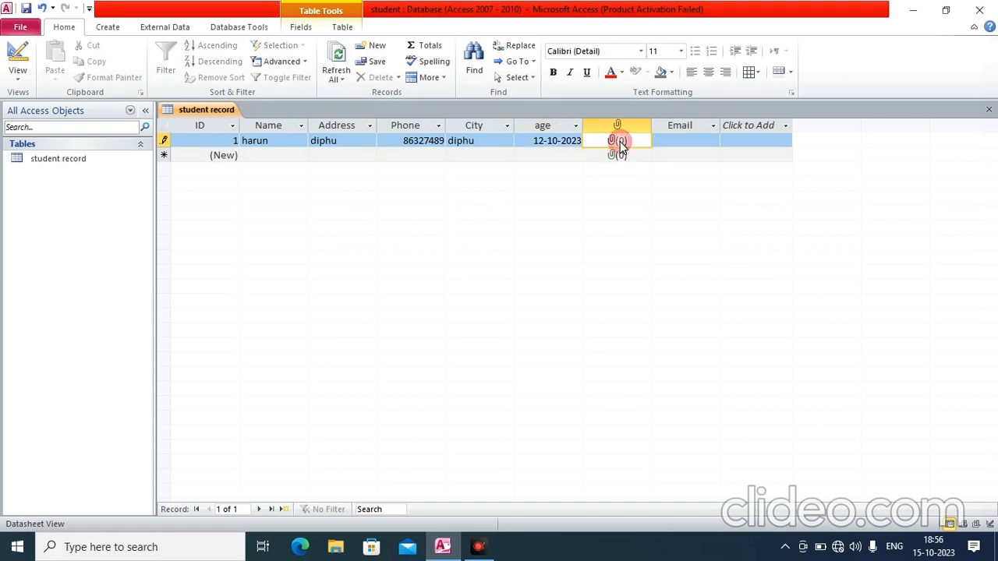
double_click(621, 144)
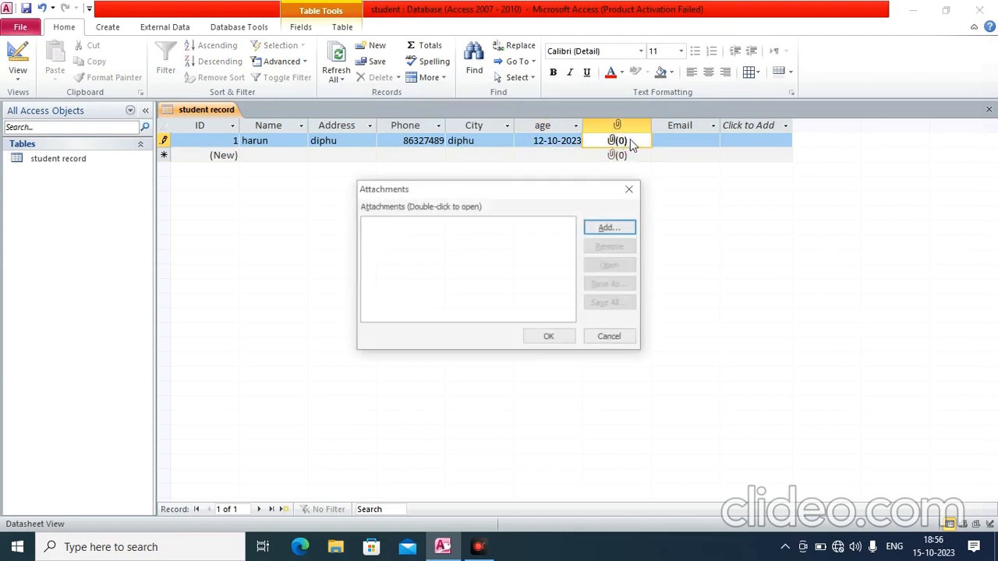
left_click(612, 229)
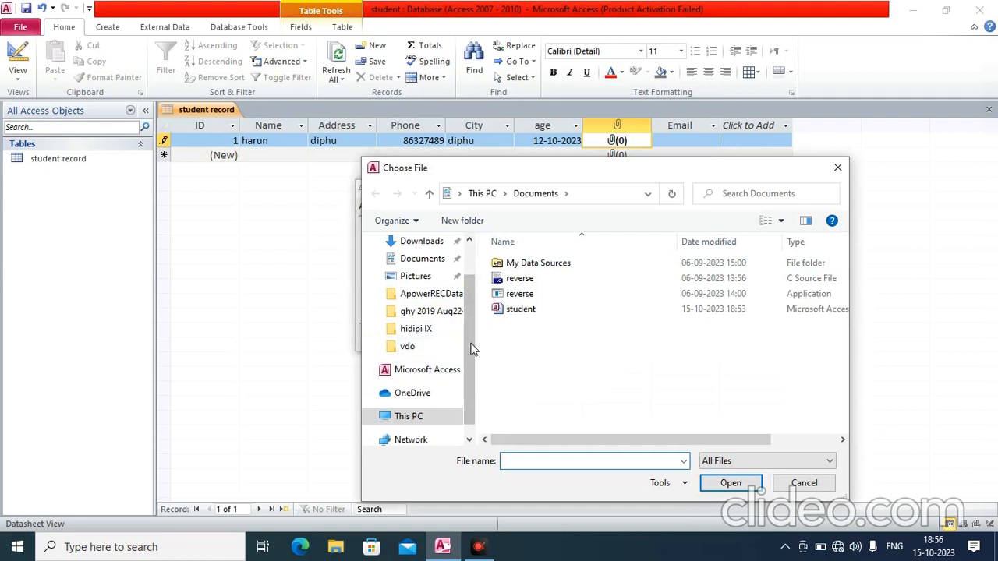
left_click(415, 277)
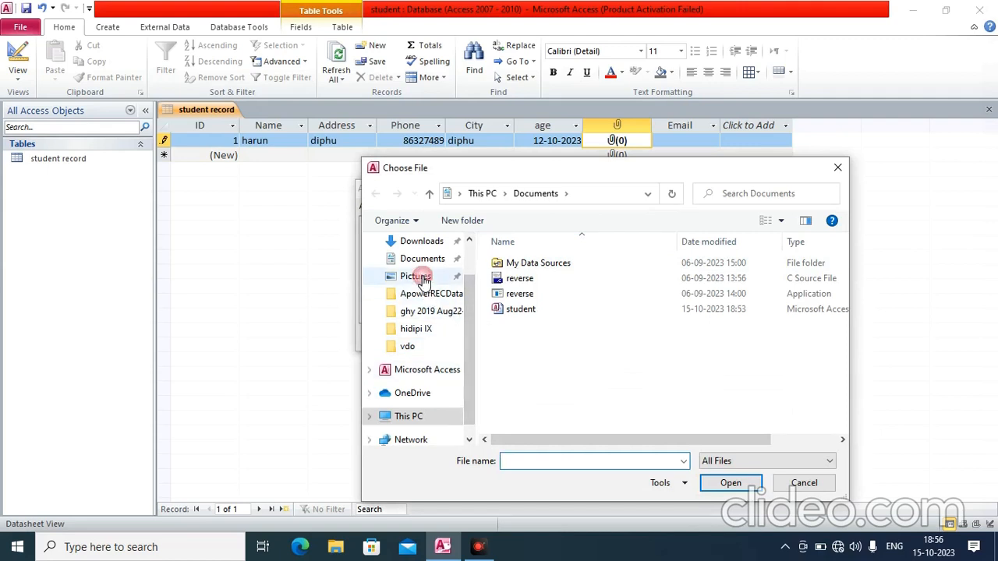
double_click(610, 282)
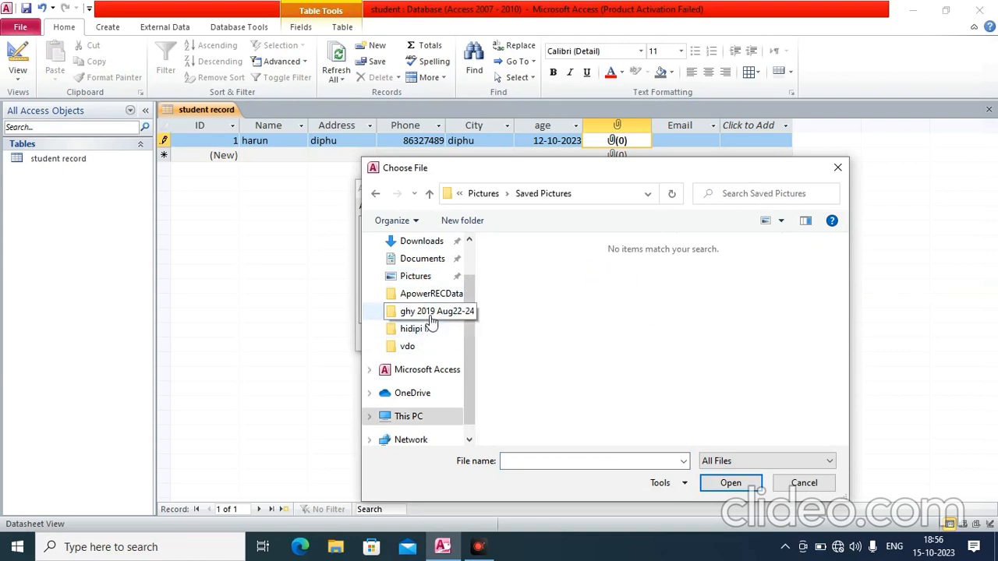
left_click(421, 278)
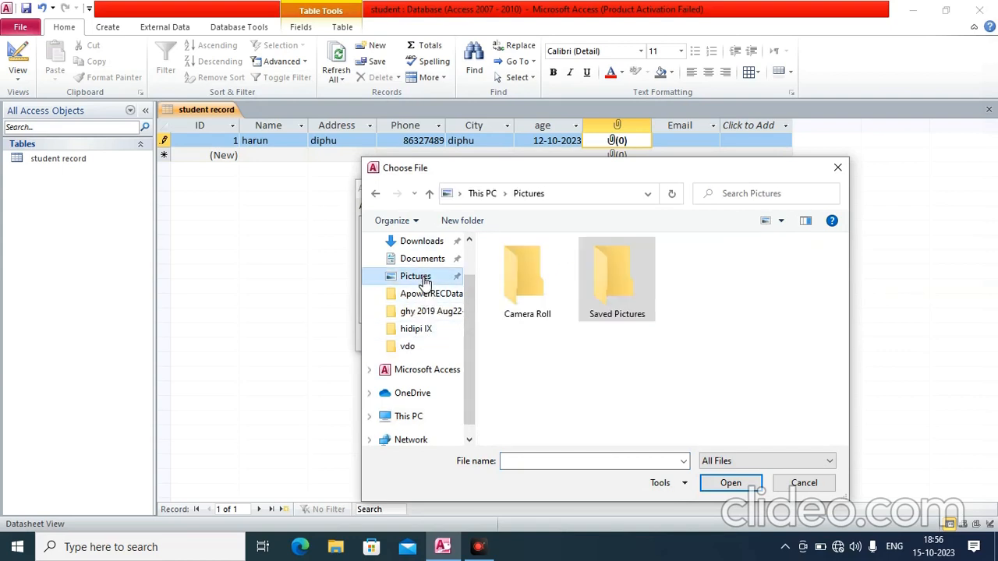
double_click(532, 276)
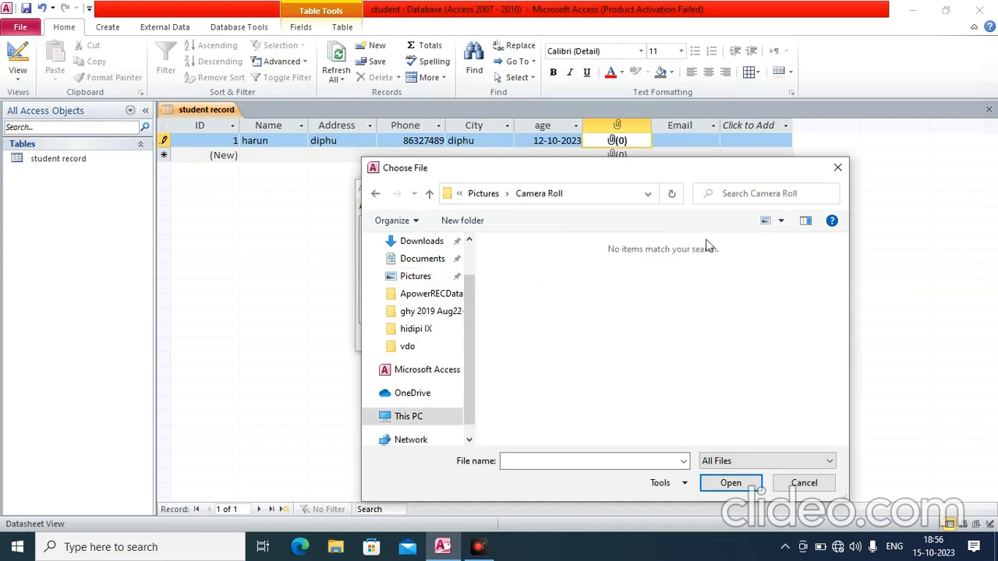
left_click(837, 168)
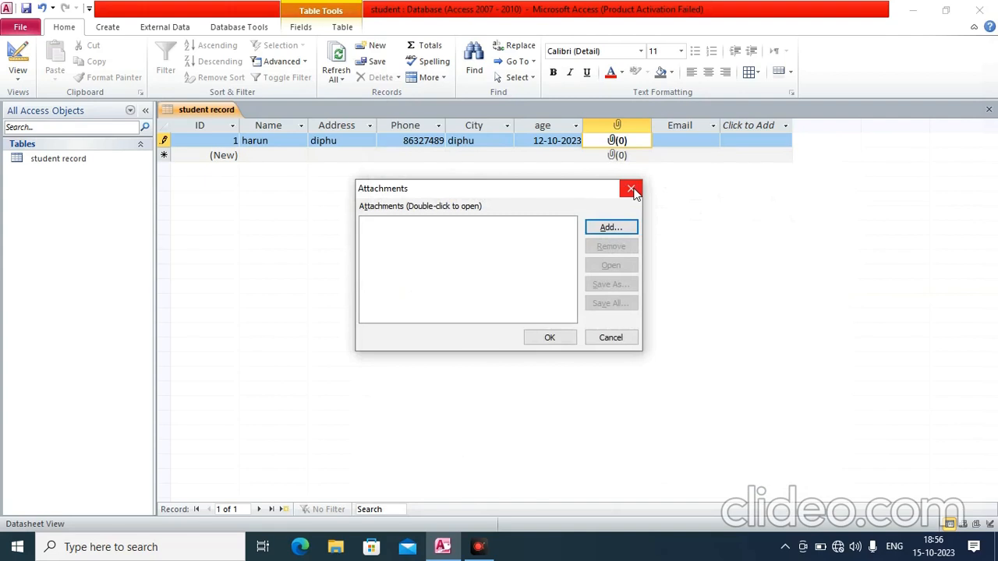
left_click(612, 337)
left_click(676, 144)
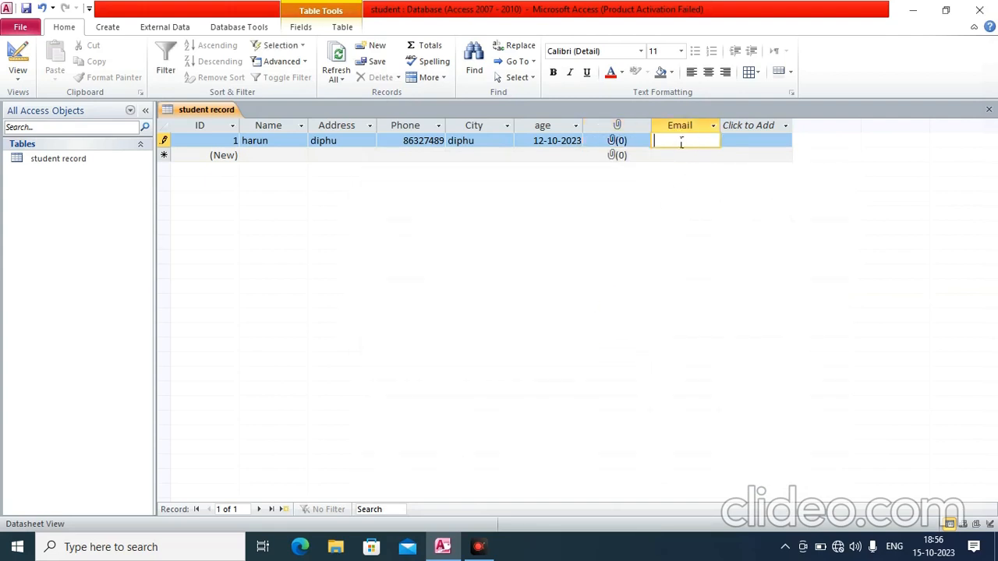
Type the first student's gmail.com e-mail address into Email and commit it
key("Tab")
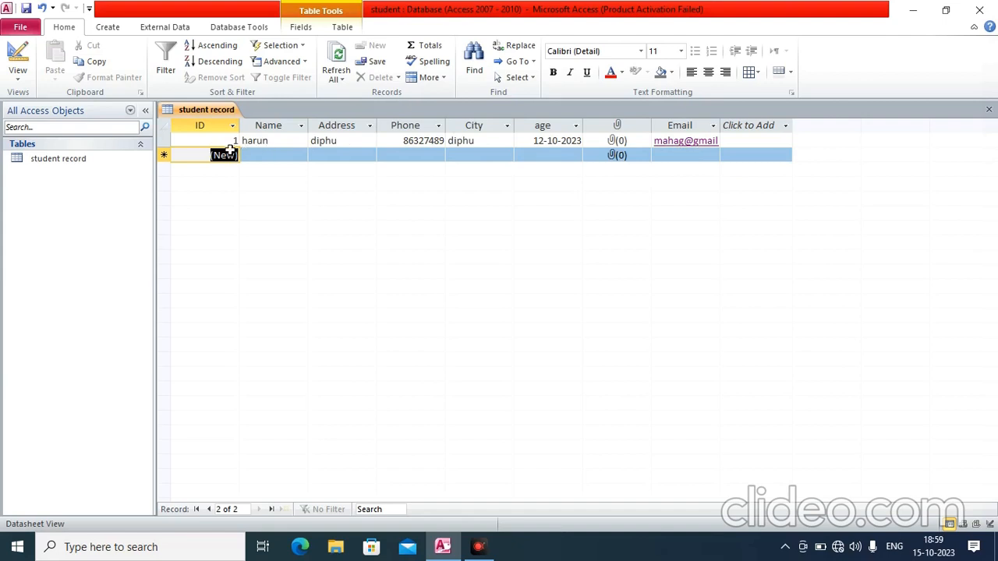
Enter the second student's name, address and phone number, correcting the invalid number entry
key("Tab")
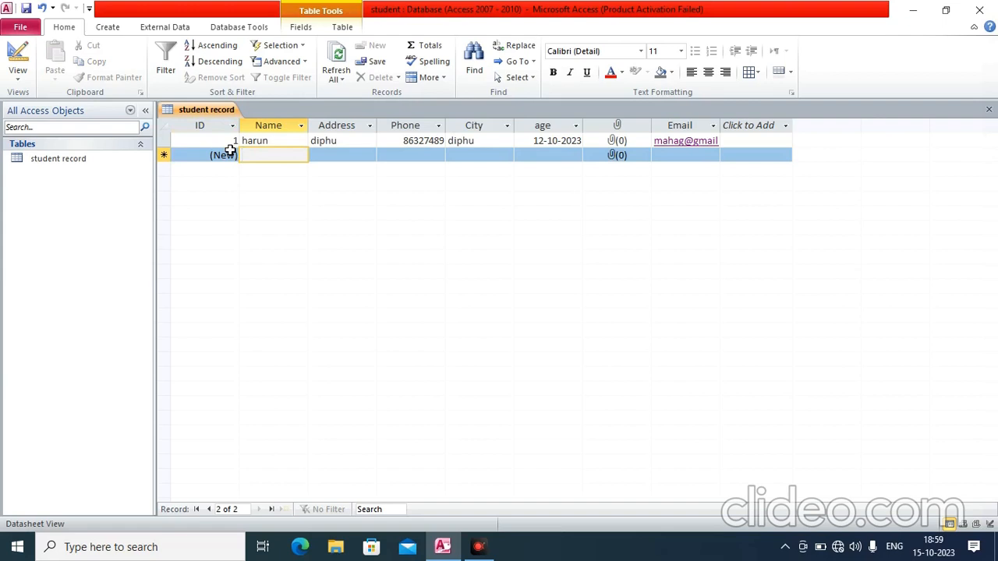
type("garry")
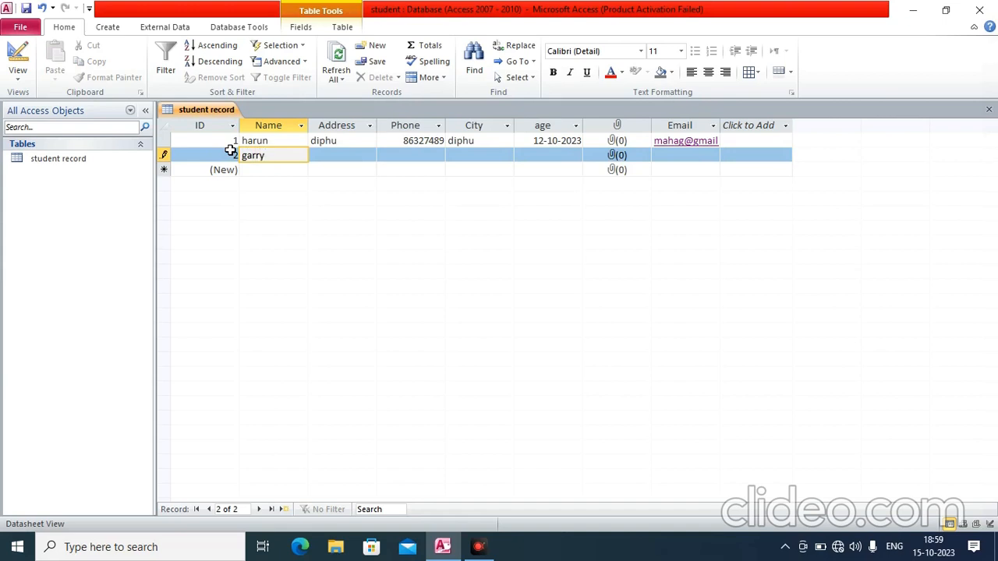
key("Tab")
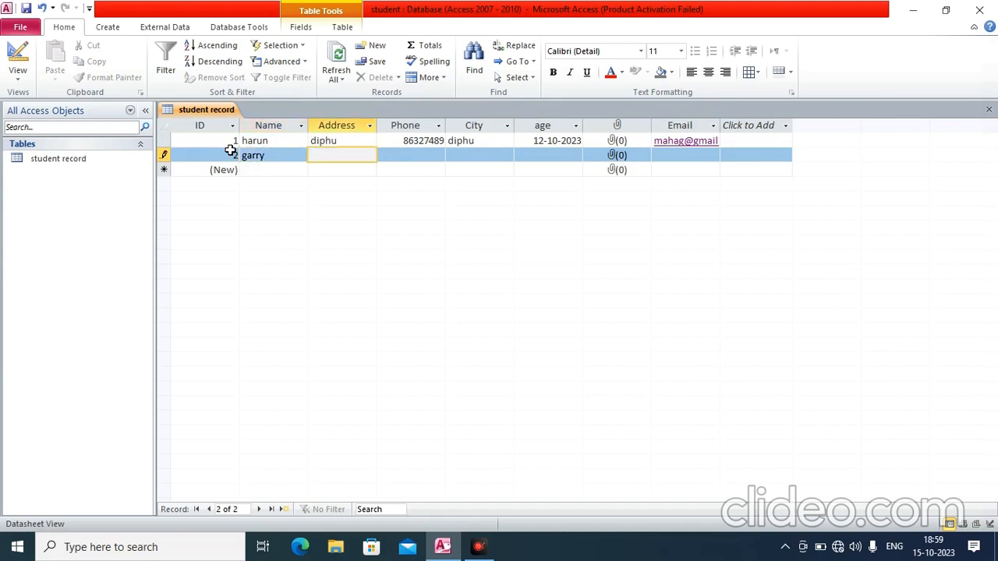
type("diphu")
key("Tab")
type("98475r9")
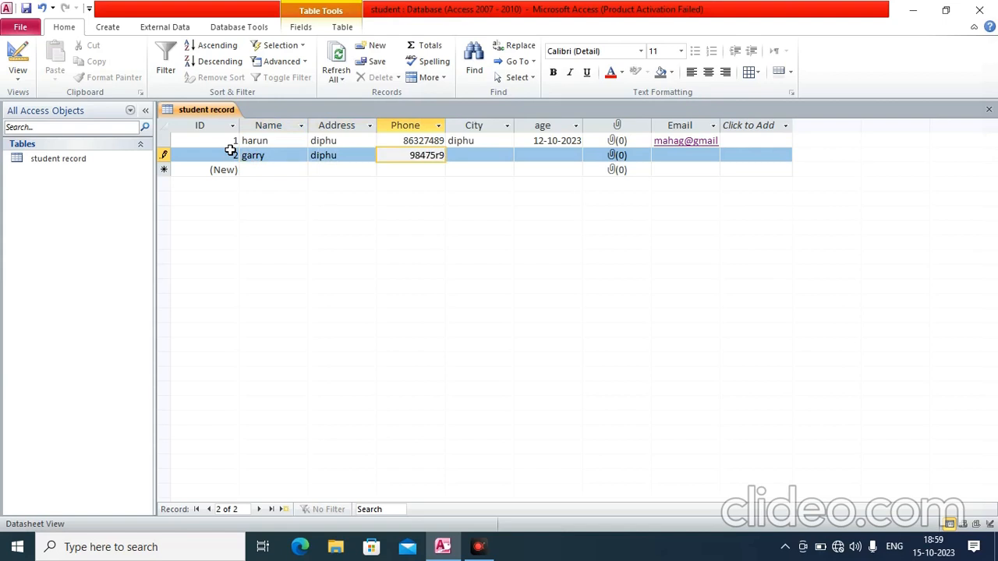
key("Tab")
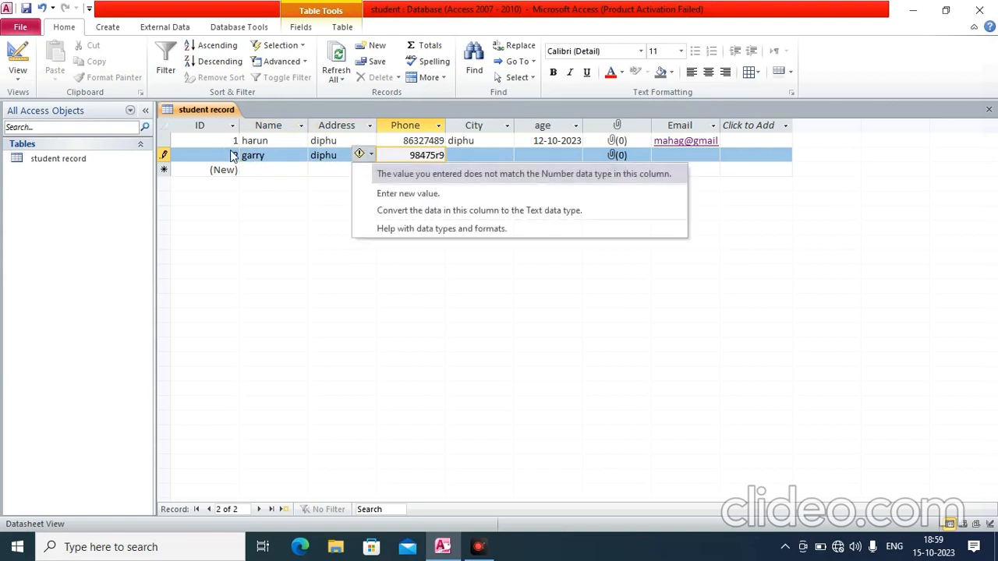
key("Up")
key("Up")
key("Up")
key("Up")
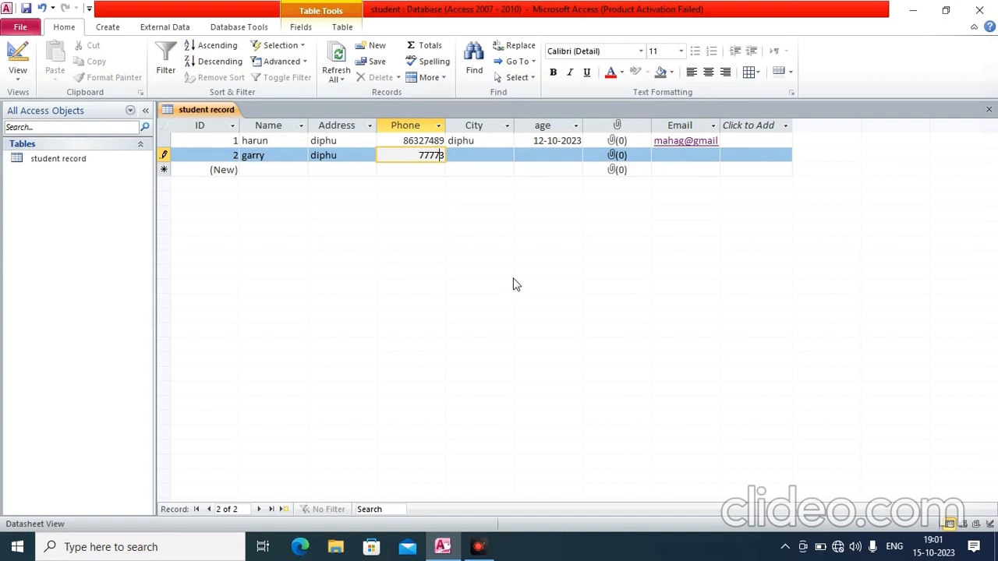
type("67")
key("Tab")
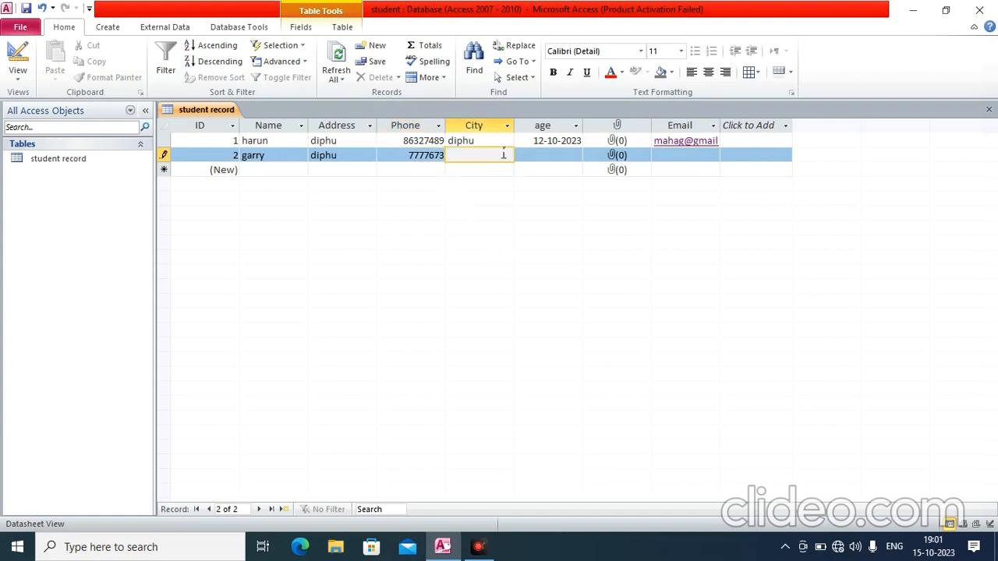
Set city to guwahati, age to 09-10-2023, and enter the student's e-mail address
type("guwahati")
key("Tab")
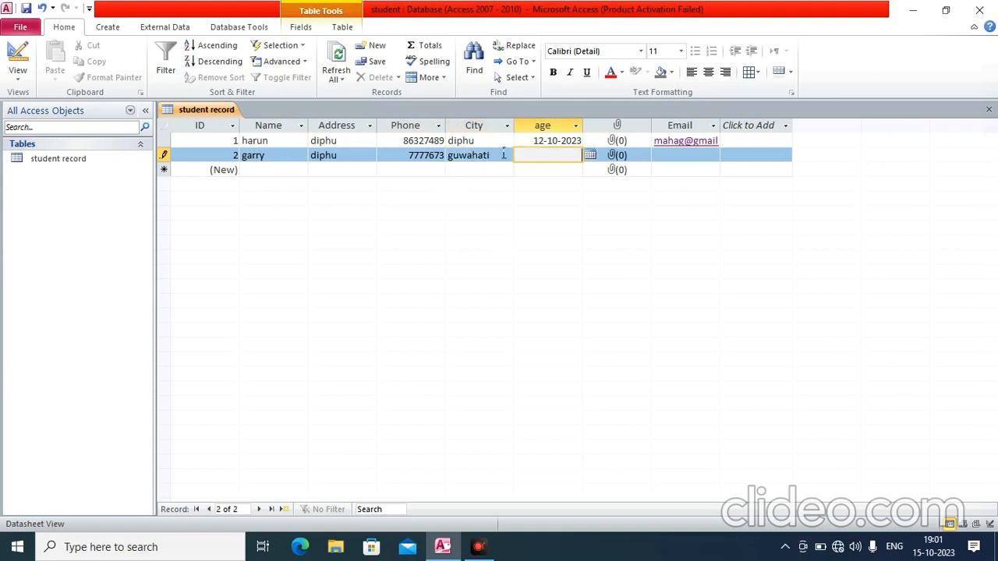
left_click(590, 155)
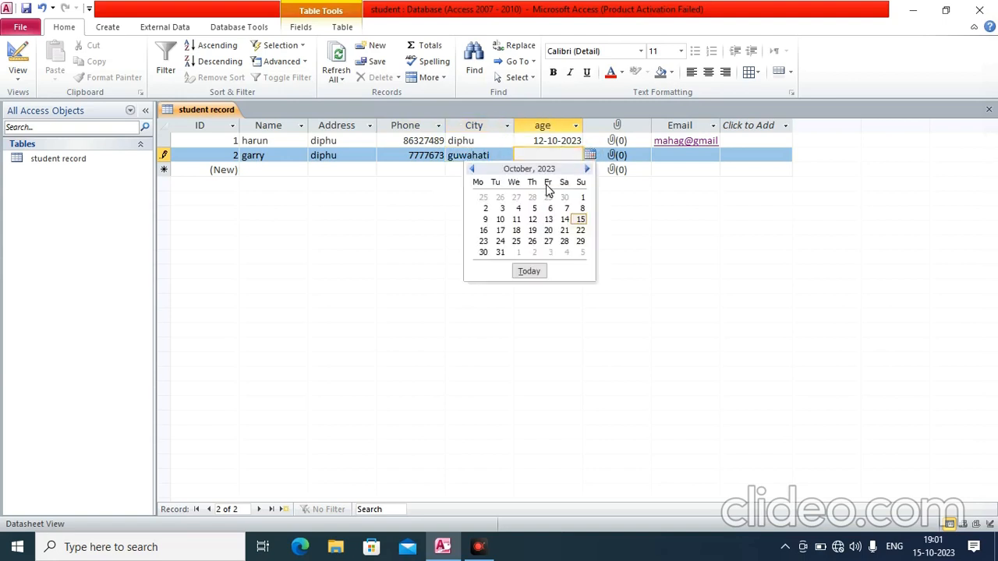
left_click(484, 221)
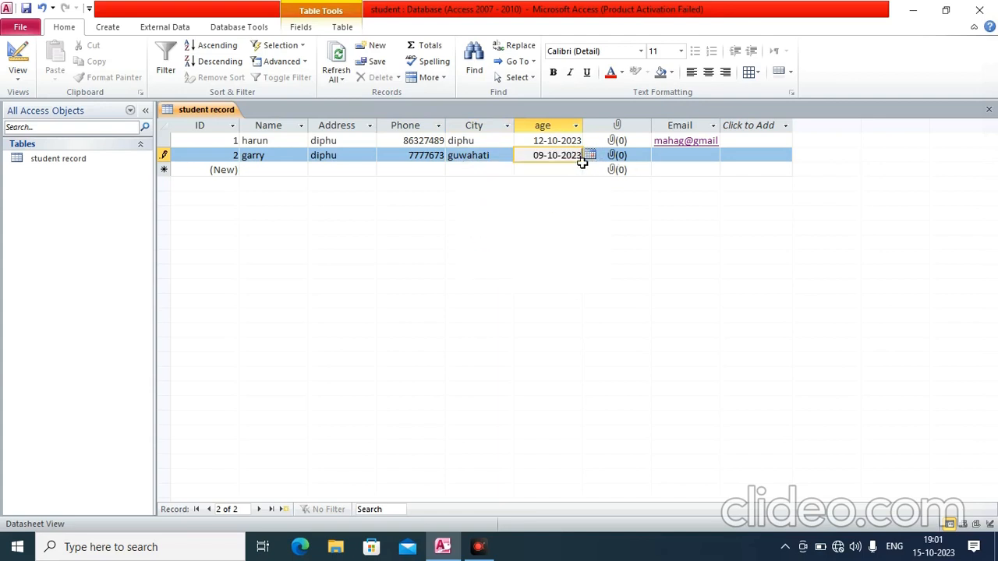
left_click(624, 160)
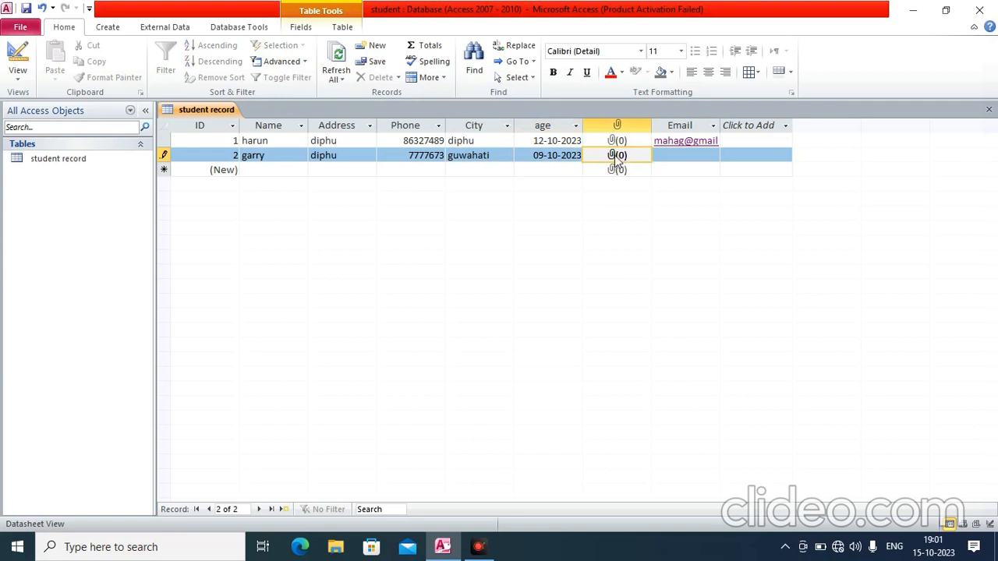
left_click(684, 155)
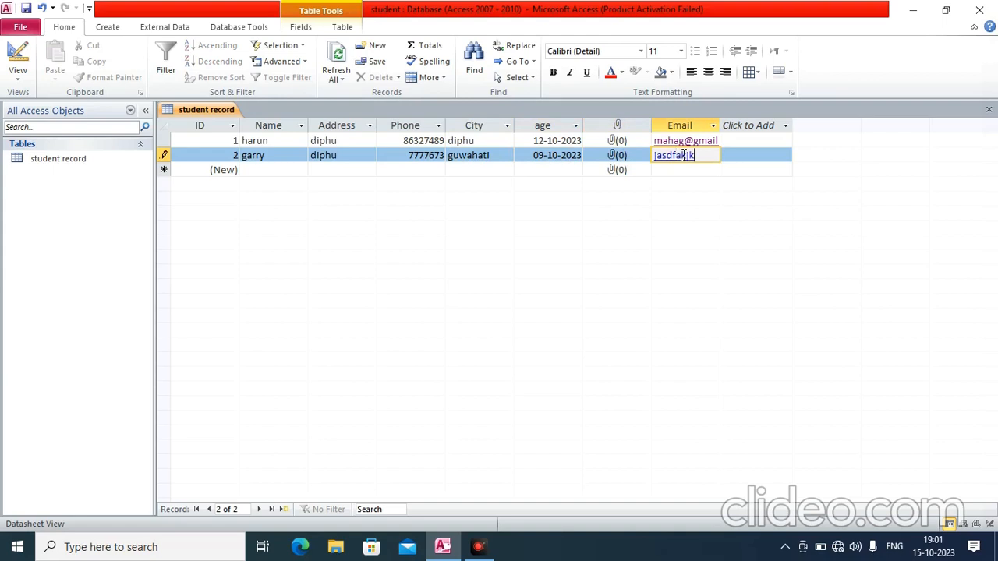
key("Return")
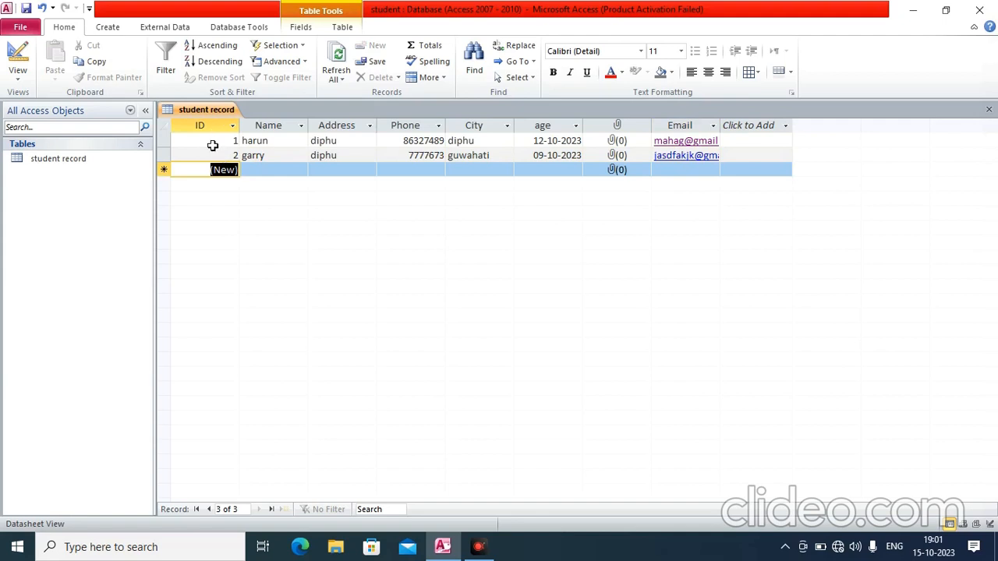
left_click(215, 141)
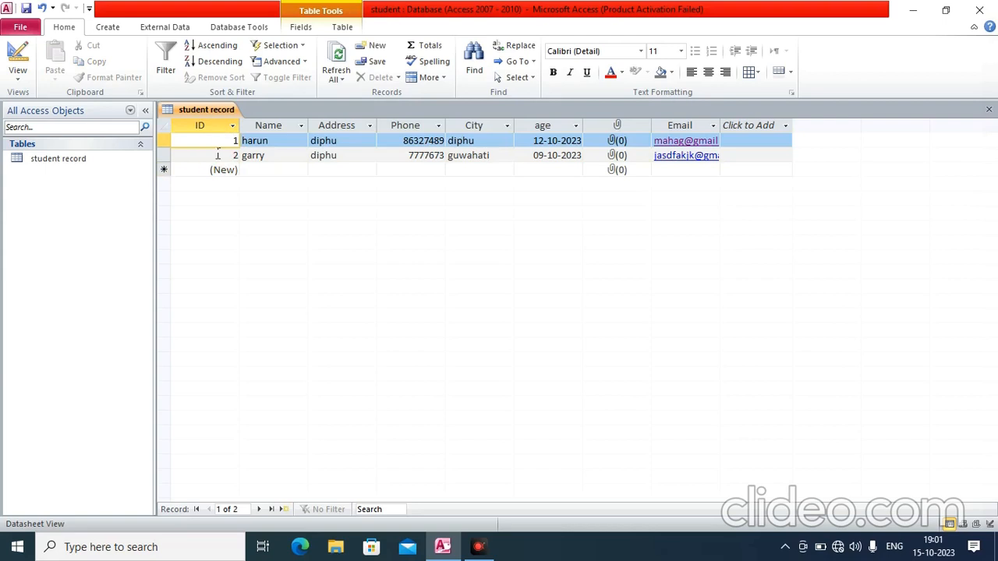
left_click(216, 155)
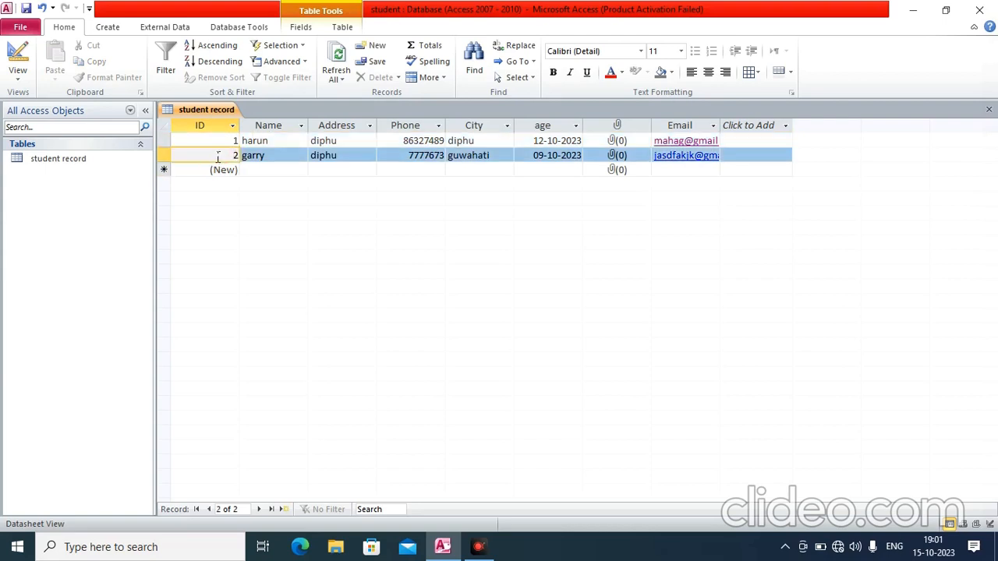
left_click(220, 155)
left_click(220, 140)
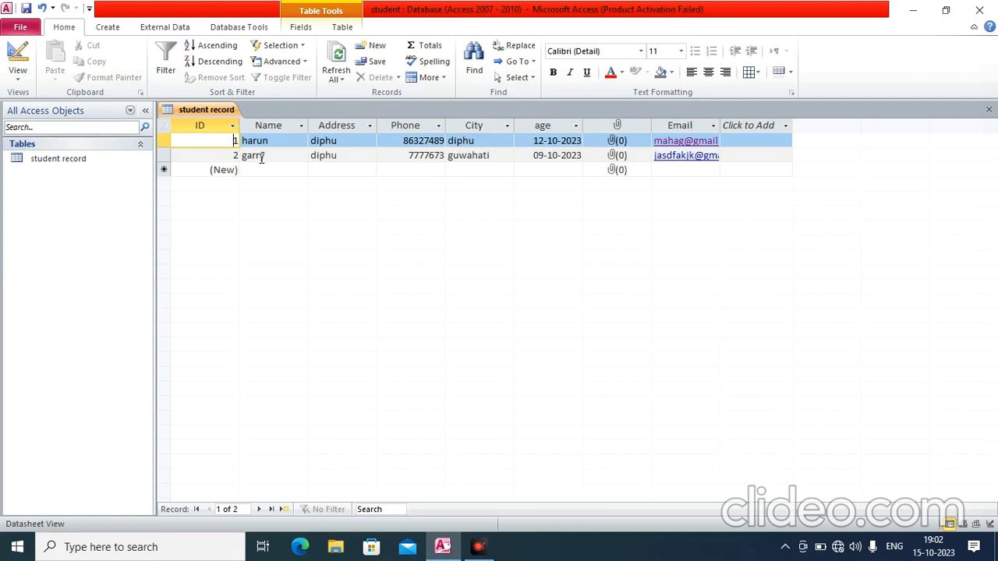
left_click(256, 155)
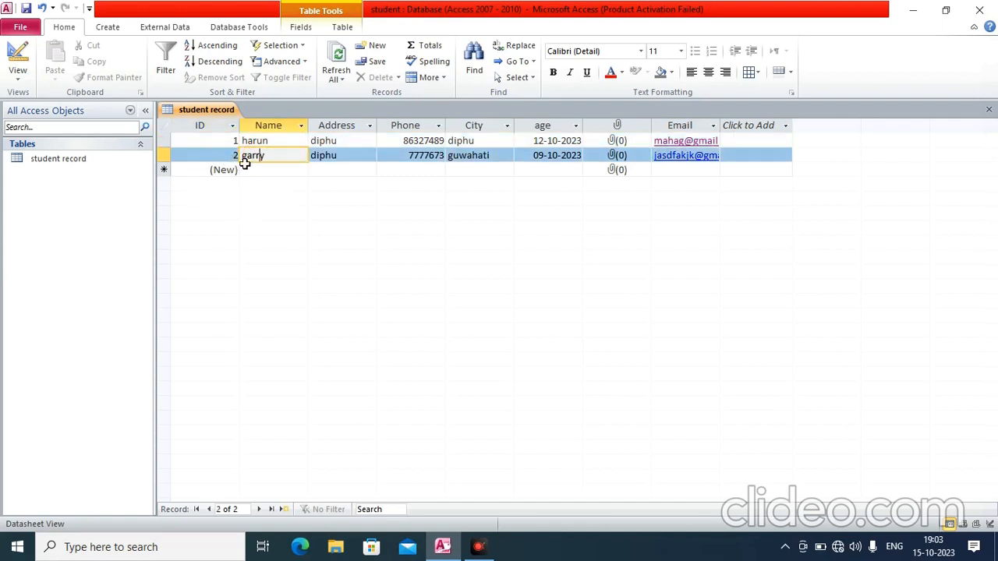
left_click(194, 162)
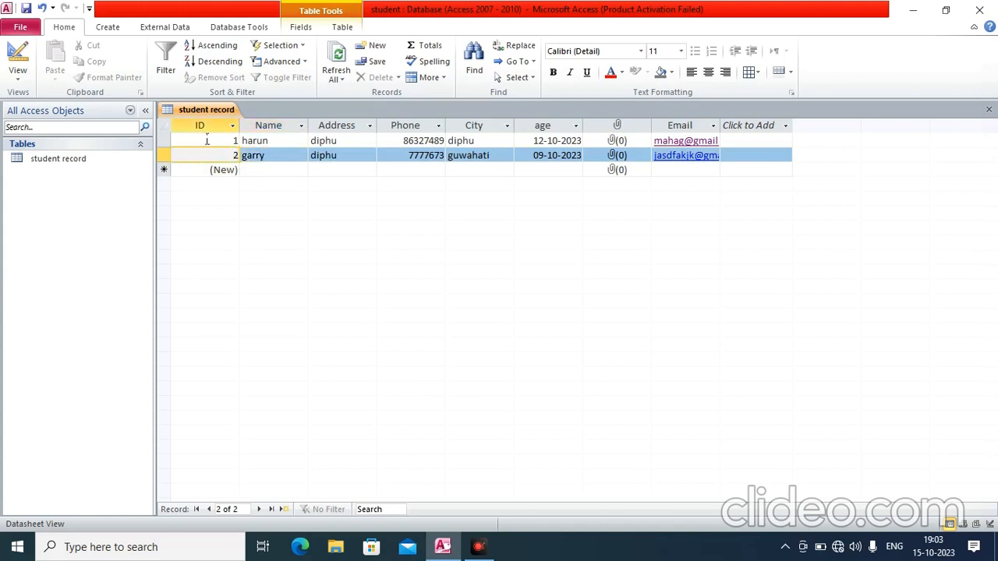
left_click(204, 140)
Select the second student's record and bring up the Create ribbon tab
left_click(207, 159)
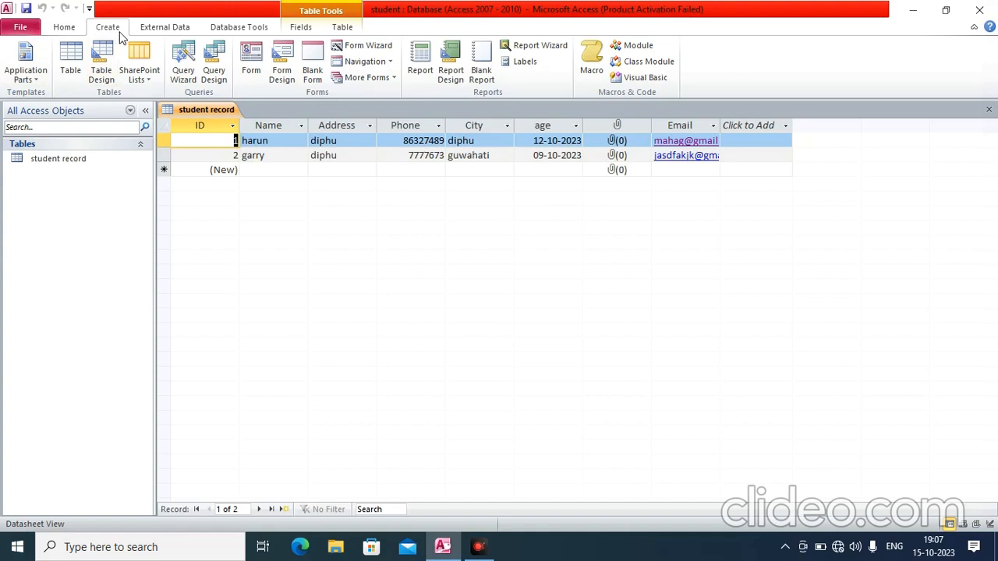
left_click(66, 31)
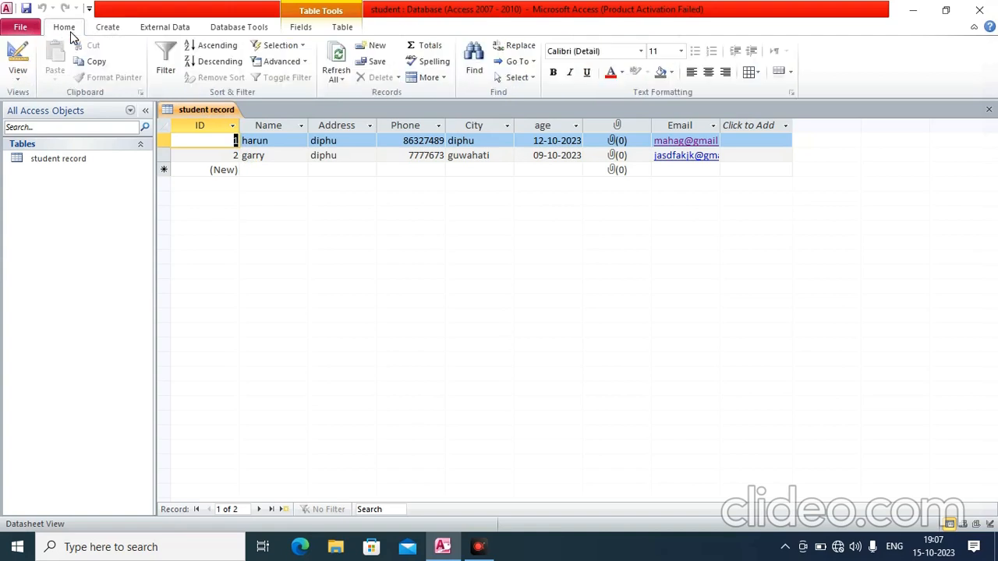
left_click(115, 30)
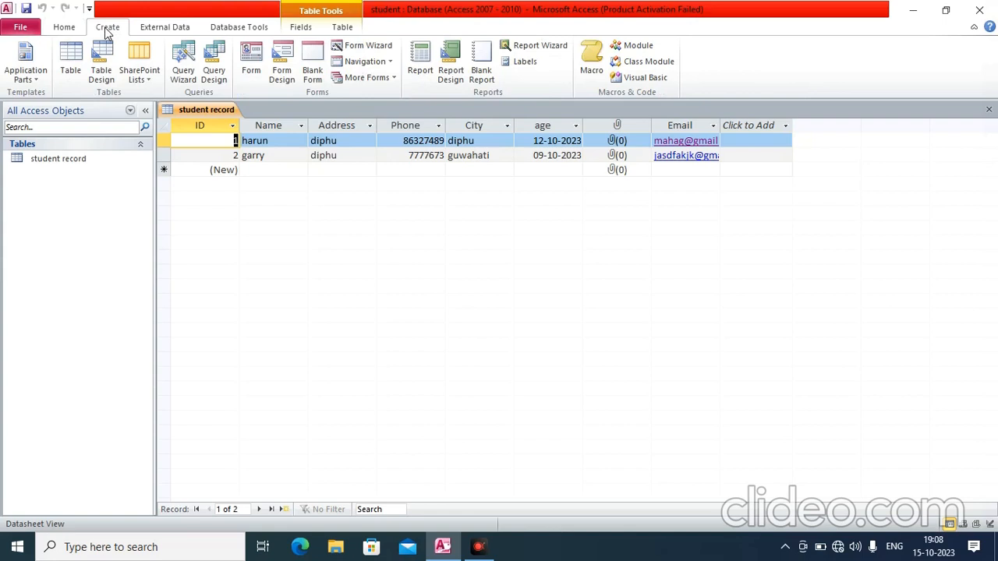
Open an empty Form2 using Blank Form in the Forms group
left_click(315, 61)
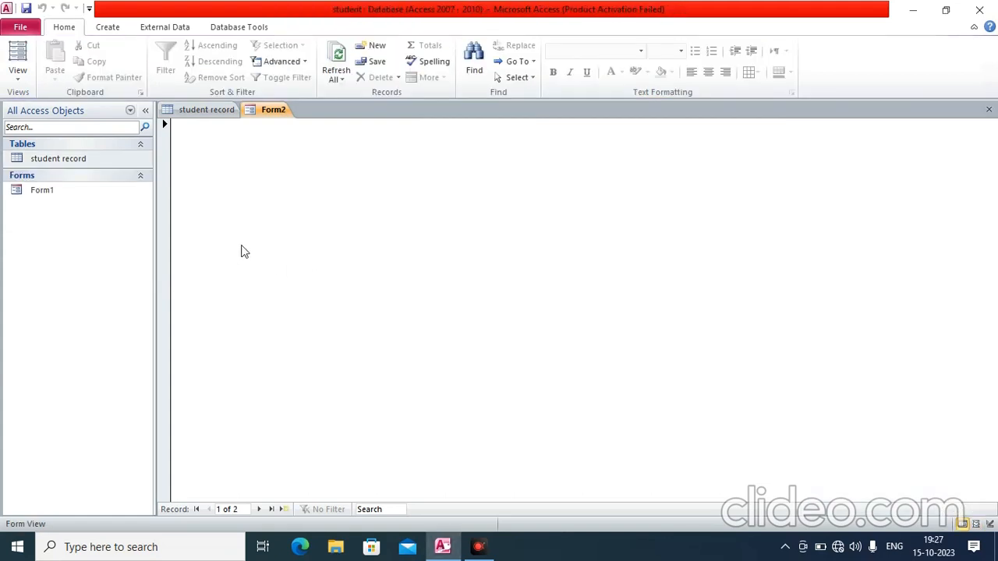
Switch Form2 to Design View and add the ID field from student record
left_click(18, 78)
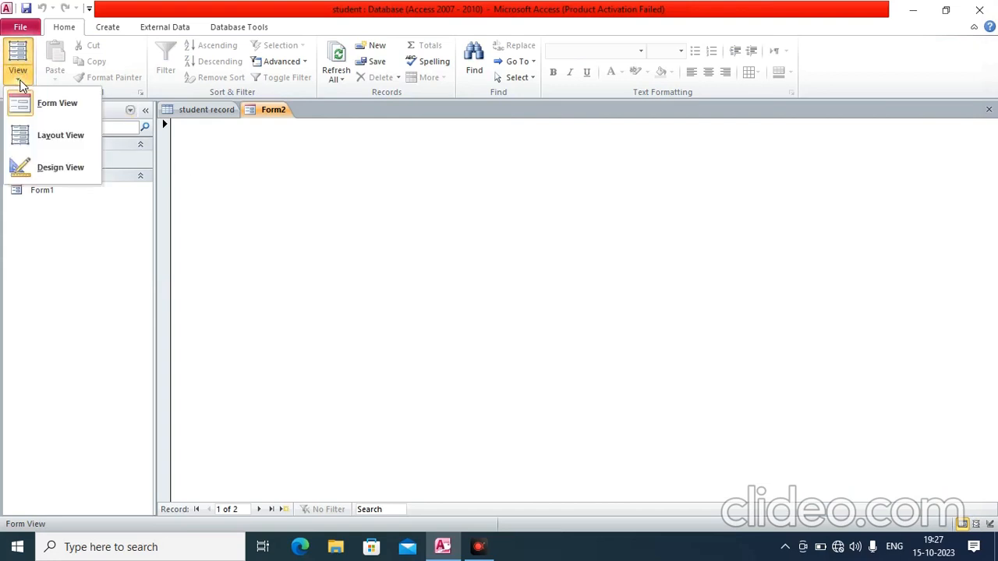
left_click(60, 172)
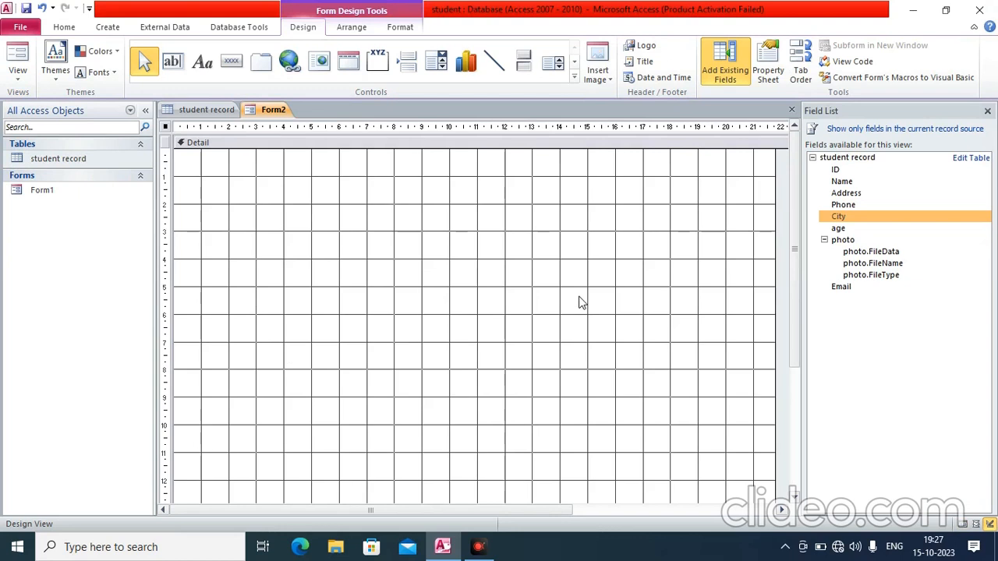
double_click(846, 172)
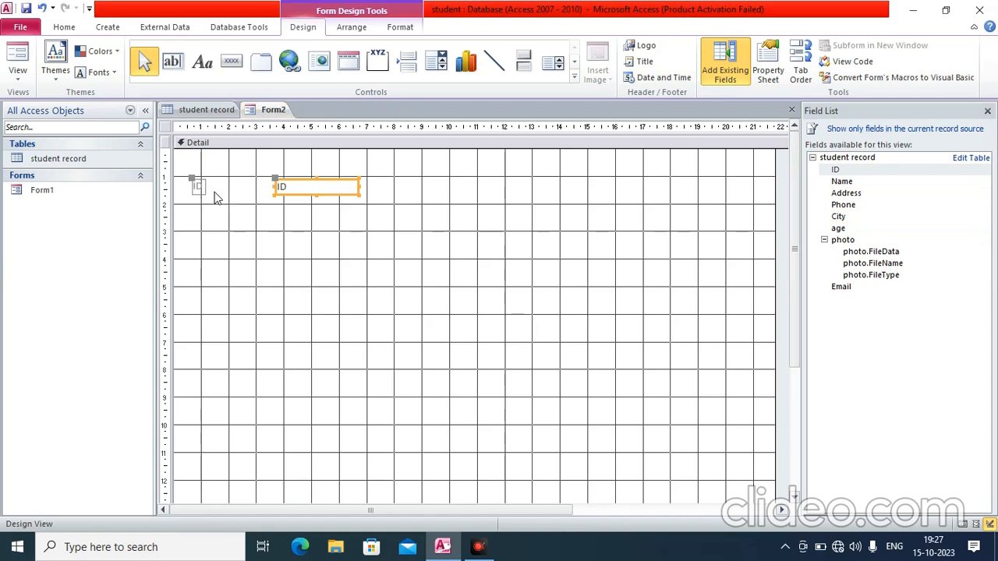
Add the Name, Address, Phone, City, age, photo and Email fields, then move the Email label lower
double_click(842, 182)
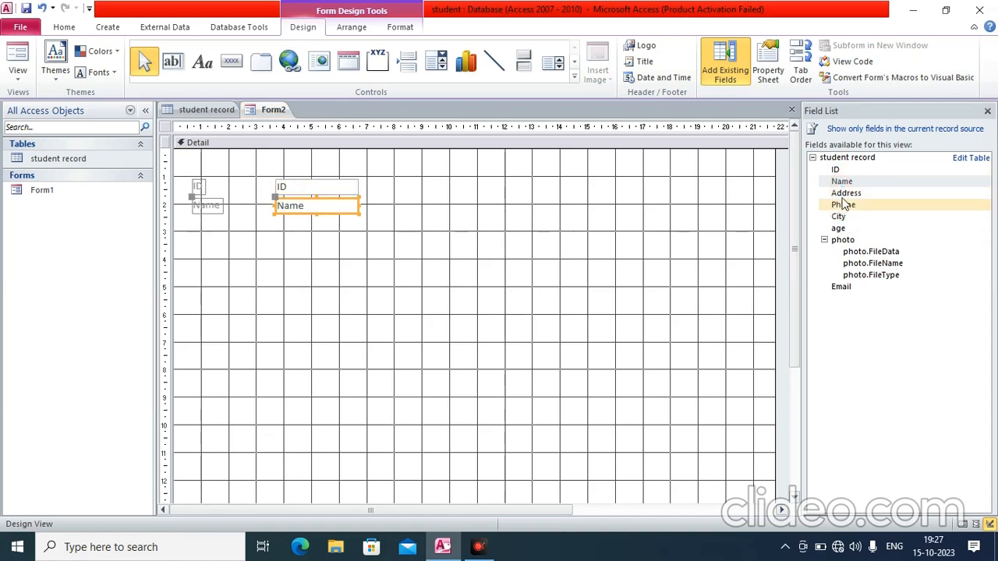
double_click(844, 194)
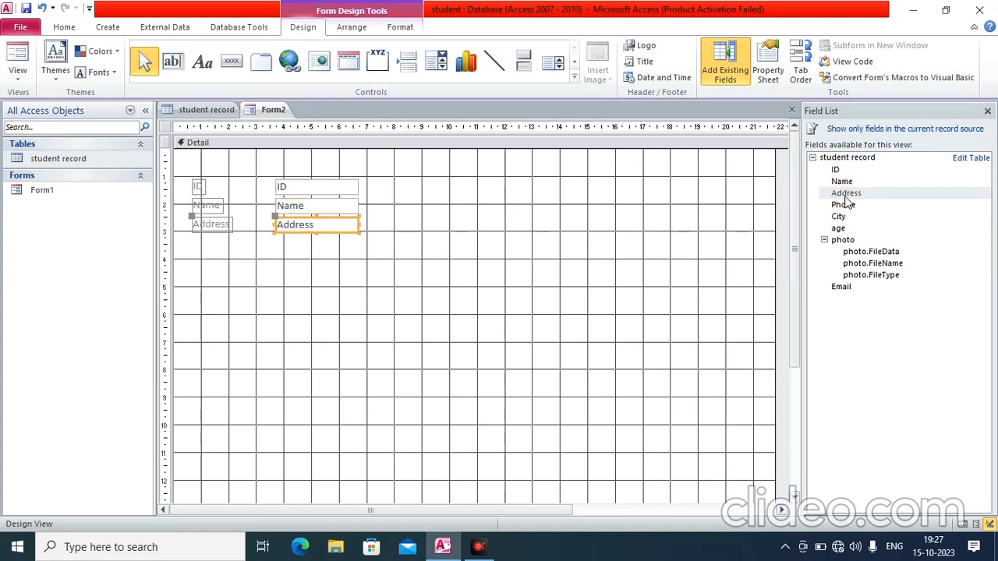
left_click(842, 206)
double_click(842, 207)
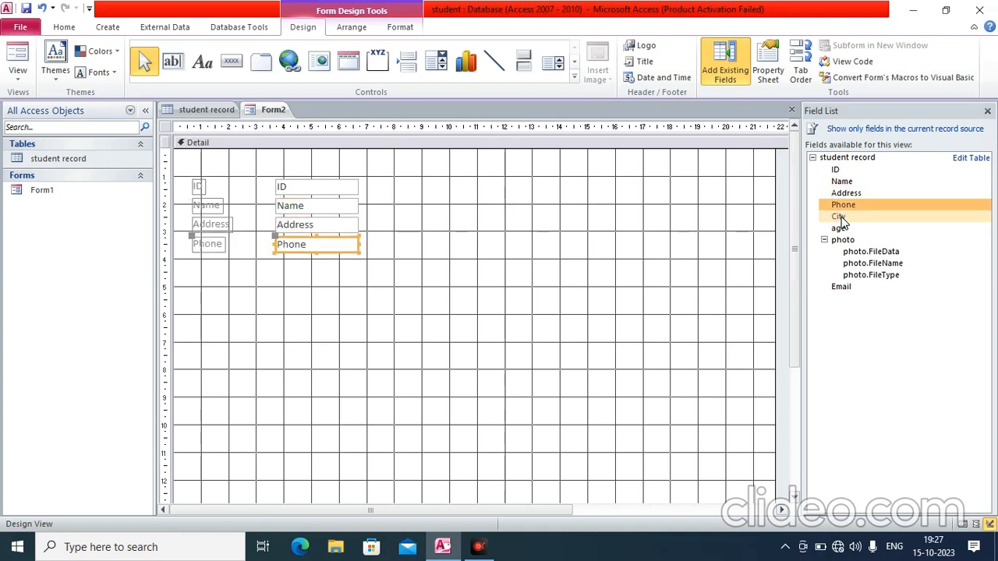
left_click(842, 217)
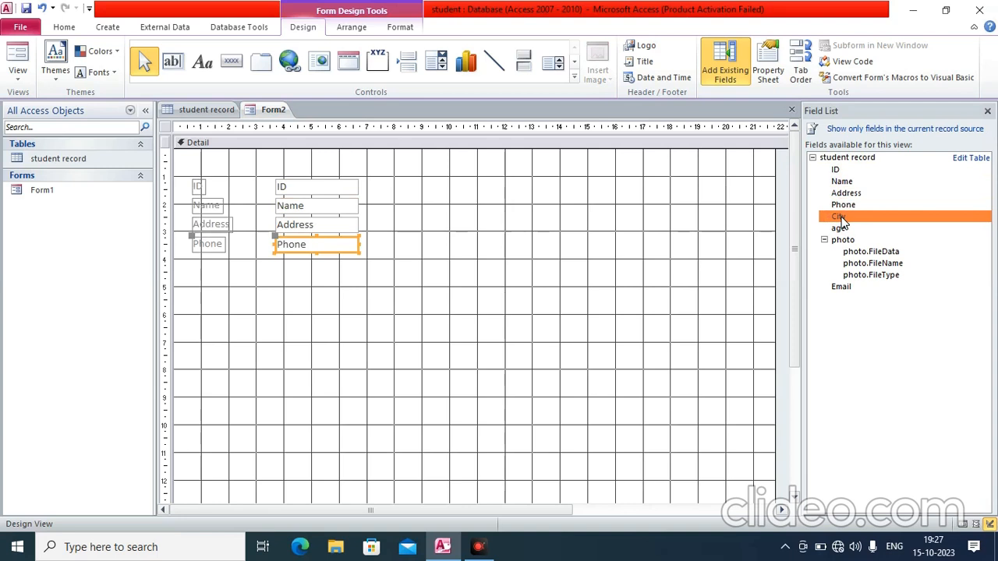
double_click(841, 218)
double_click(839, 228)
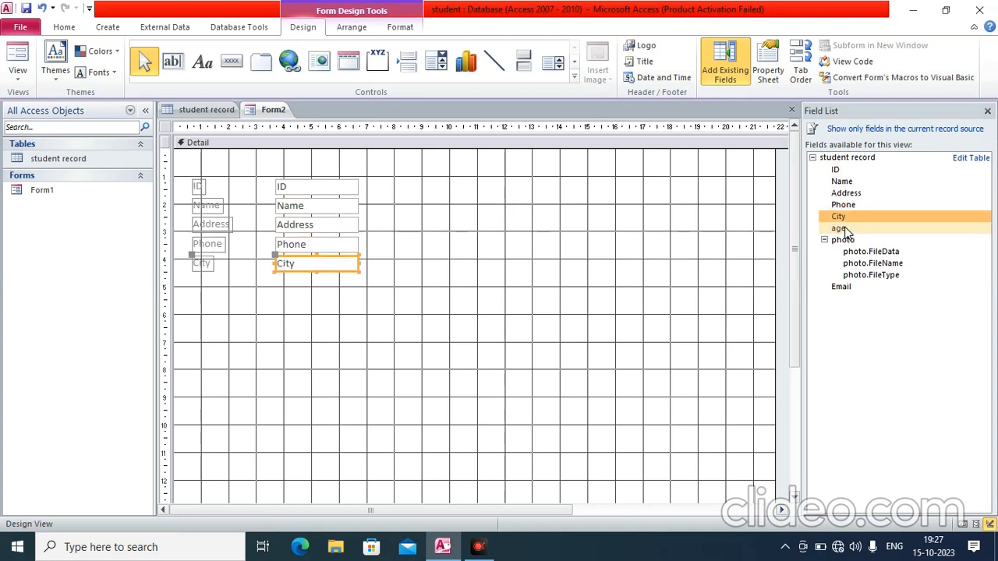
double_click(849, 242)
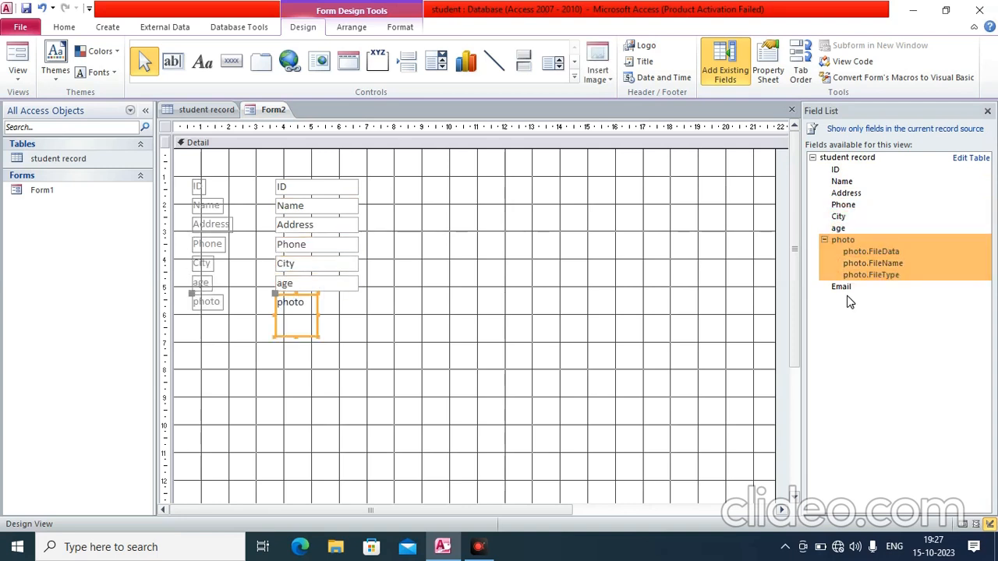
double_click(842, 286)
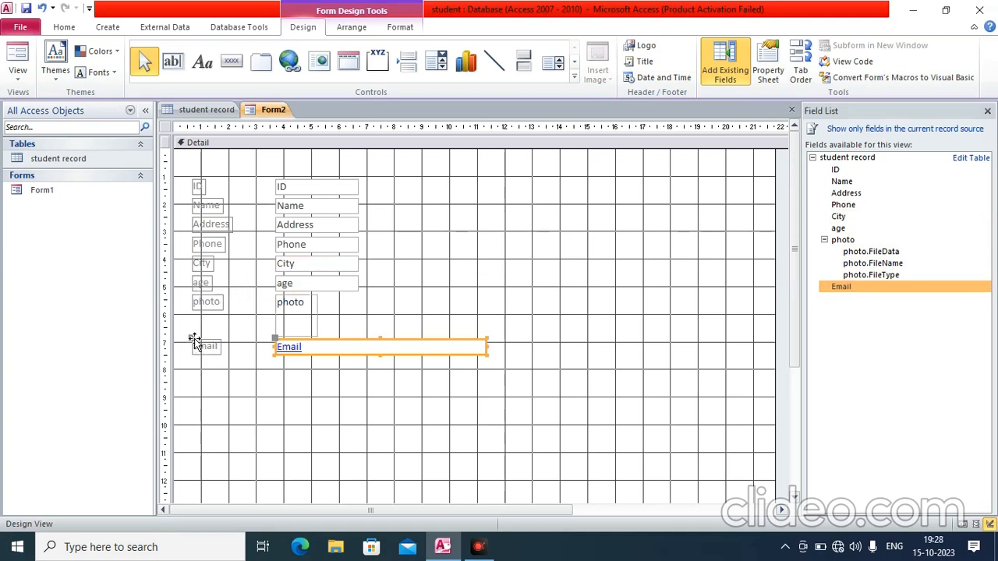
left_click_drag(194, 339, 201, 414)
Move the Email text box down, the photo field to the upper right, and age lower
left_click_drag(275, 338, 258, 414)
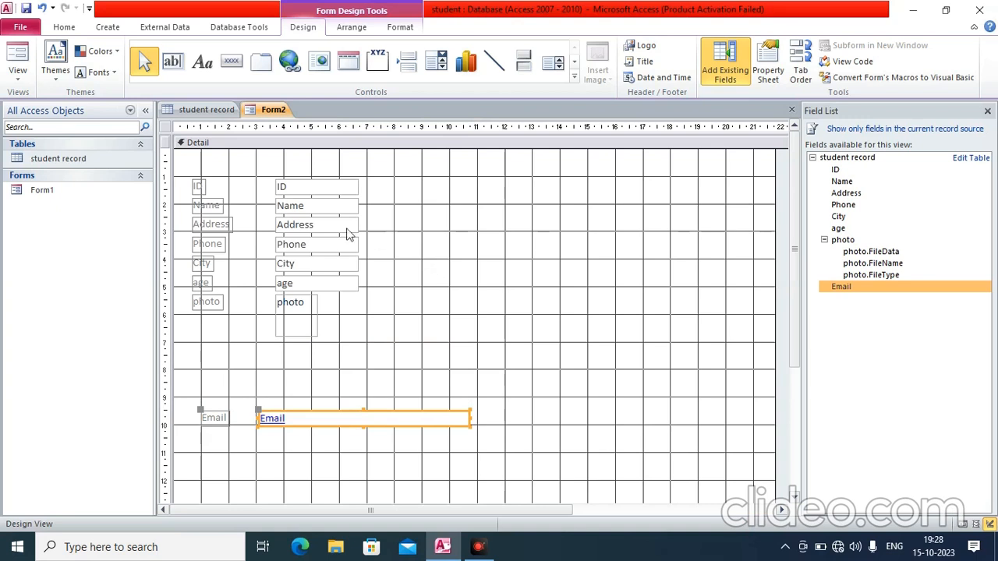
left_click(293, 187)
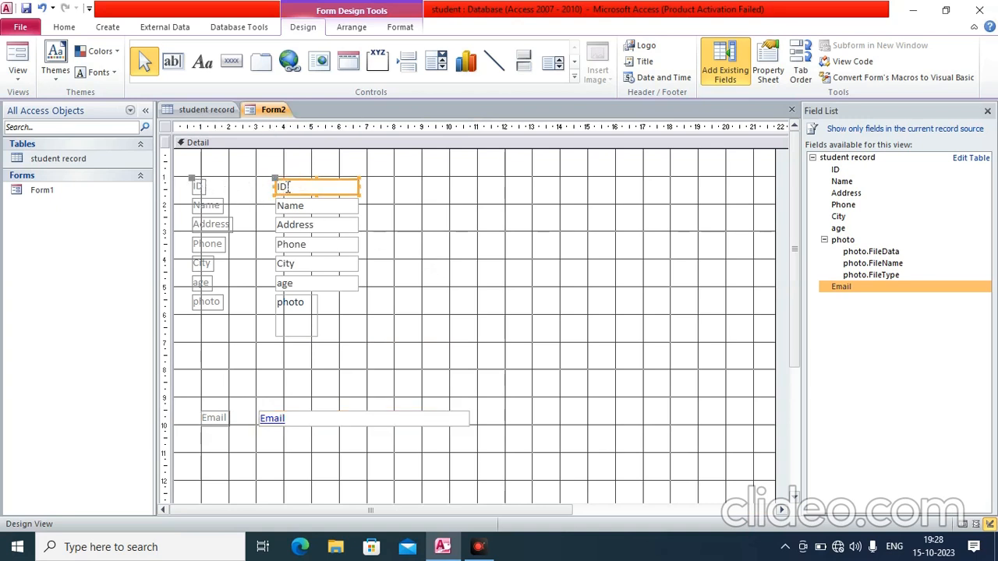
left_click(204, 301)
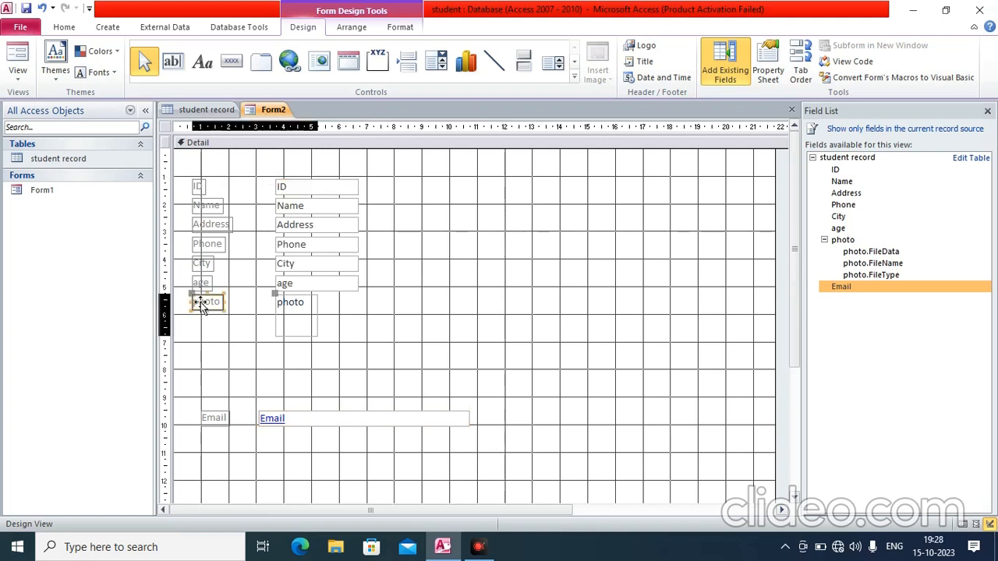
left_click_drag(196, 287, 593, 189)
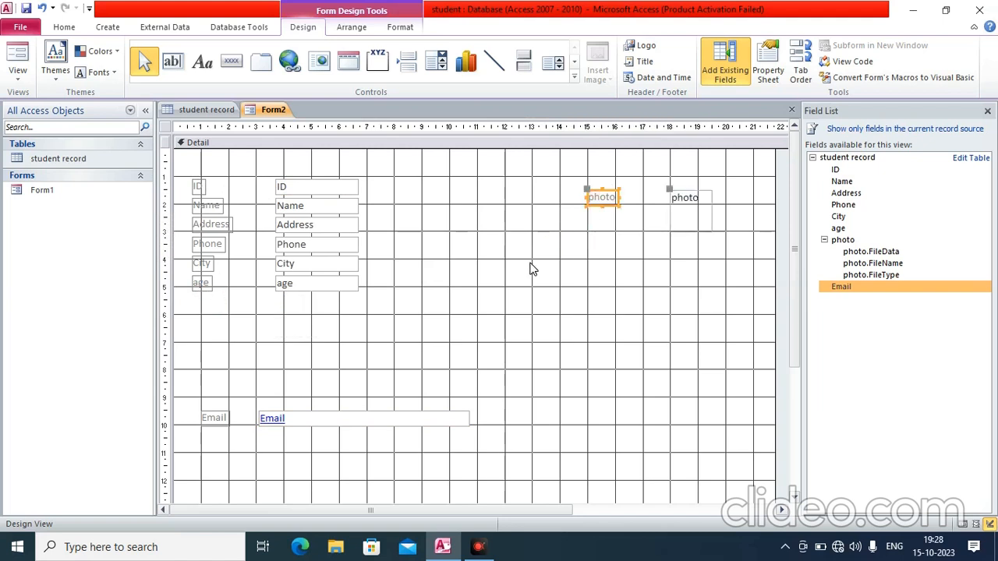
left_click(204, 285)
left_click_drag(204, 279, 226, 319)
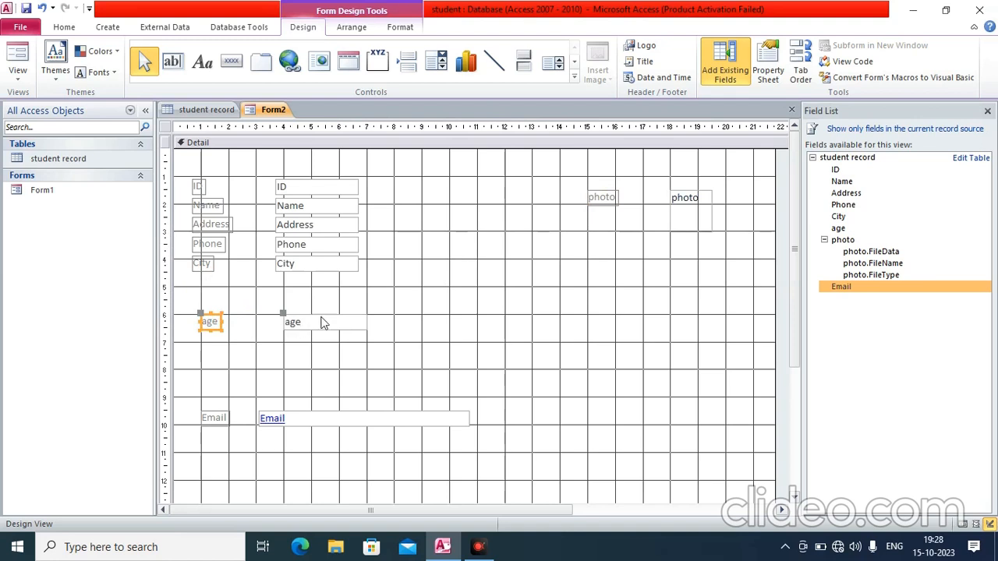
Shift the City and Phone labels and text boxes down into aligned rows, undoing one nudge
left_click(204, 263)
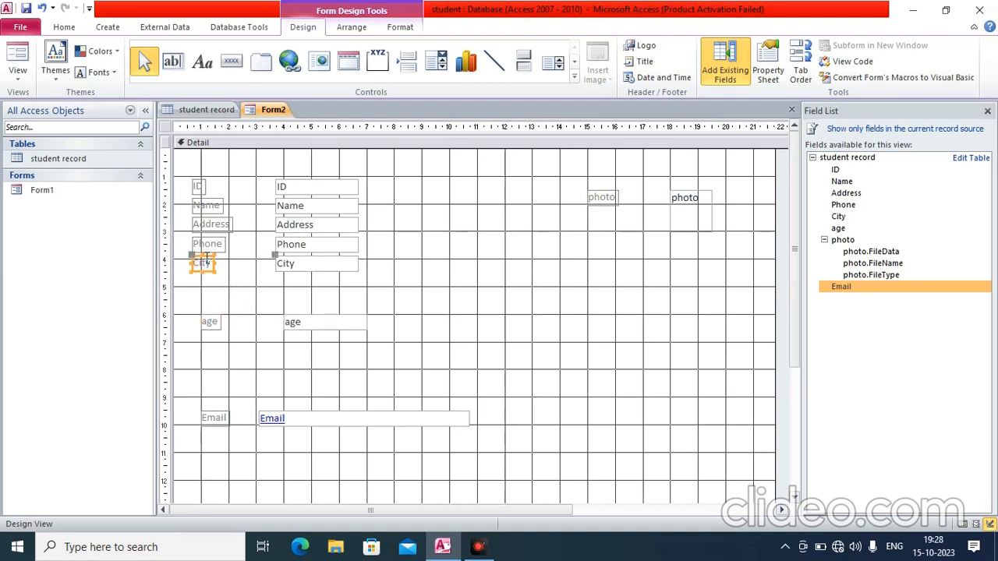
left_click_drag(193, 258, 204, 290)
left_click_drag(277, 255, 286, 286)
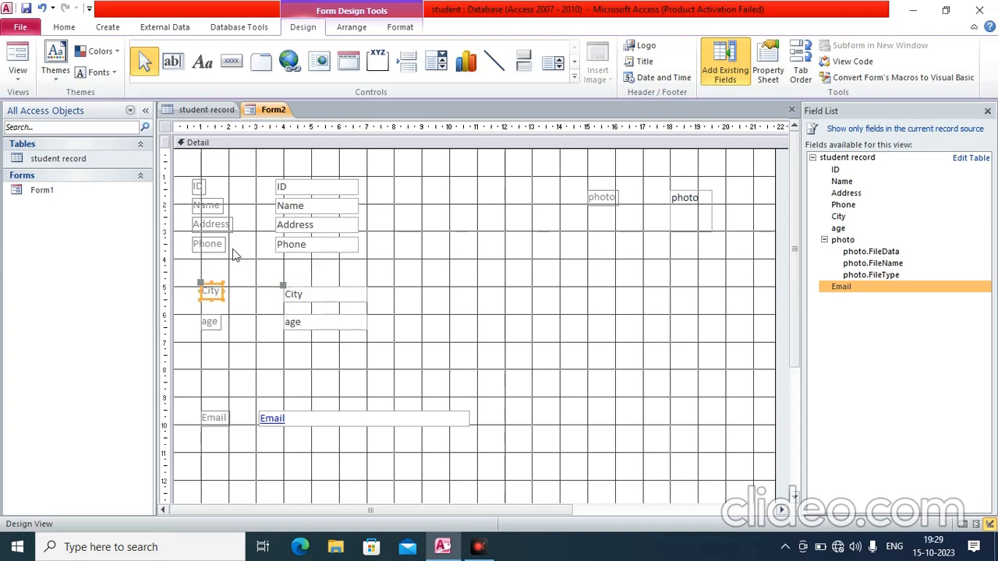
left_click(200, 241)
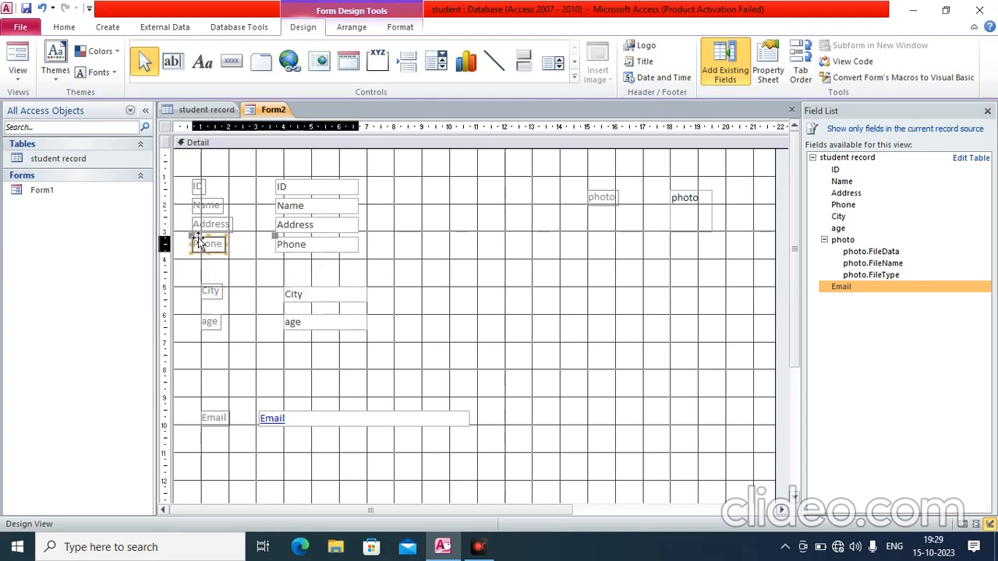
left_click_drag(194, 239, 202, 260)
left_click_drag(273, 241, 279, 258)
left_click(205, 260)
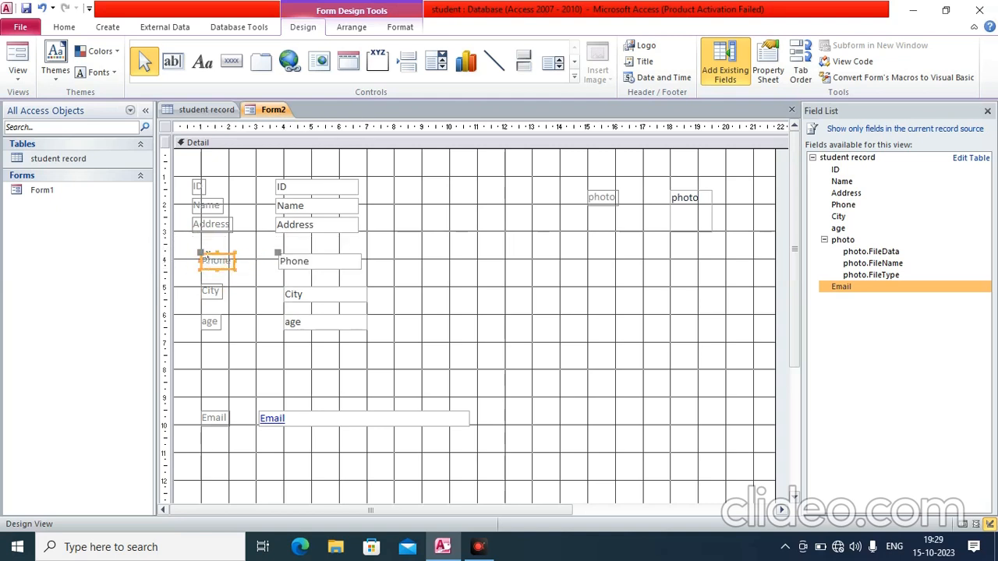
left_click_drag(201, 257, 201, 263)
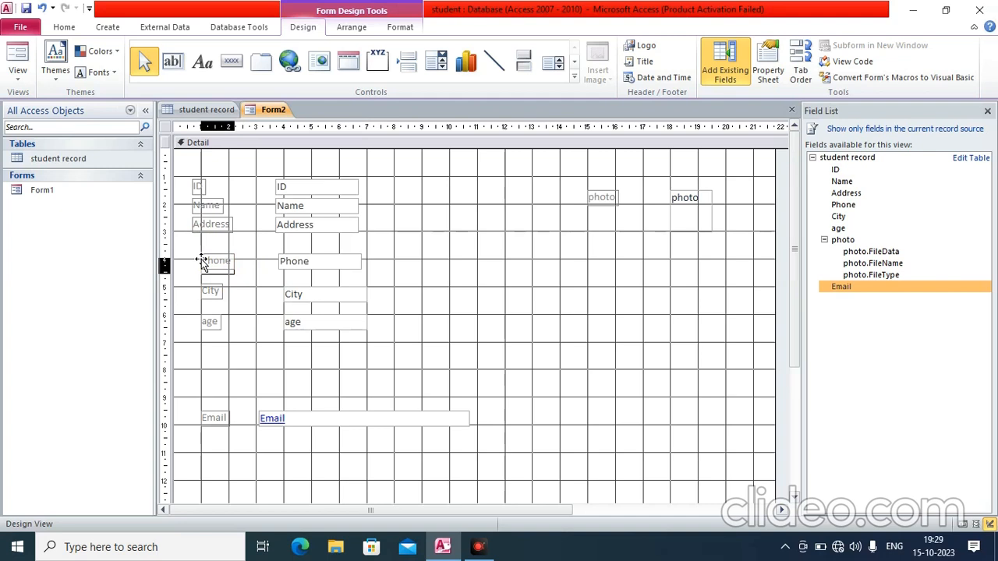
left_click_drag(202, 263, 201, 267)
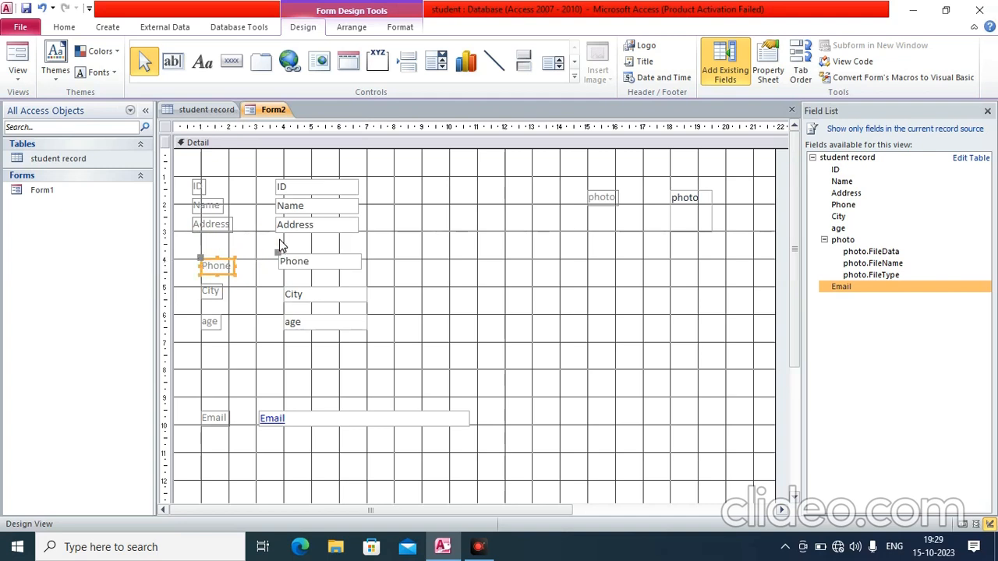
left_click(278, 257)
left_click_drag(278, 258, 282, 268)
left_click(232, 263)
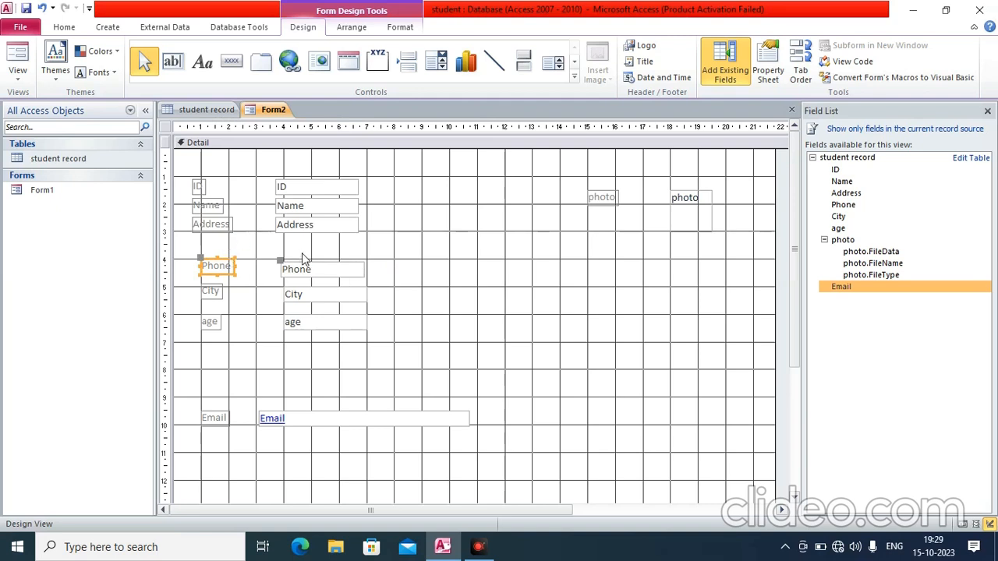
left_click(282, 265)
key("ctrl+z")
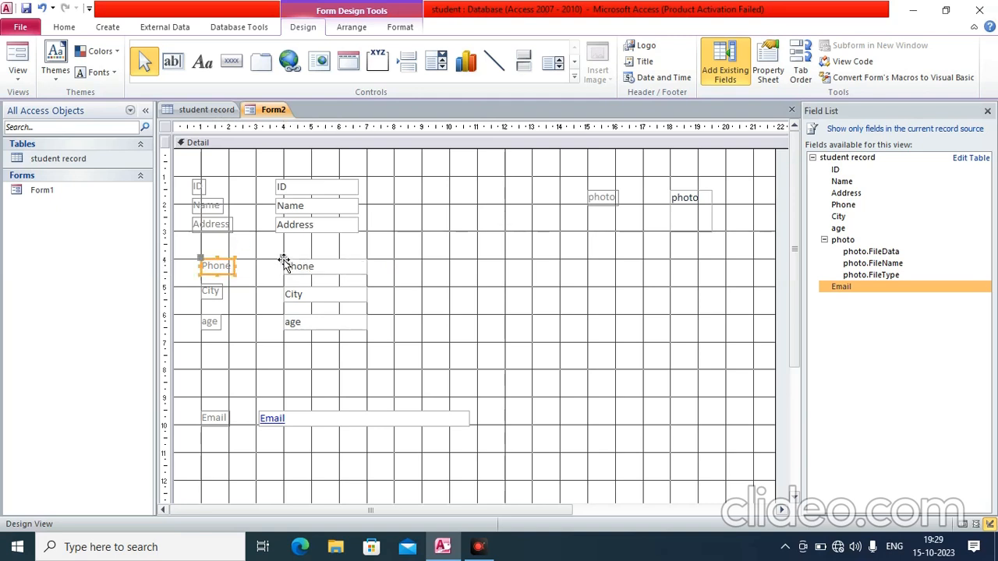
Move the Address label down slightly to even the spacing
left_click(197, 226)
left_click_drag(197, 226, 201, 242)
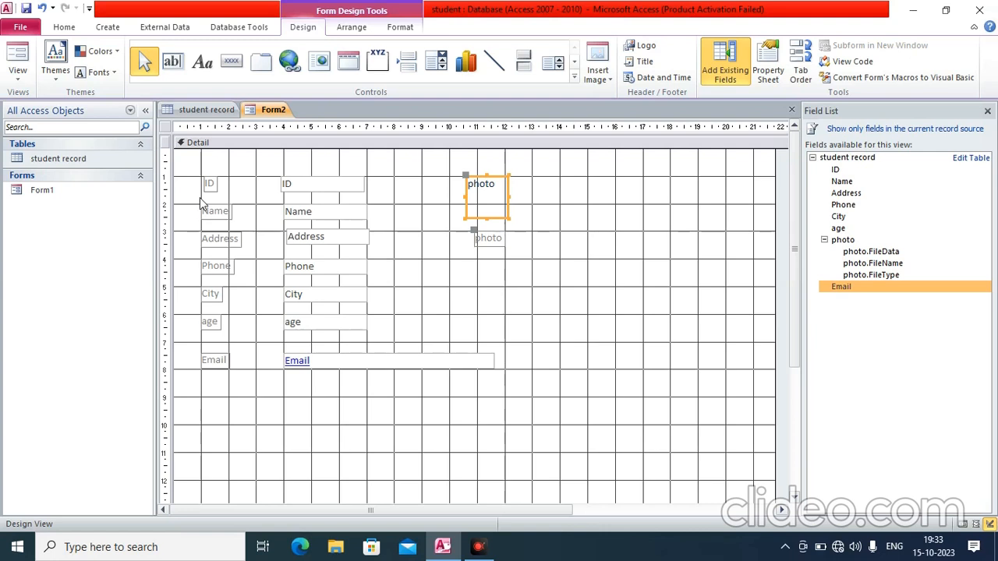
left_click(20, 83)
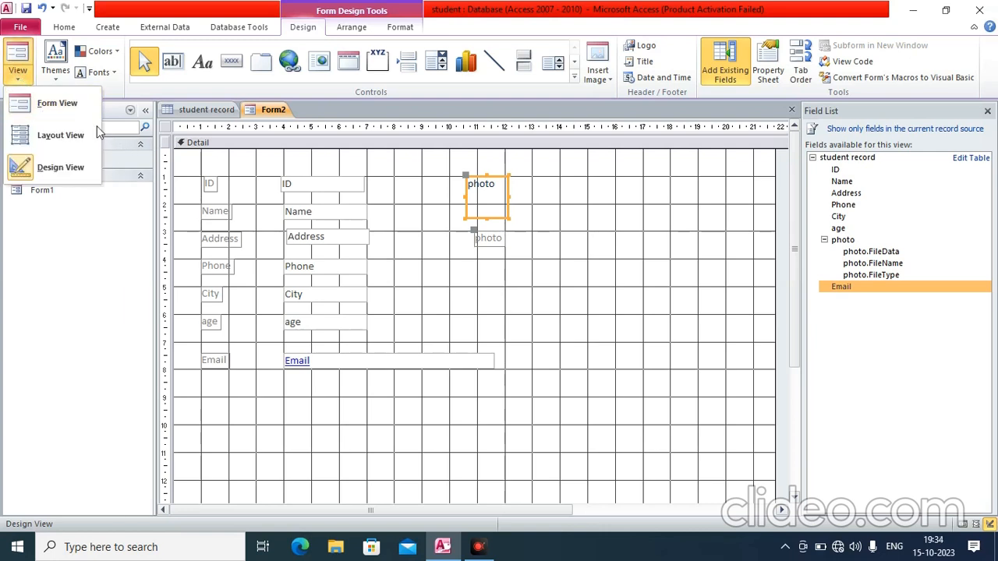
View Form2 in Form View and browse the records, ending on a blank new record
left_click(62, 106)
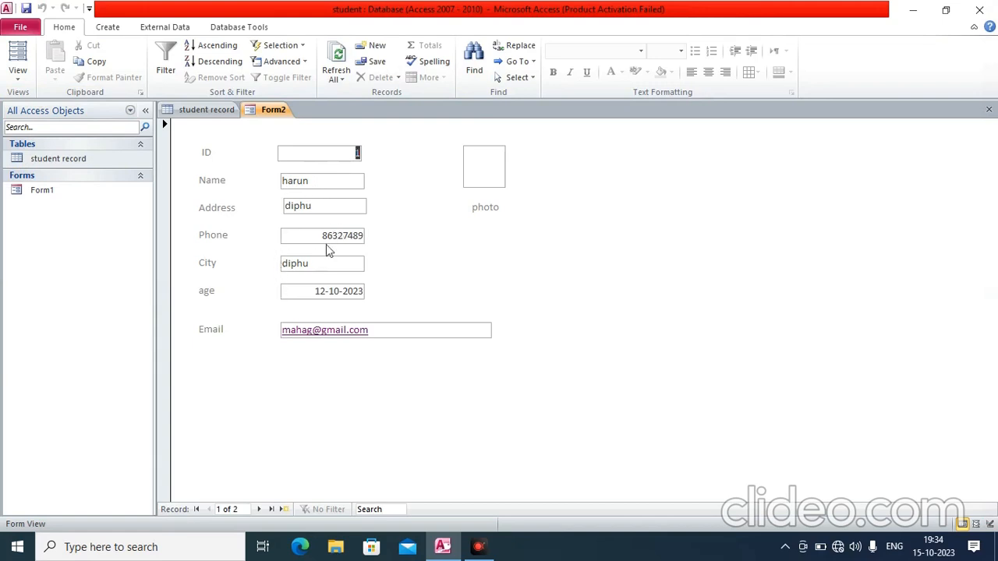
left_click(491, 169)
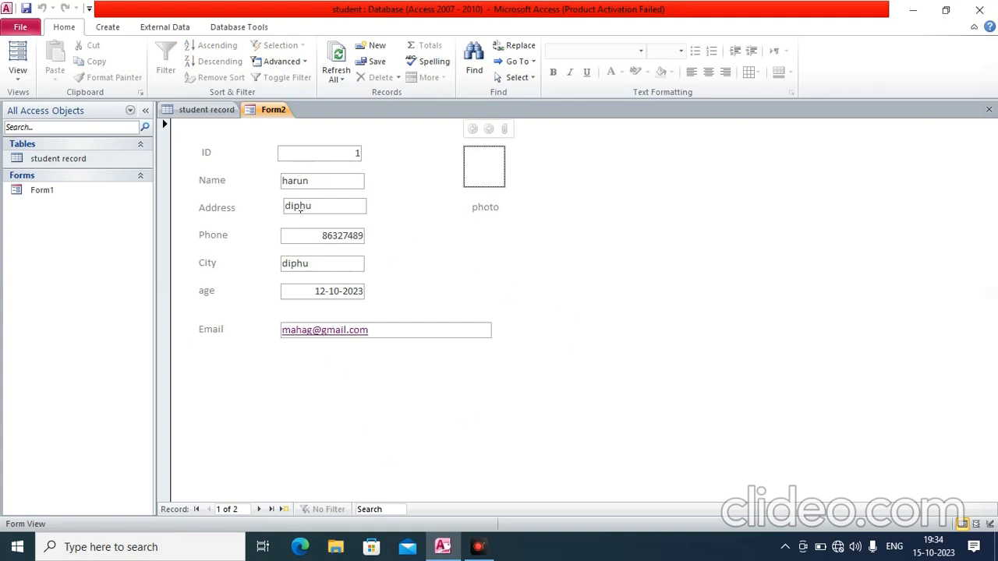
left_click(260, 509)
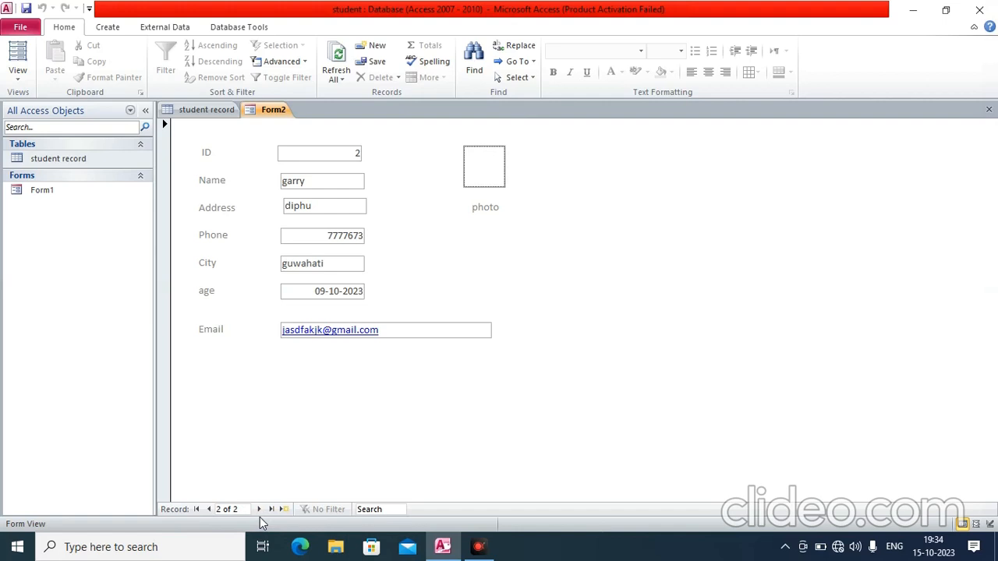
left_click(260, 509)
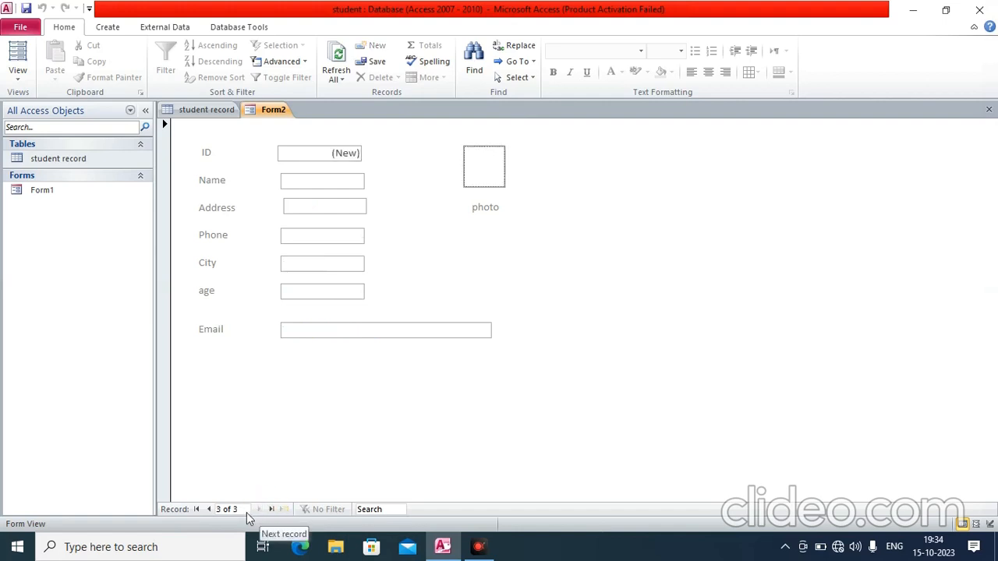
left_click(196, 509)
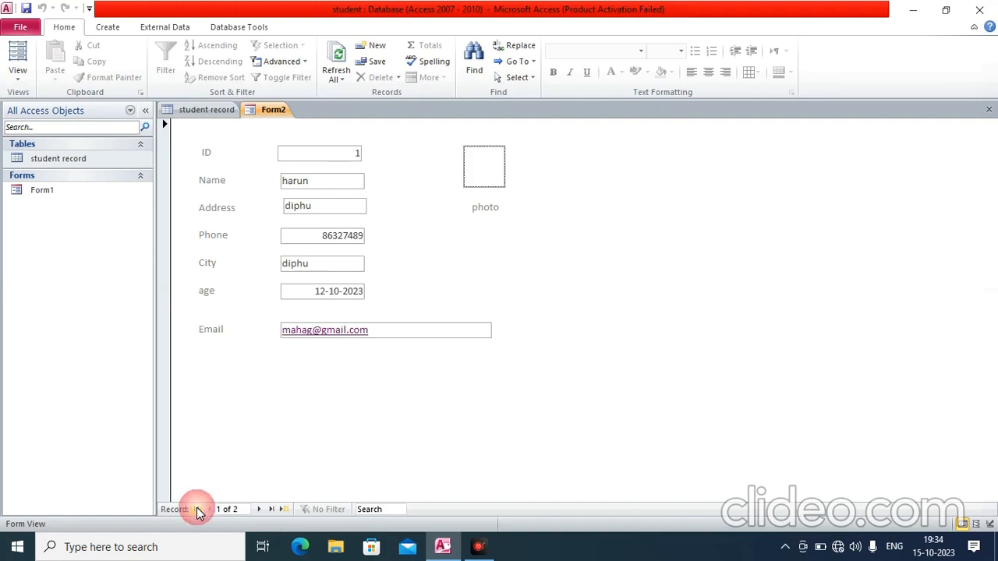
left_click(260, 509)
left_click(259, 511)
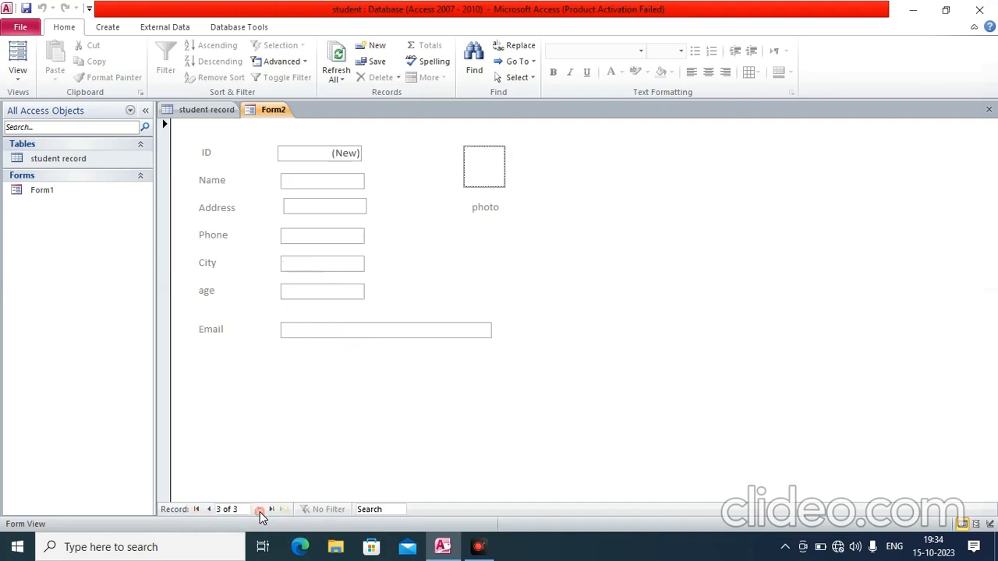
Enter the student's phone number, city Delhi, age date 06-10-2023, and begin the e-mail address
left_click(335, 152)
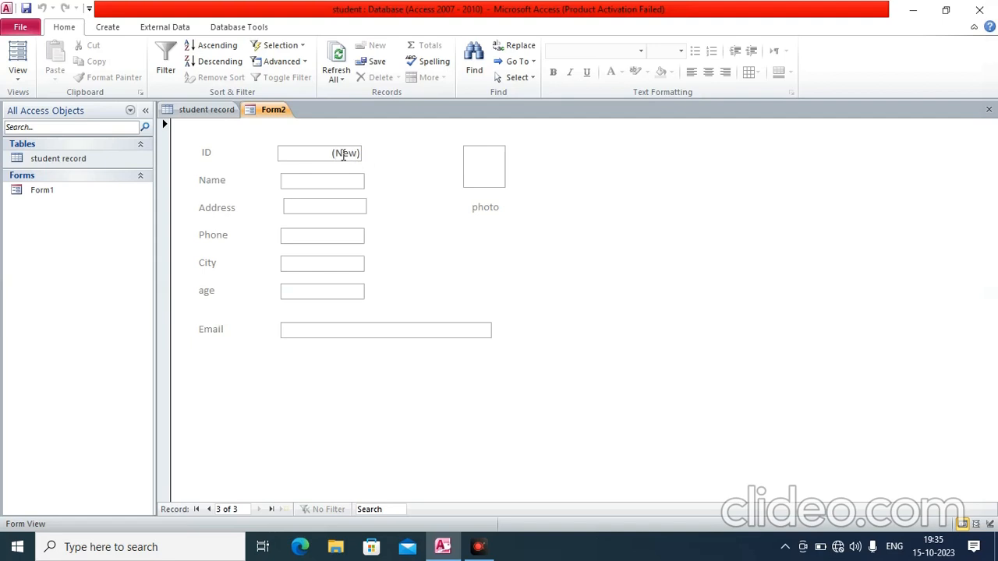
type("birju")
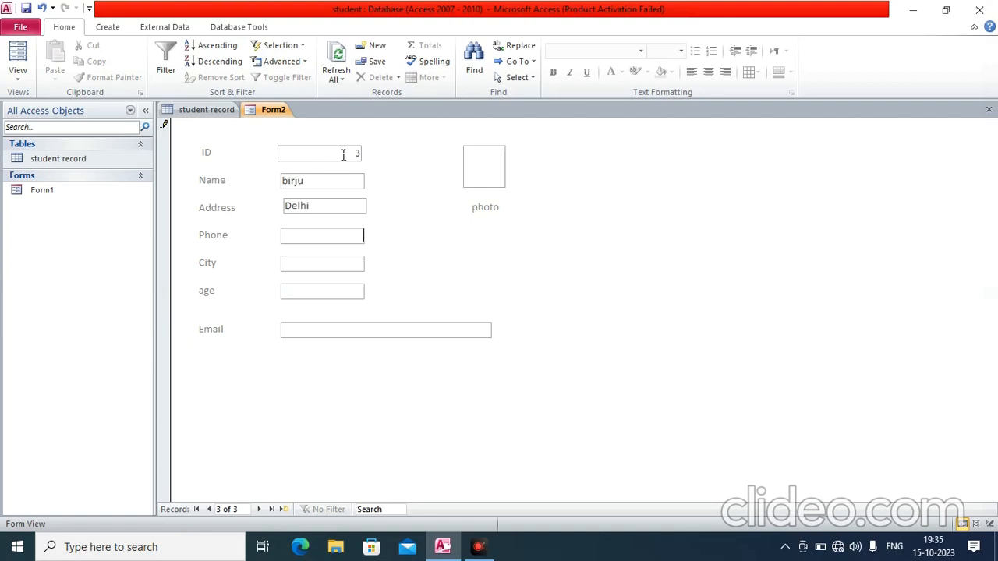
type("799")
key("Tab")
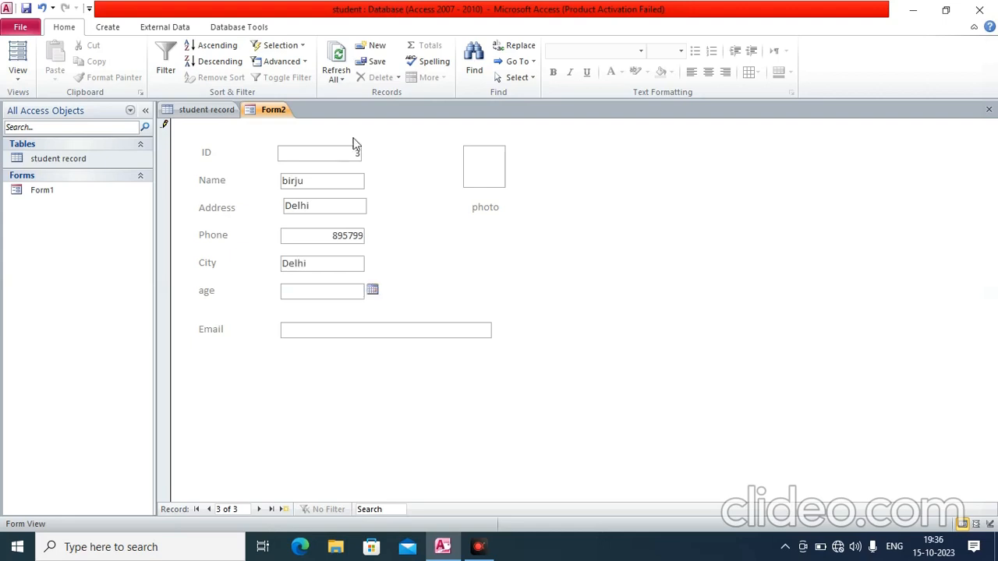
left_click(374, 293)
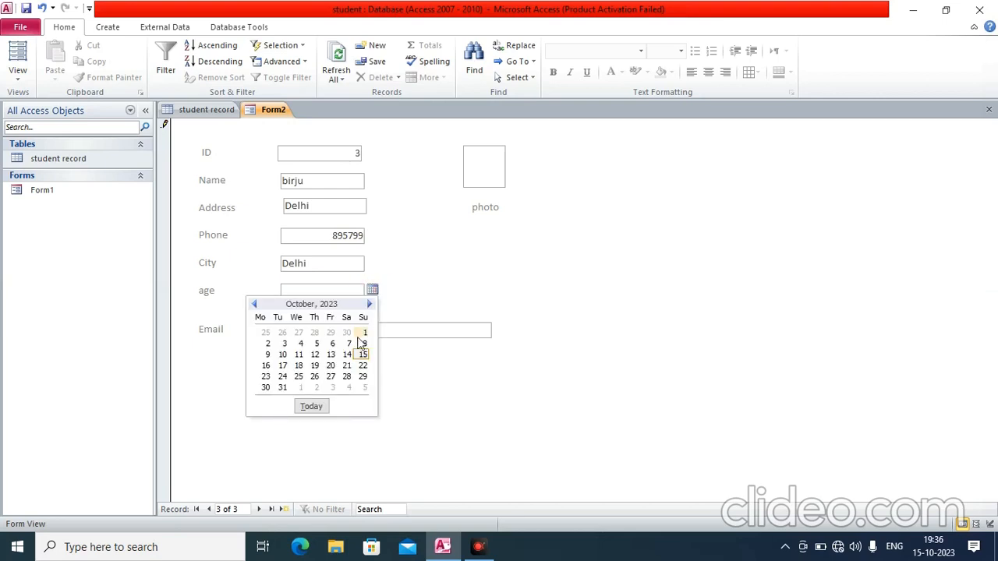
left_click(333, 343)
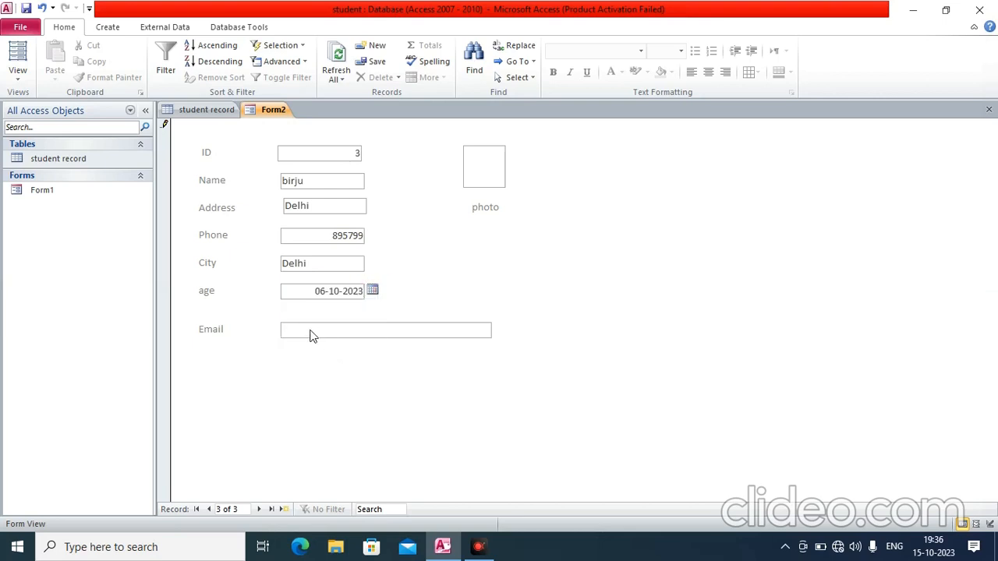
left_click(312, 333)
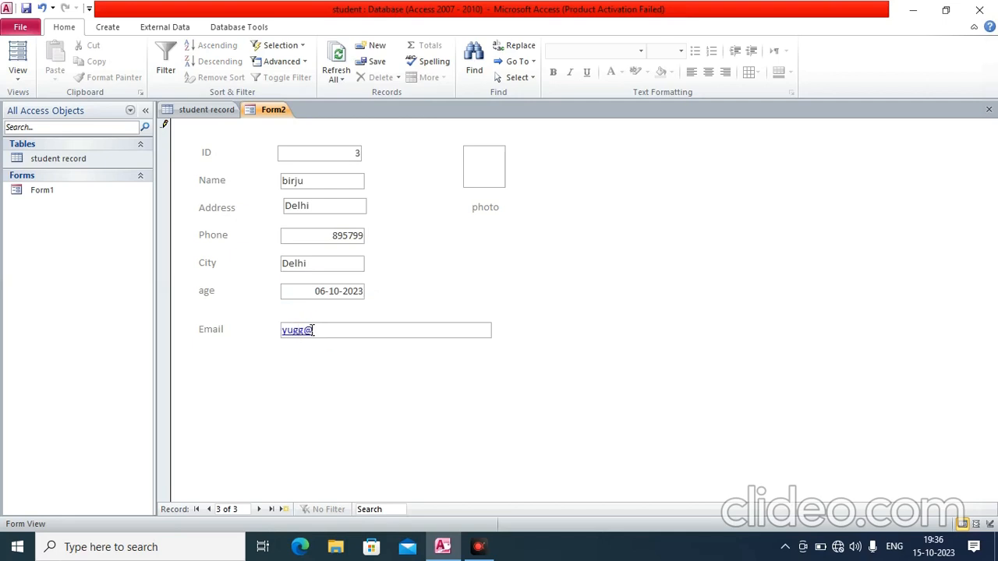
Attach ph1 from the Desktop to the third student's photo field
left_click(493, 178)
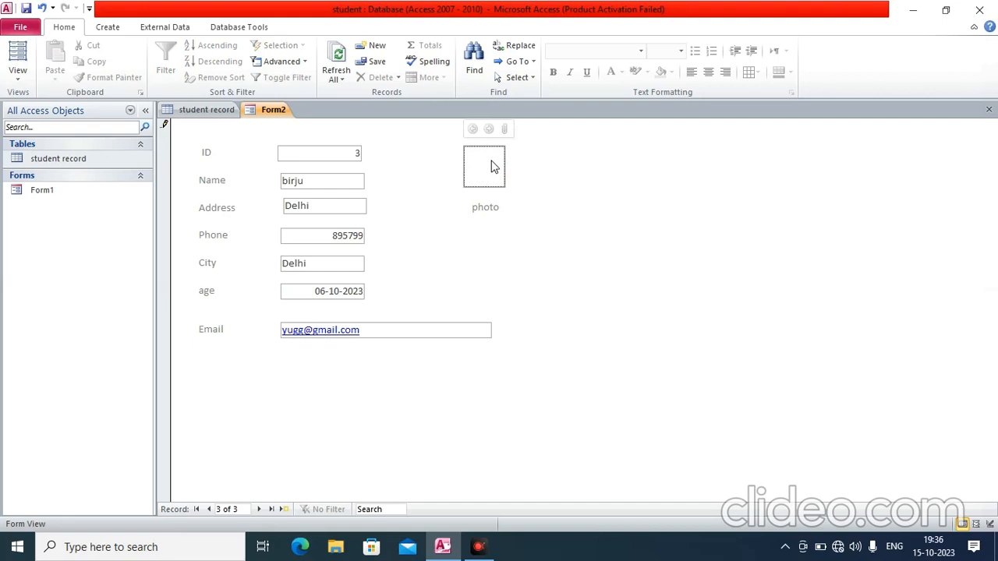
double_click(495, 162)
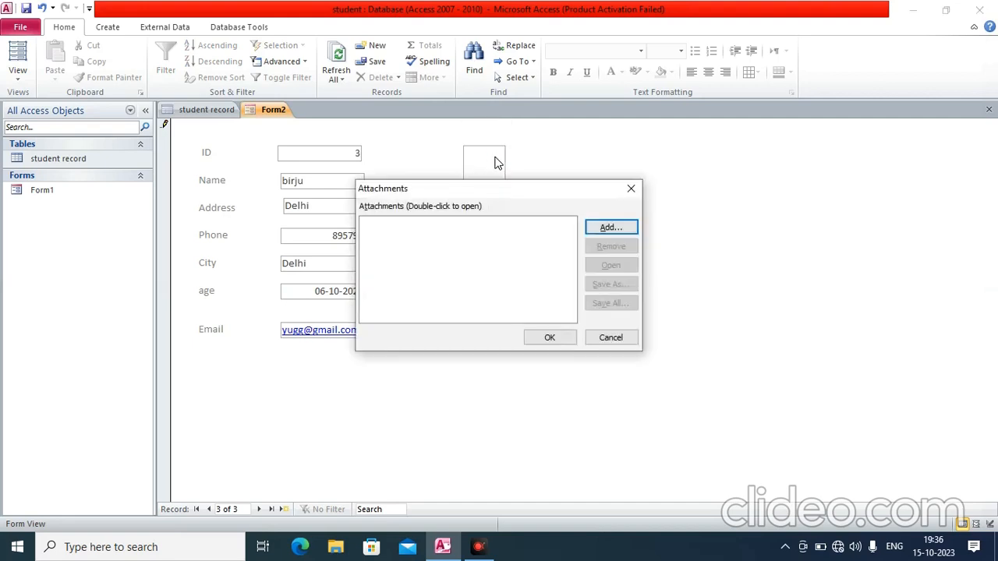
left_click(612, 227)
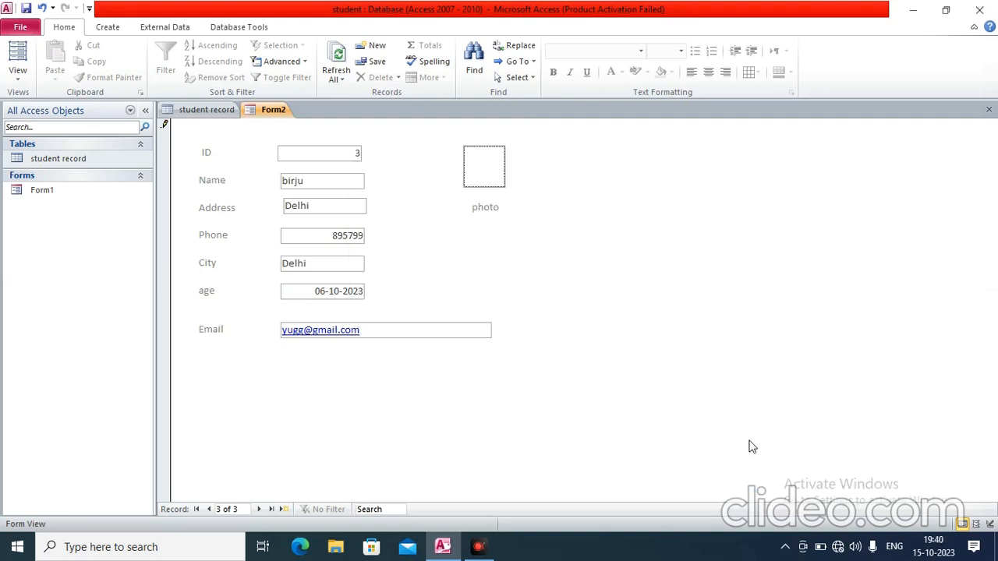
double_click(486, 164)
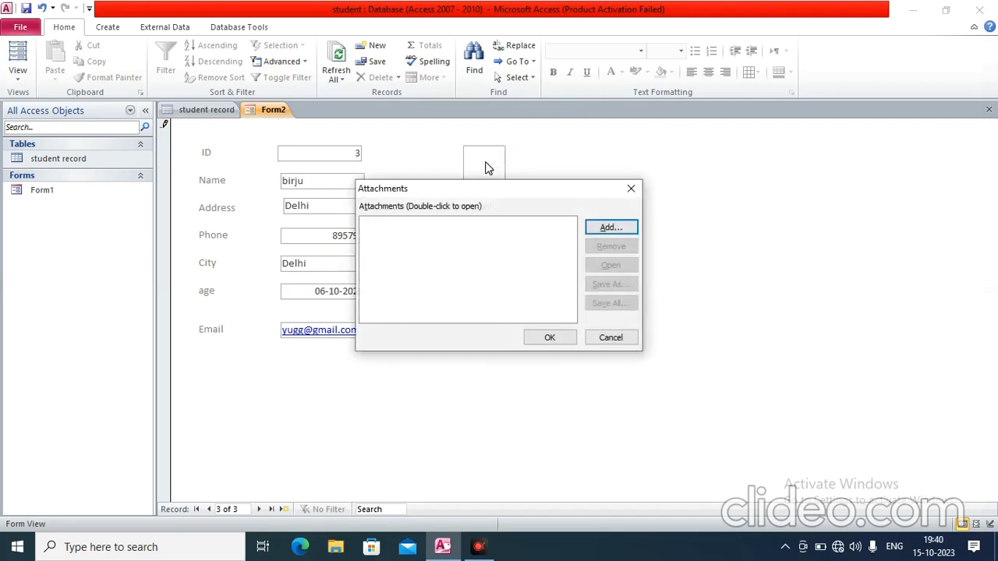
left_click(610, 228)
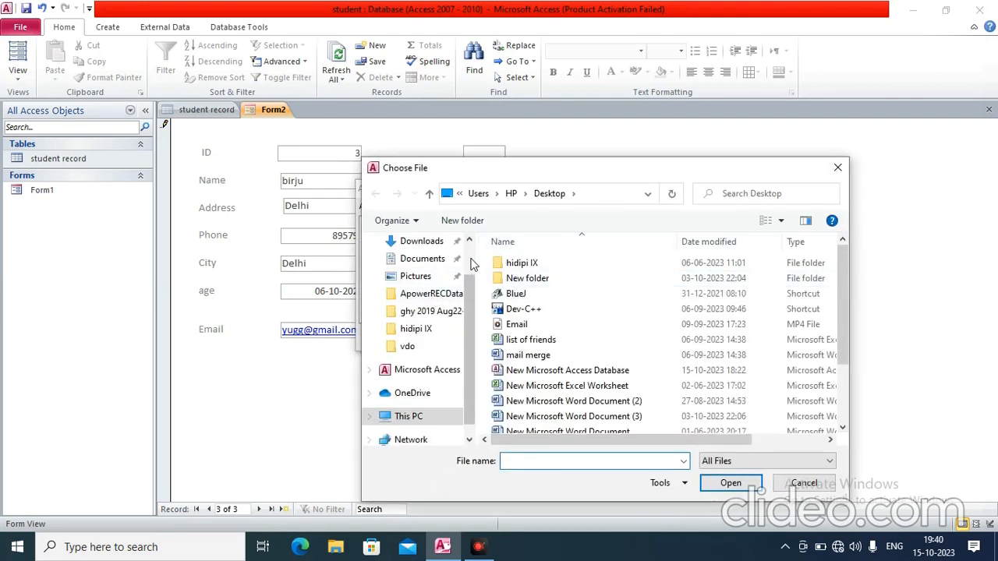
scroll(456, 265, "up", 2)
left_click(415, 271)
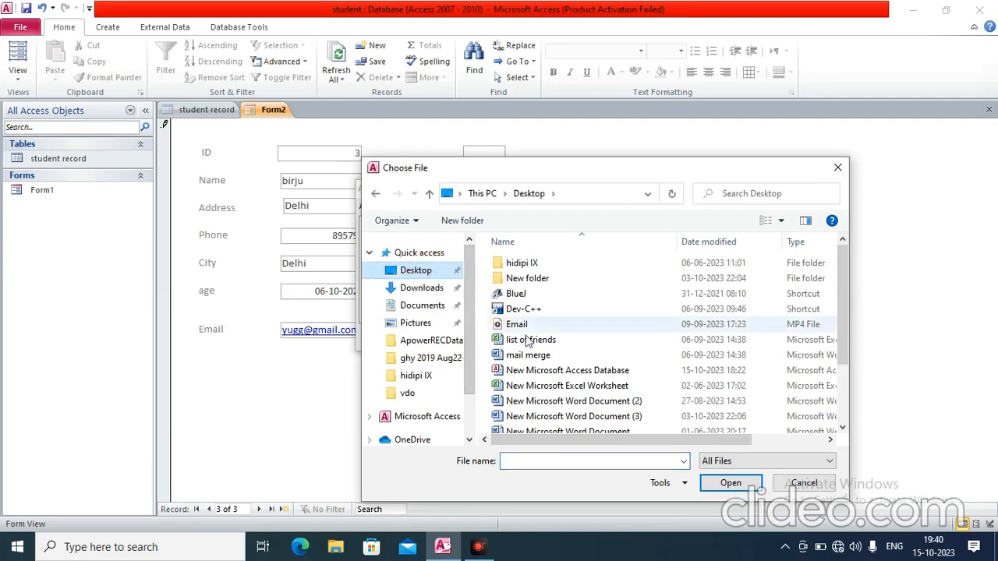
left_click_drag(840, 311, 819, 403)
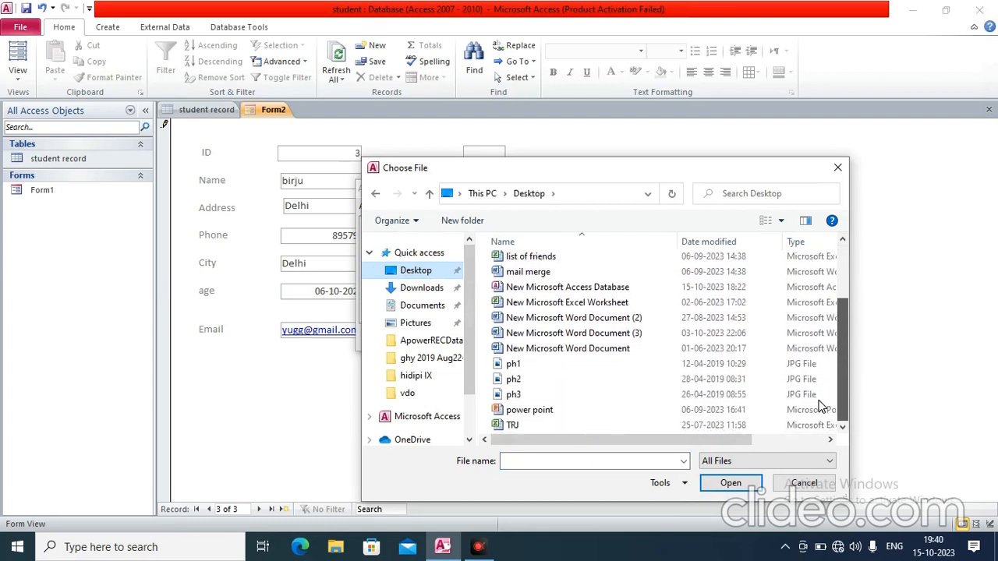
double_click(527, 367)
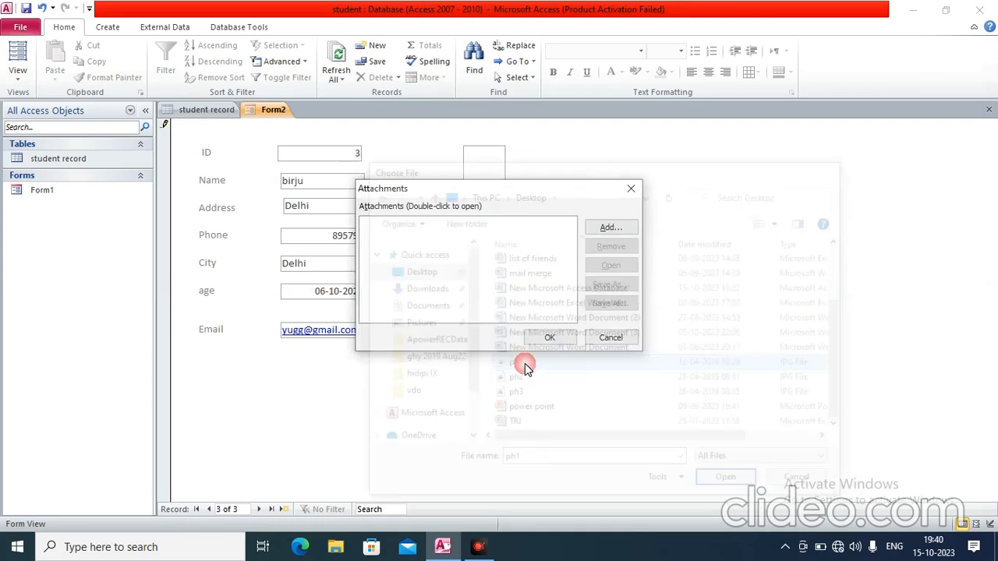
left_click(552, 339)
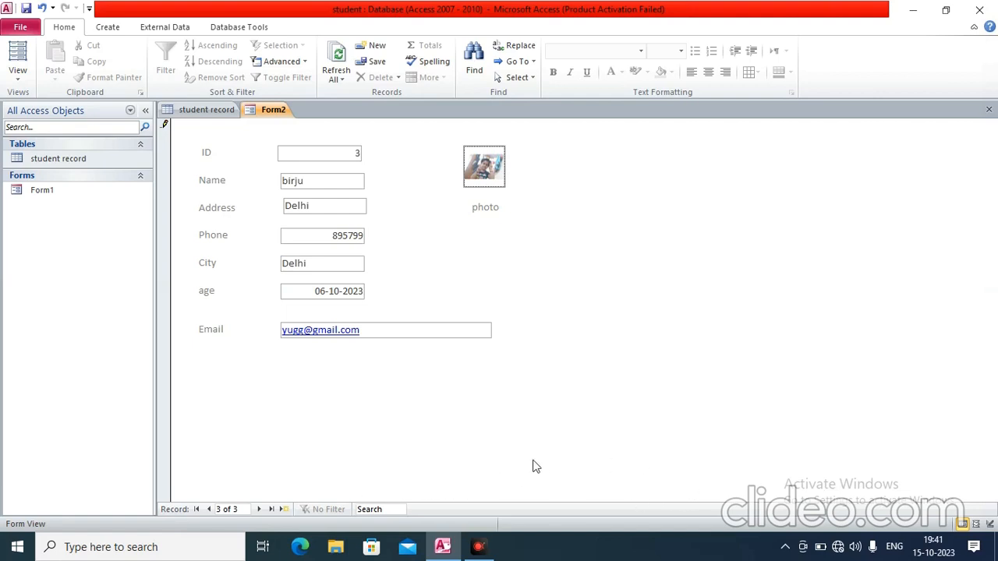
Go back to record 1 and attach ph2 from the Desktop as its photo
left_click(210, 509)
left_click(211, 509)
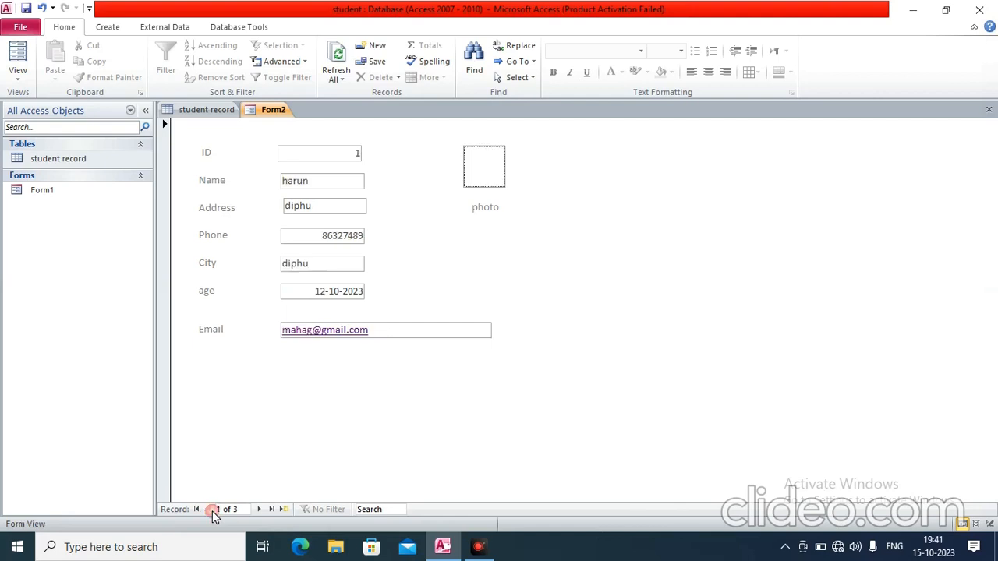
double_click(492, 164)
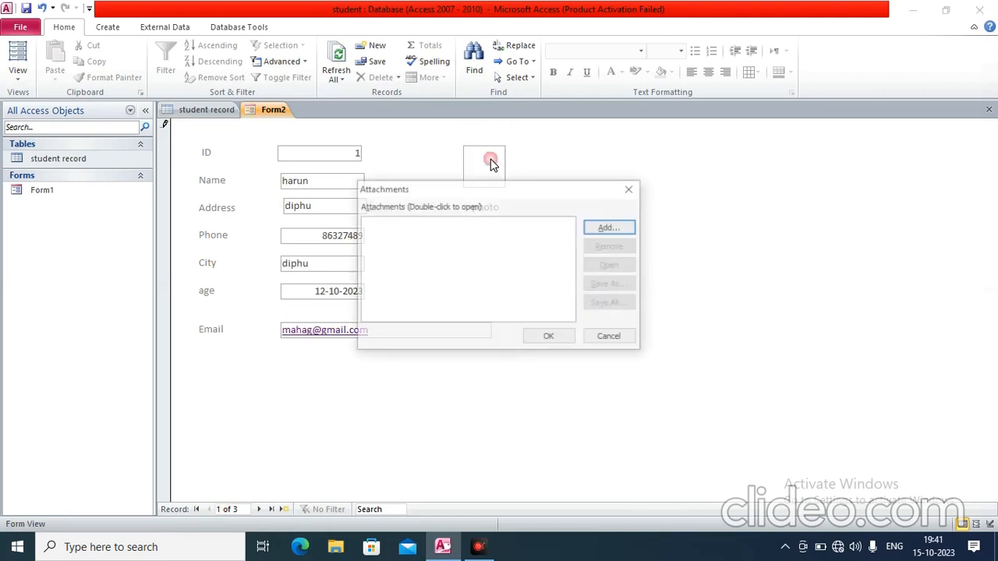
left_click(620, 234)
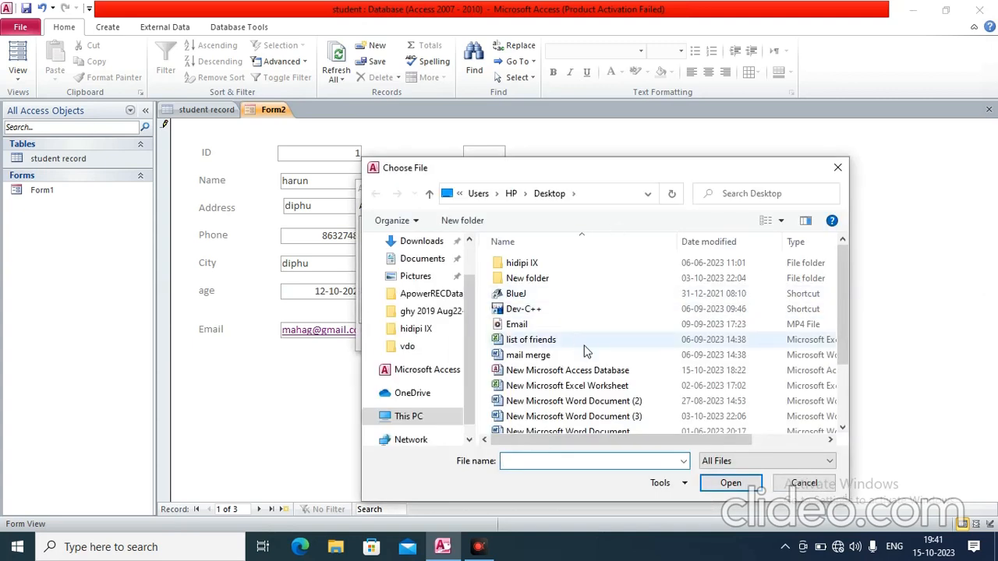
scroll(552, 380, "down", 2)
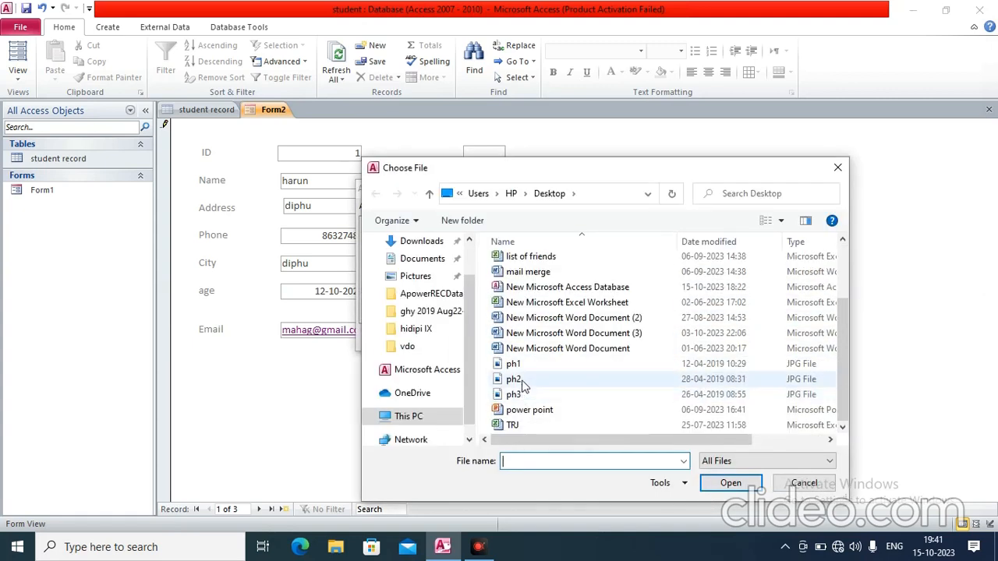
double_click(523, 382)
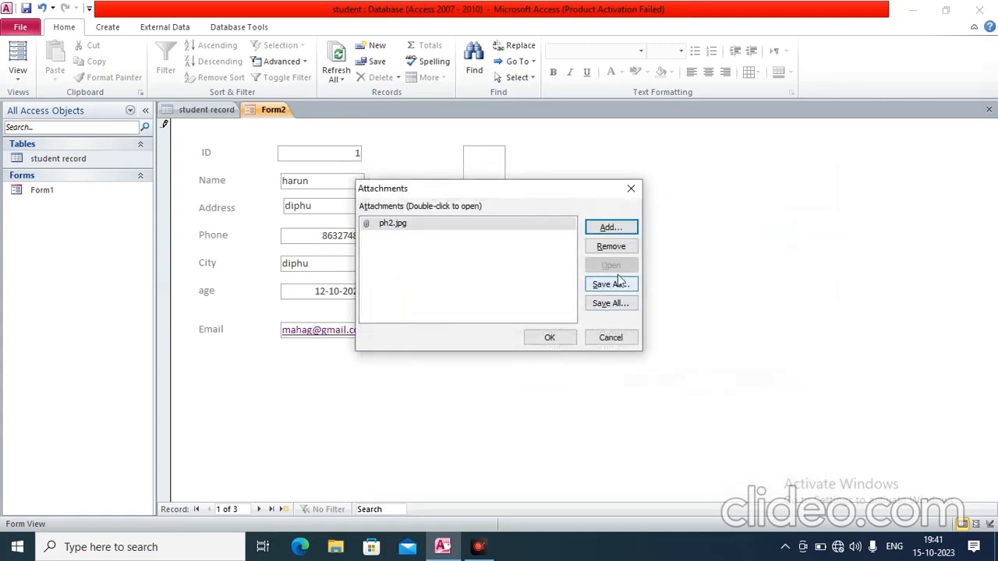
left_click(549, 337)
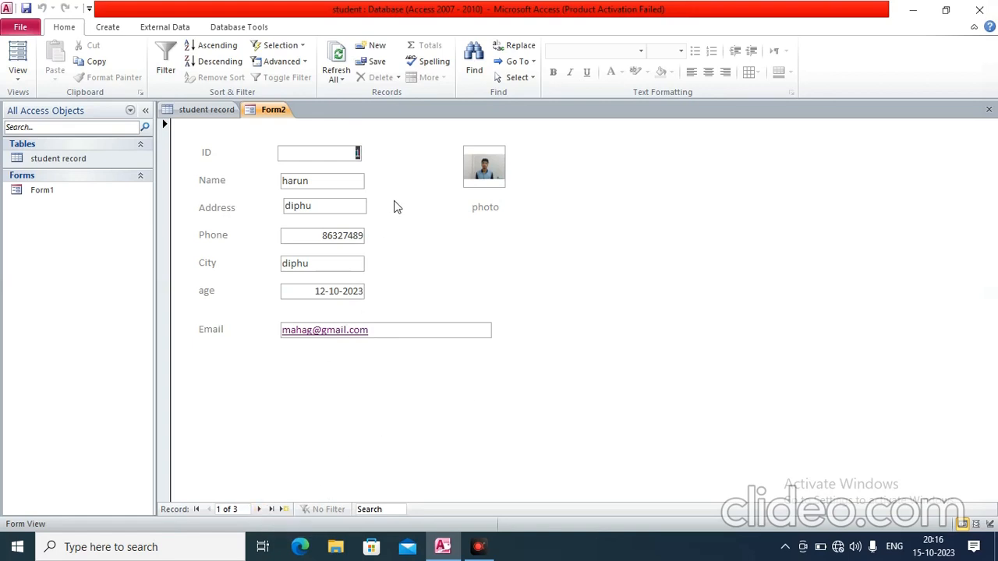
Step forward to a blank new record, then back to record 2, the guwahati student
left_click(259, 509)
left_click(260, 509)
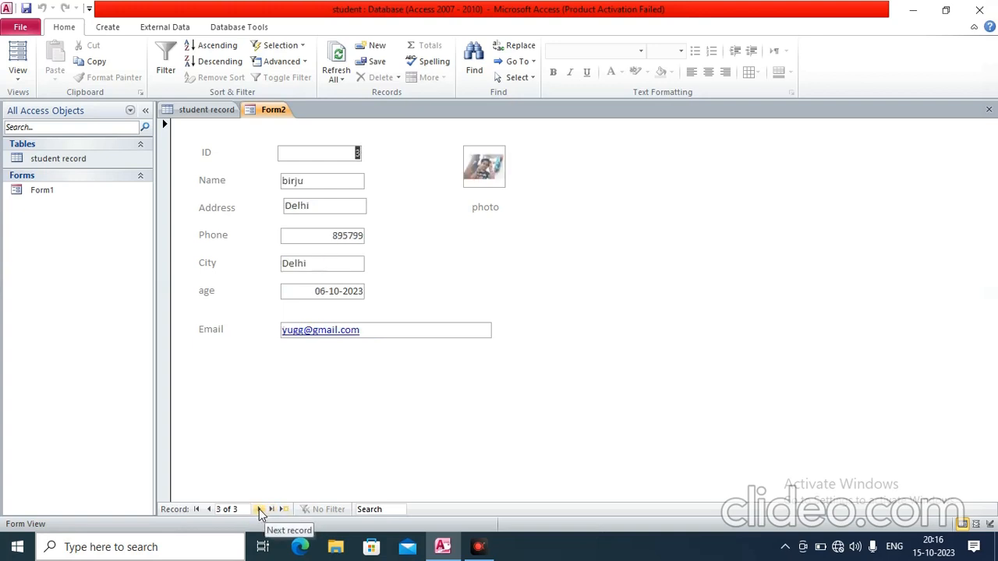
left_click(260, 510)
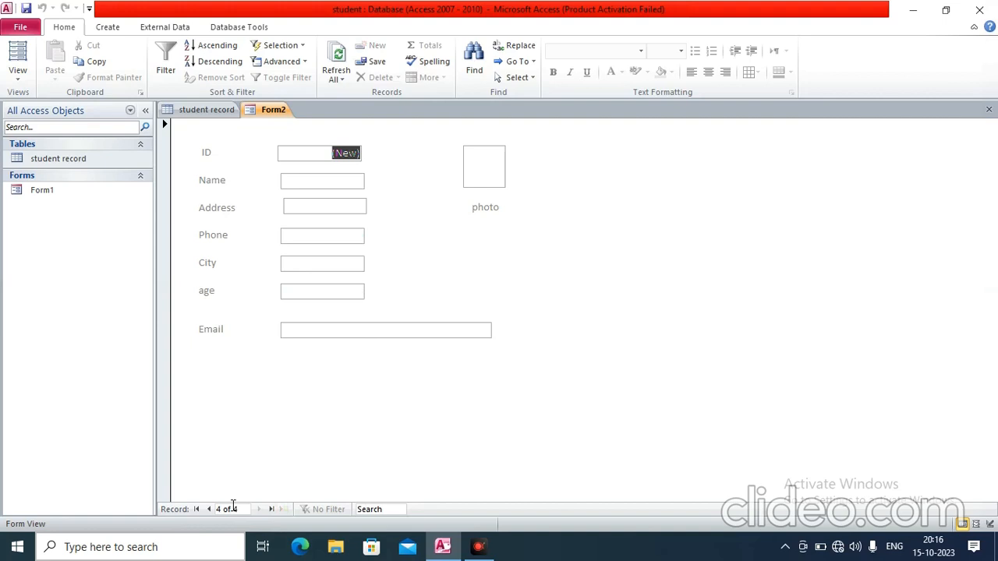
left_click(209, 509)
left_click(209, 509)
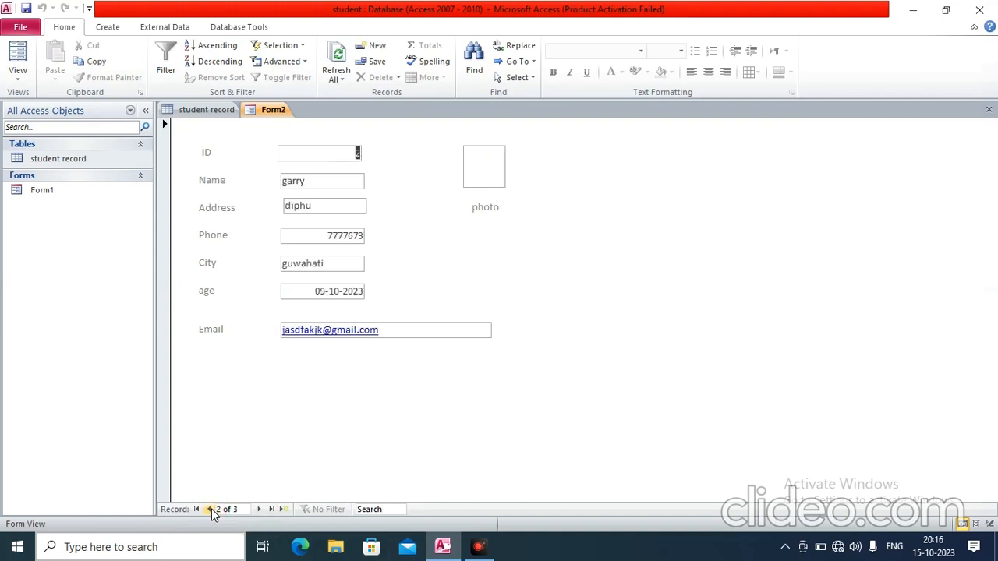
left_click(329, 392)
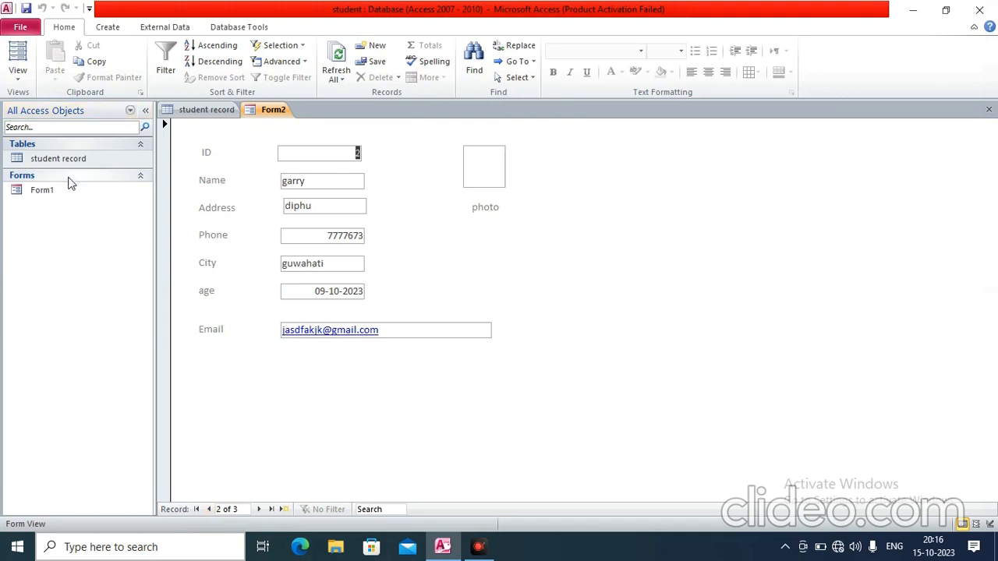
left_click(17, 75)
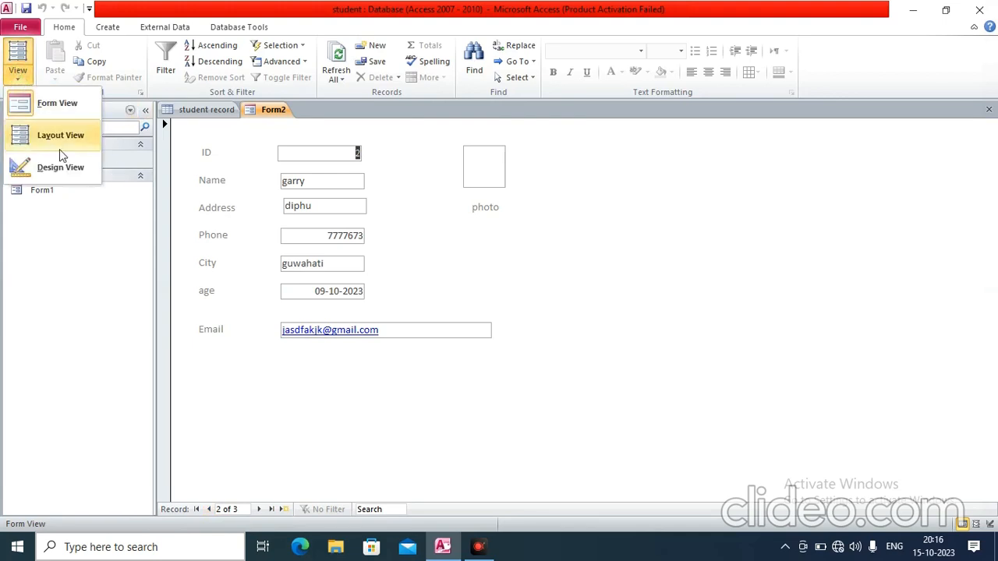
Return to Design View and draw a command button below the Email field
left_click(66, 168)
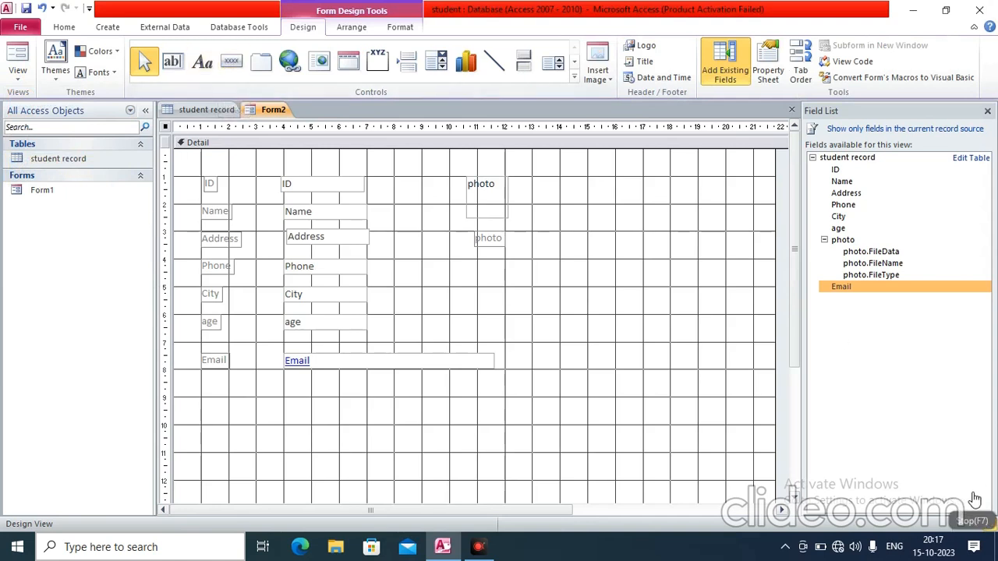
left_click(232, 64)
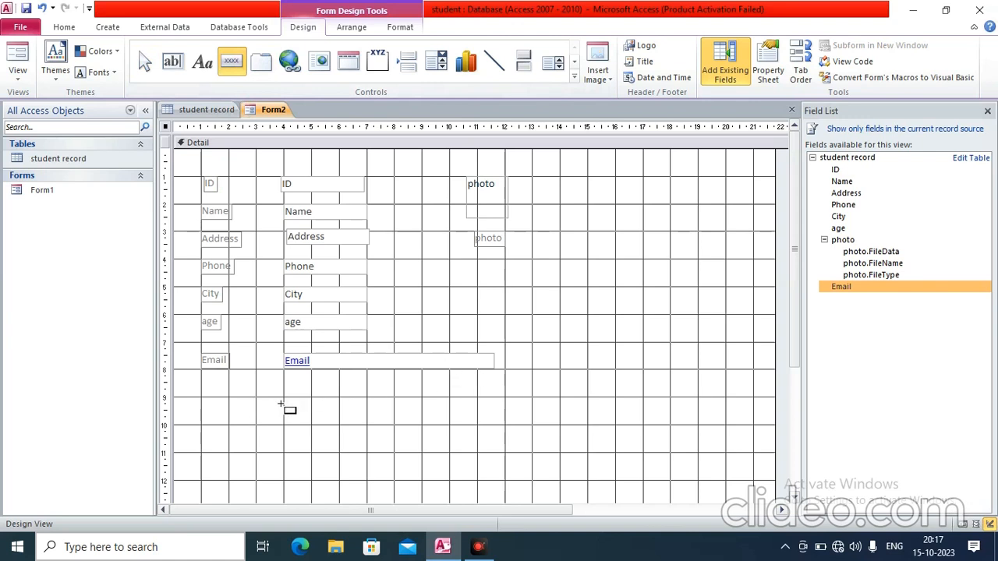
left_click_drag(283, 401, 381, 424)
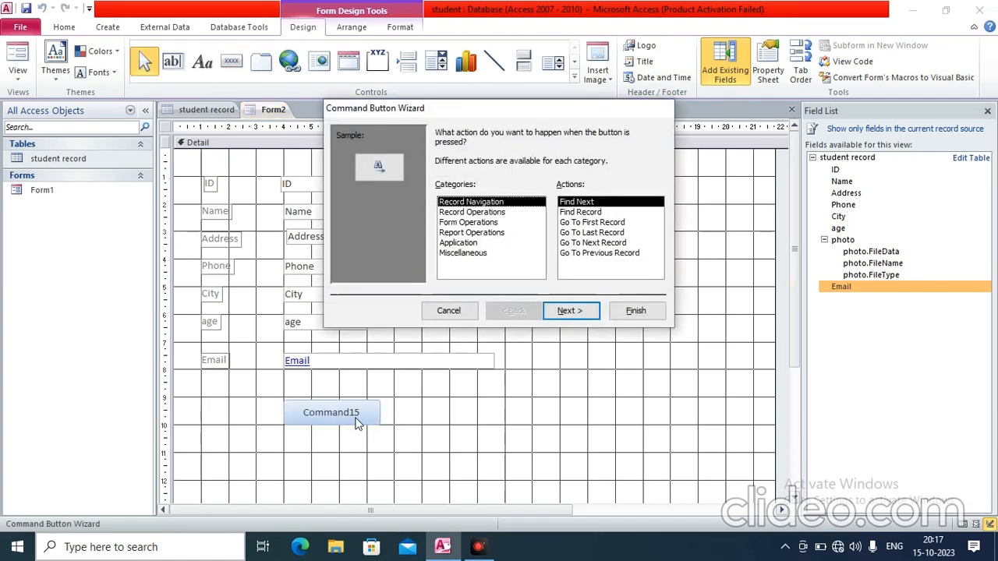
Set the button to Record Navigation > Go To Last Record with the text 'Last Record'
left_click(474, 213)
left_click(472, 223)
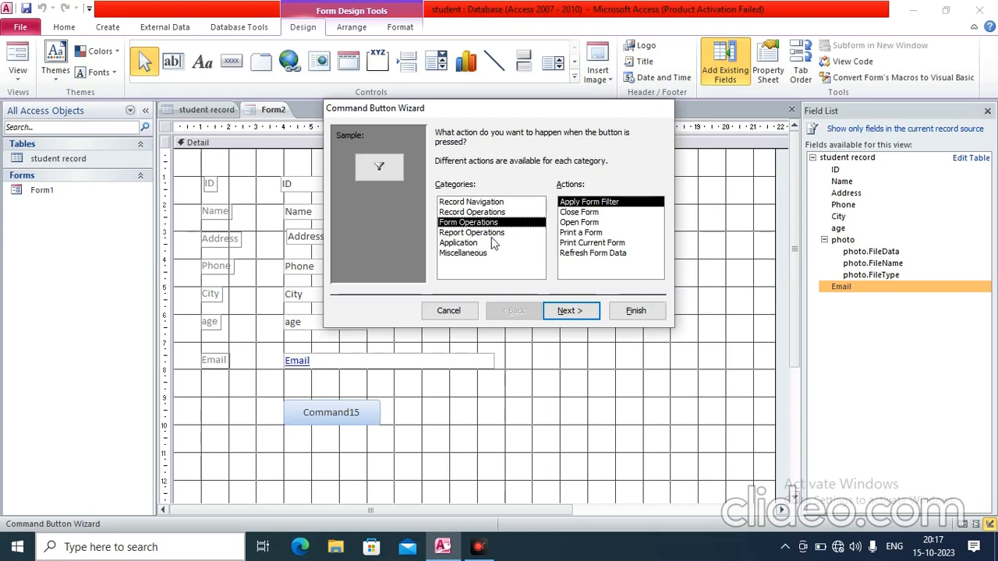
left_click(487, 204)
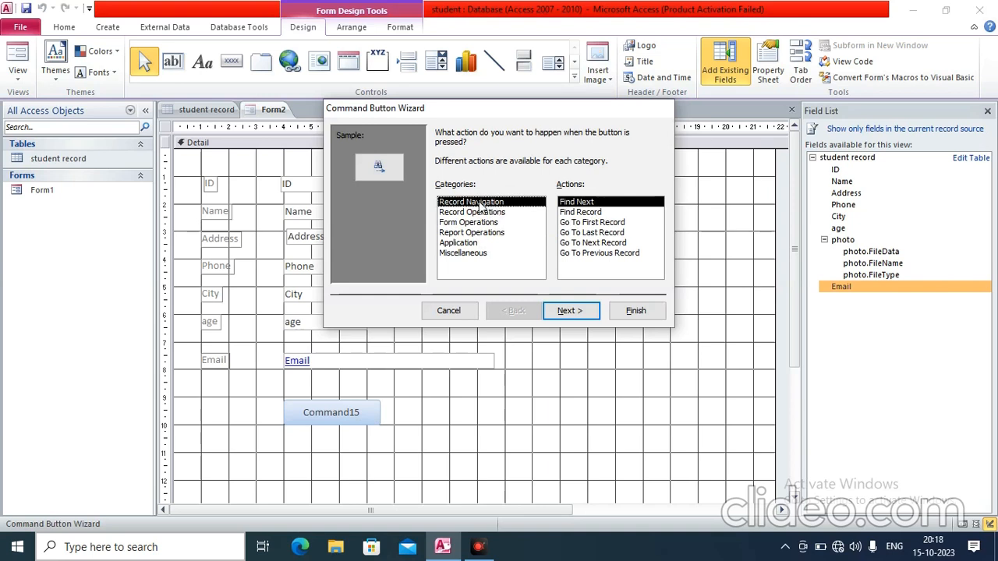
left_click(598, 234)
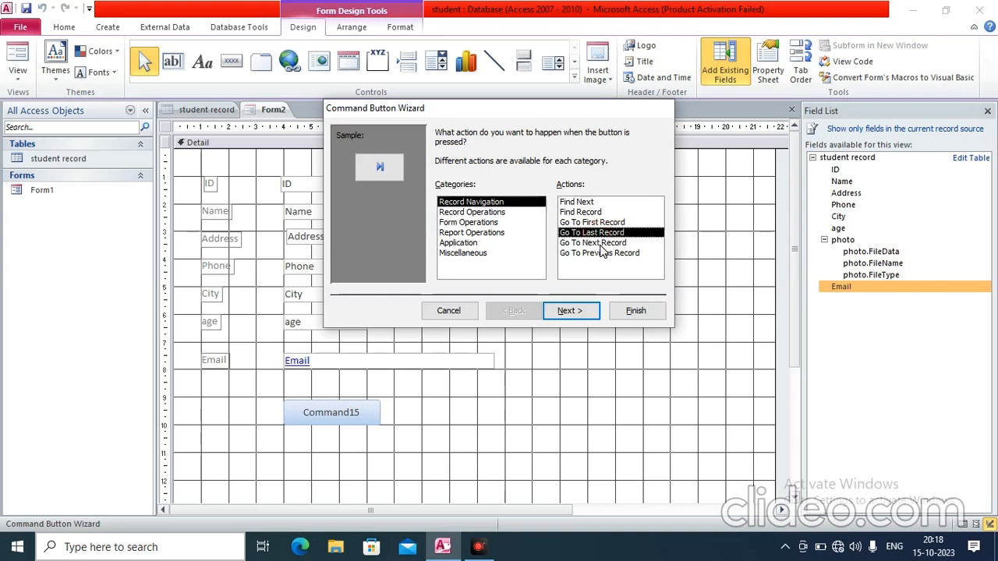
left_click(575, 313)
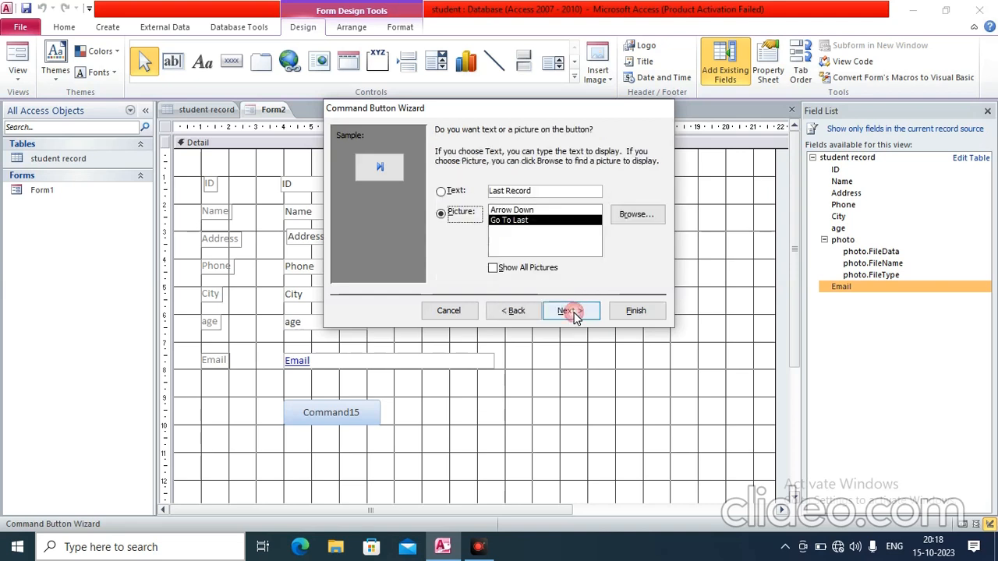
left_click(442, 191)
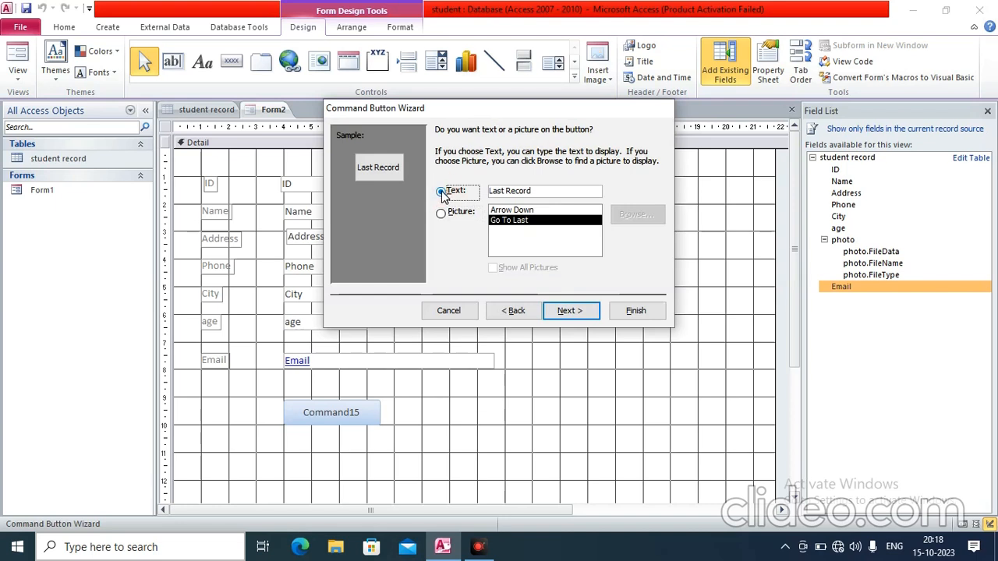
left_click(579, 311)
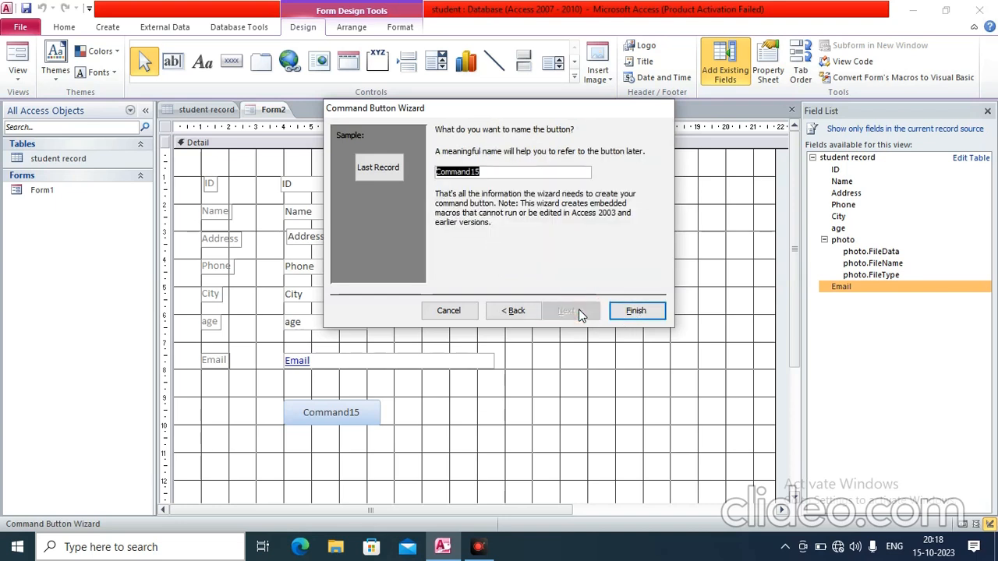
left_click(636, 311)
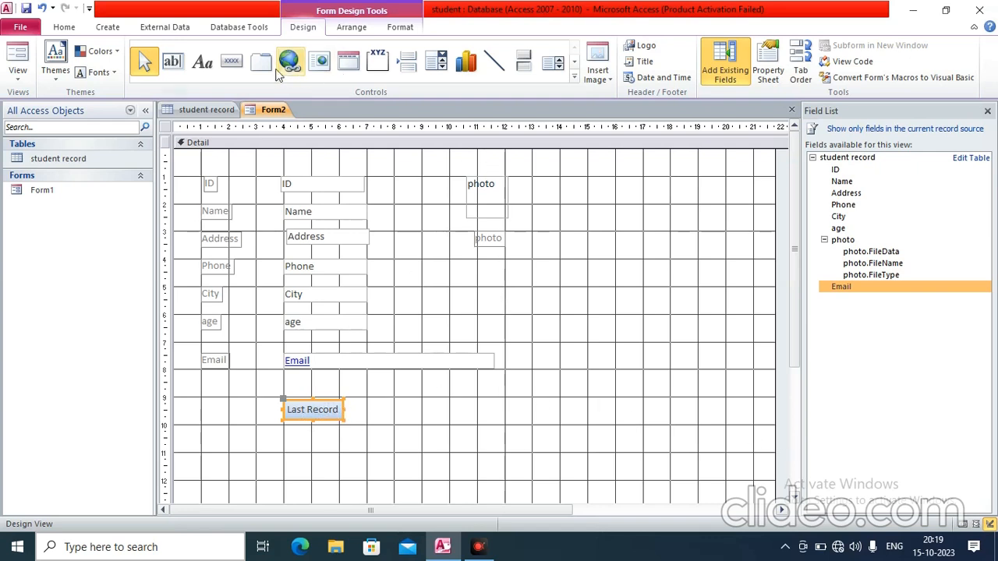
Draw a button beside Last Record set to Record Operations > Print Record with a text label
left_click(231, 61)
left_click_drag(393, 397, 500, 422)
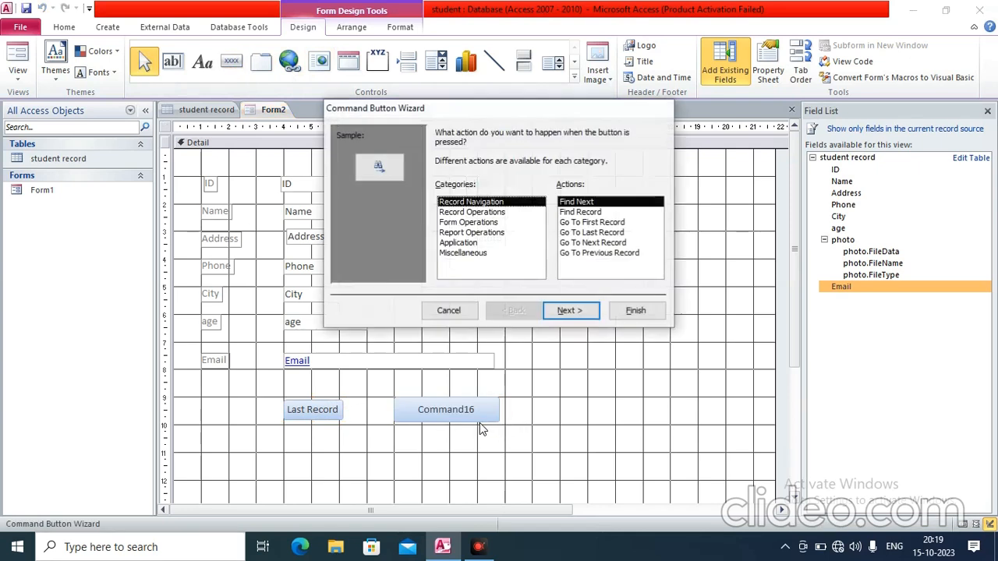
left_click(490, 212)
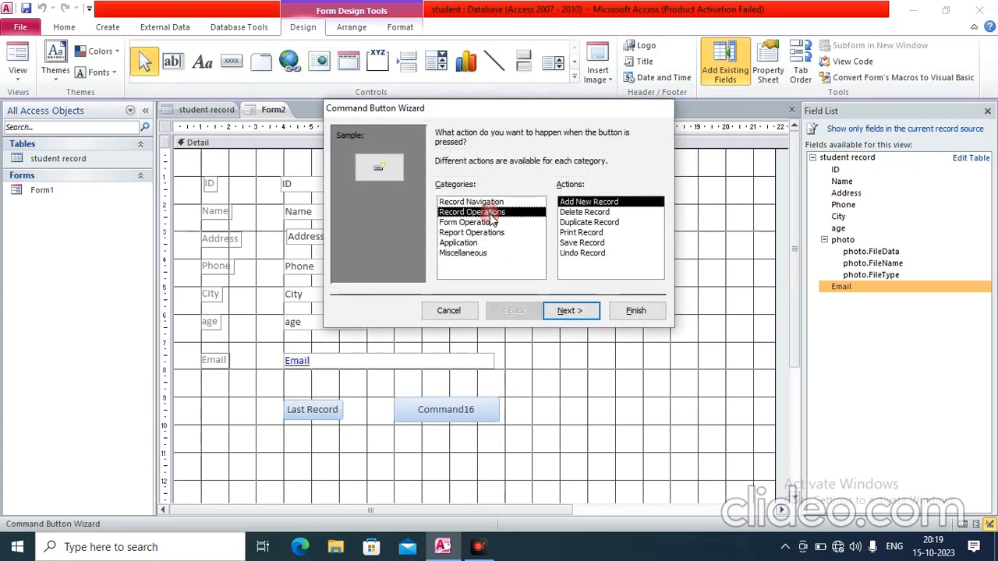
left_click(575, 234)
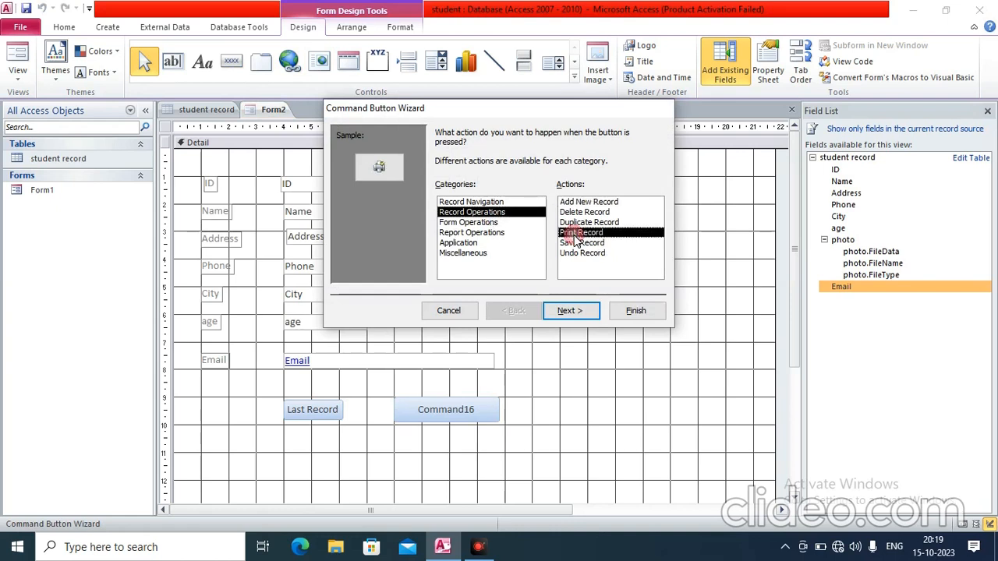
left_click(569, 312)
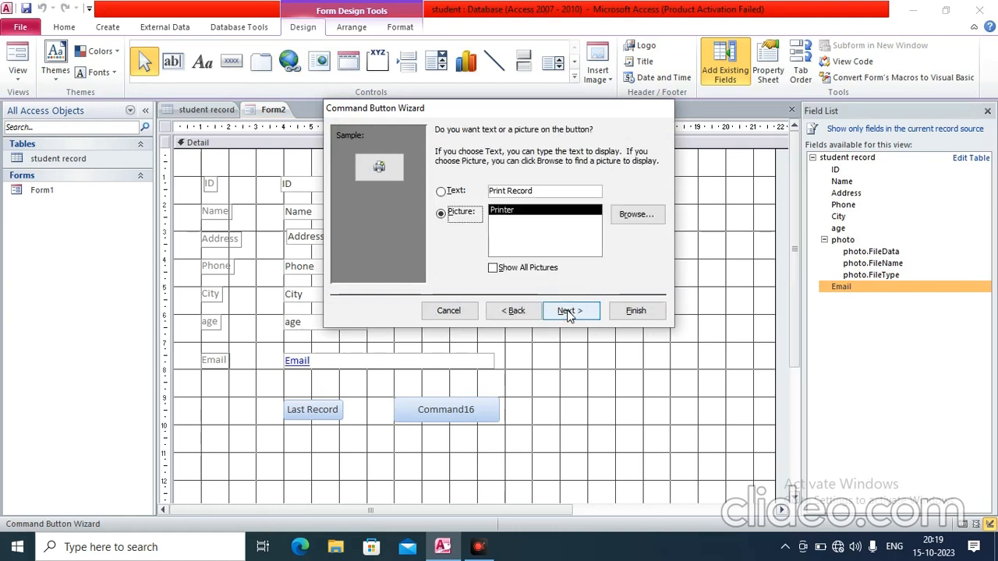
left_click(441, 192)
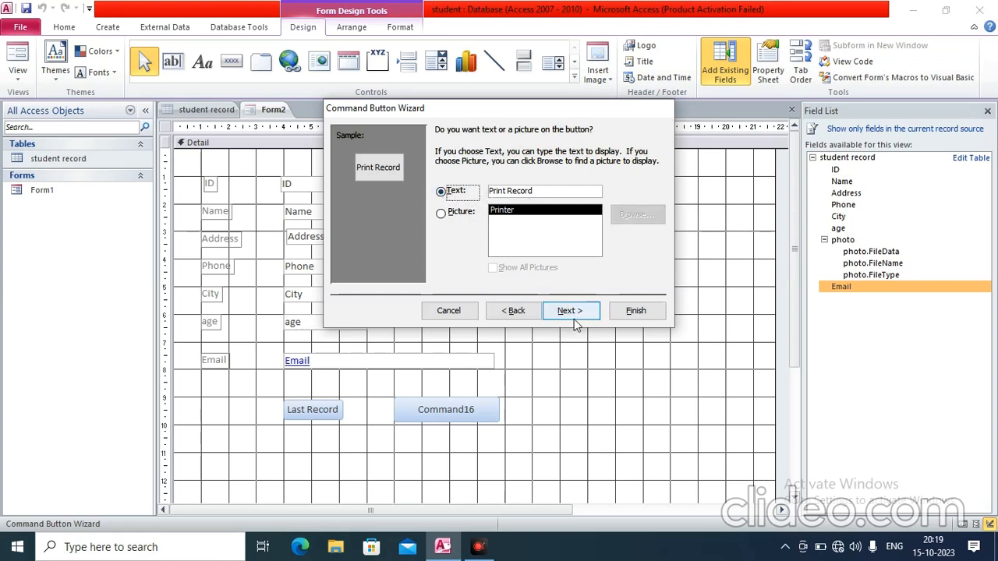
Shorten the button text to 'Print', finish the wizard, and enlarge the button
left_click_drag(537, 191, 511, 187)
key("BackSpace")
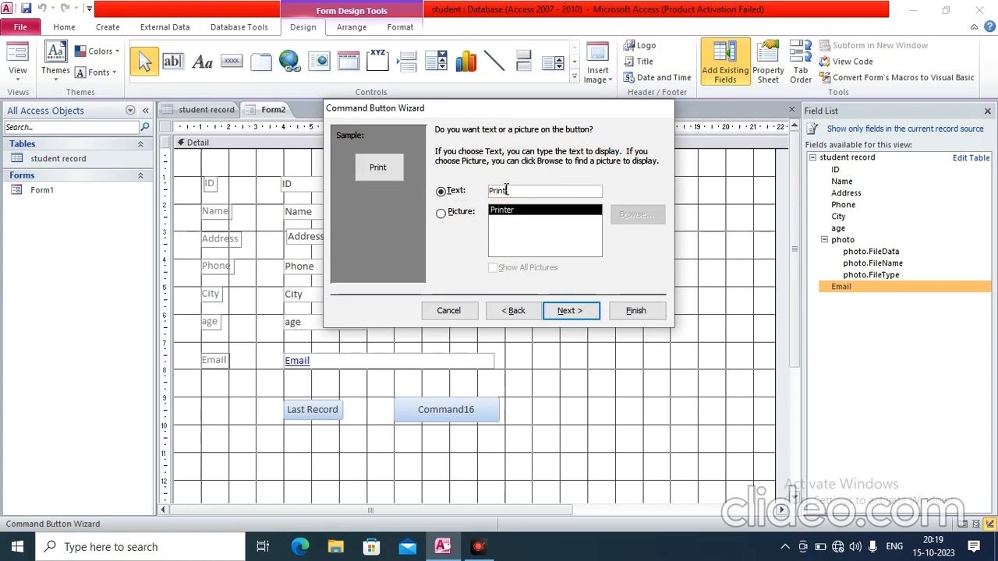
left_click(570, 312)
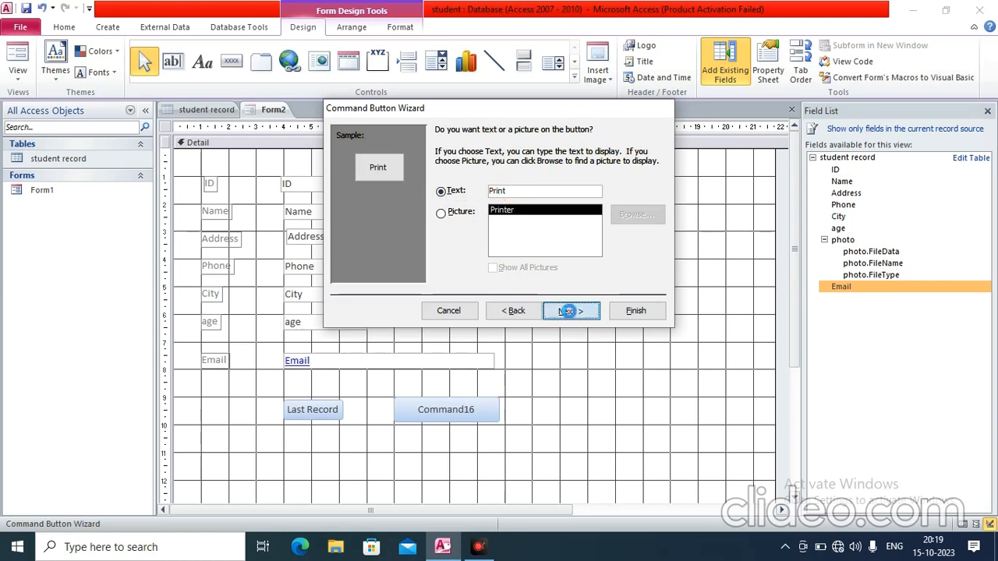
left_click(636, 311)
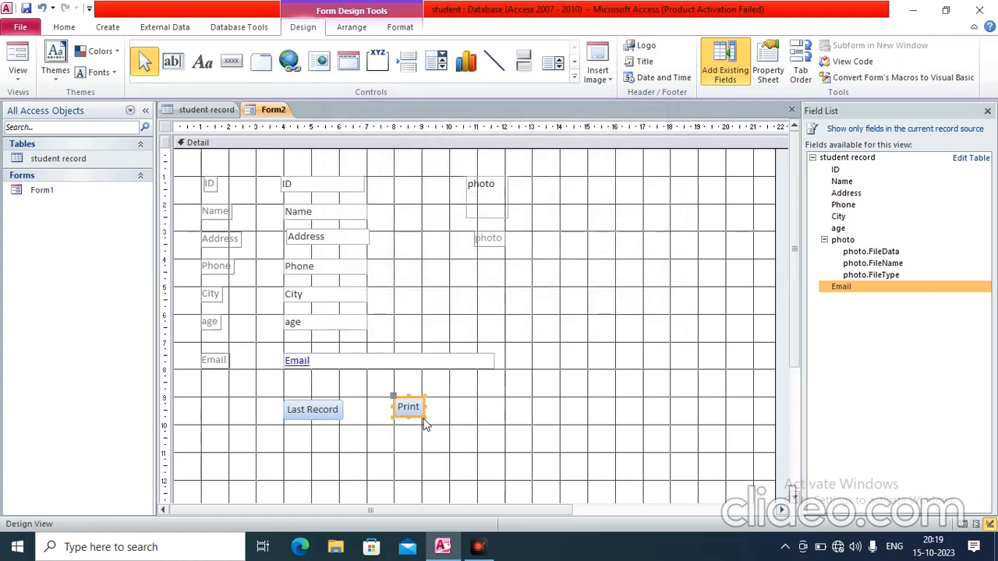
left_click_drag(422, 418, 456, 420)
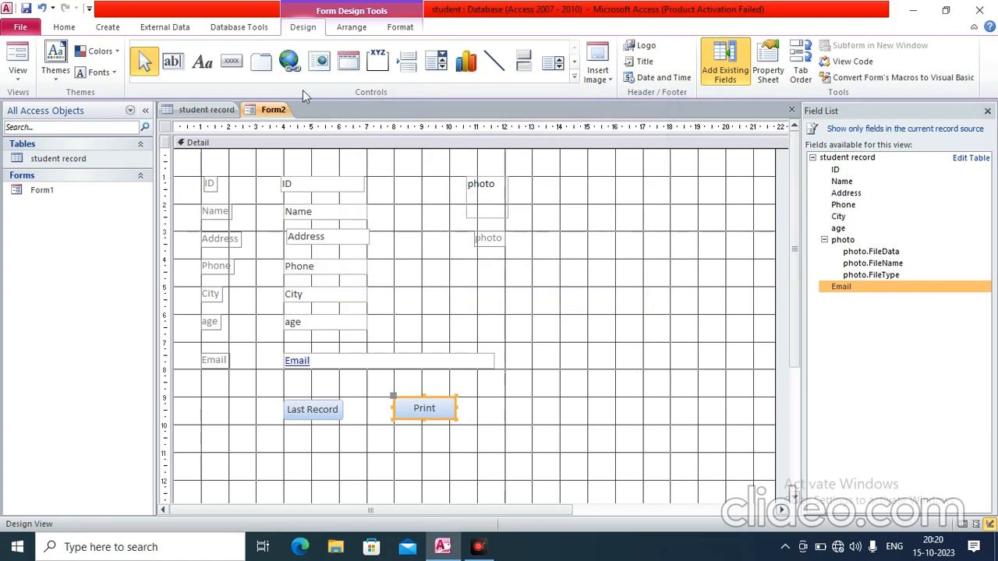
left_click(230, 61)
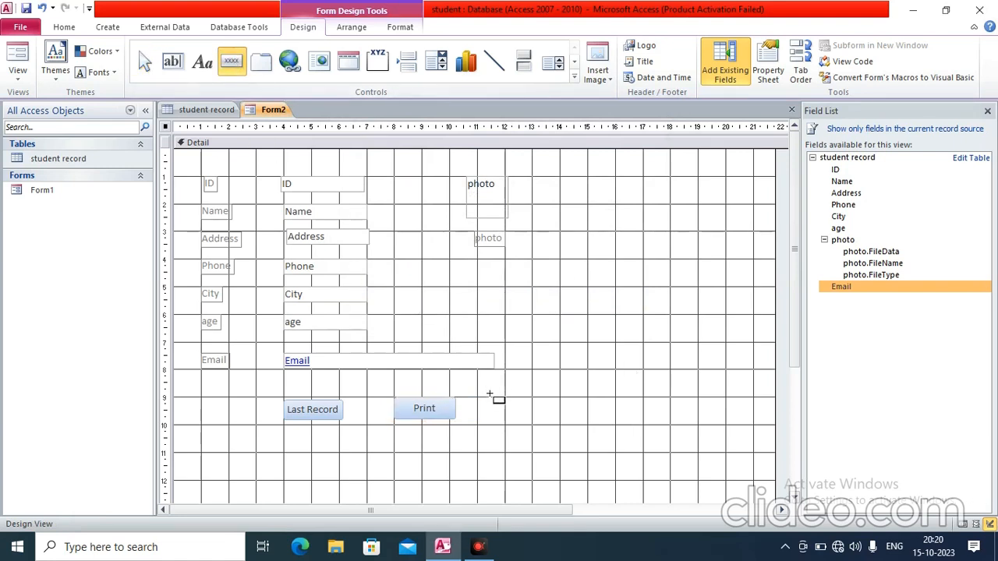
Add a command button right of Print that runs Save Record, captioned 'Submit'
left_click_drag(491, 400, 585, 426)
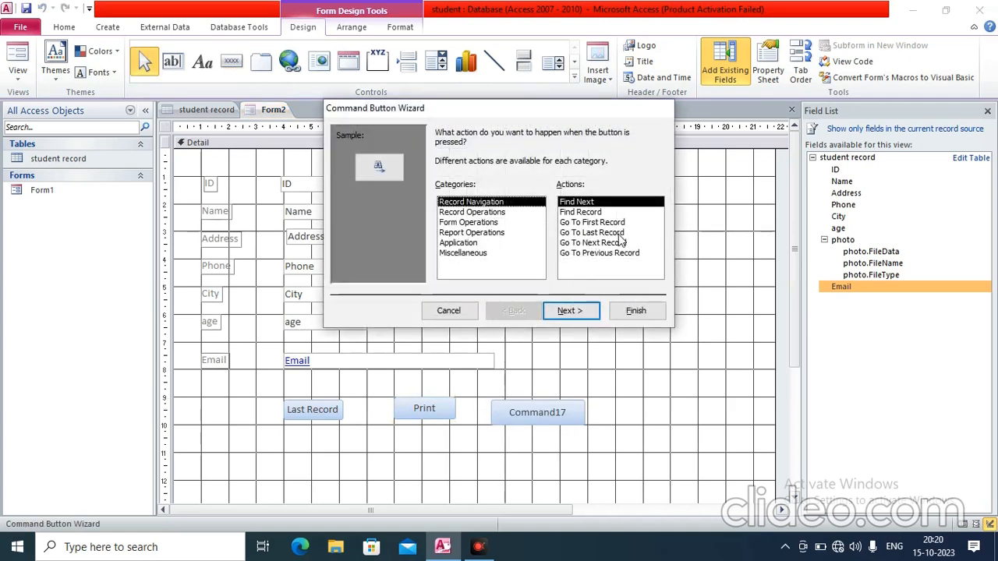
left_click(482, 212)
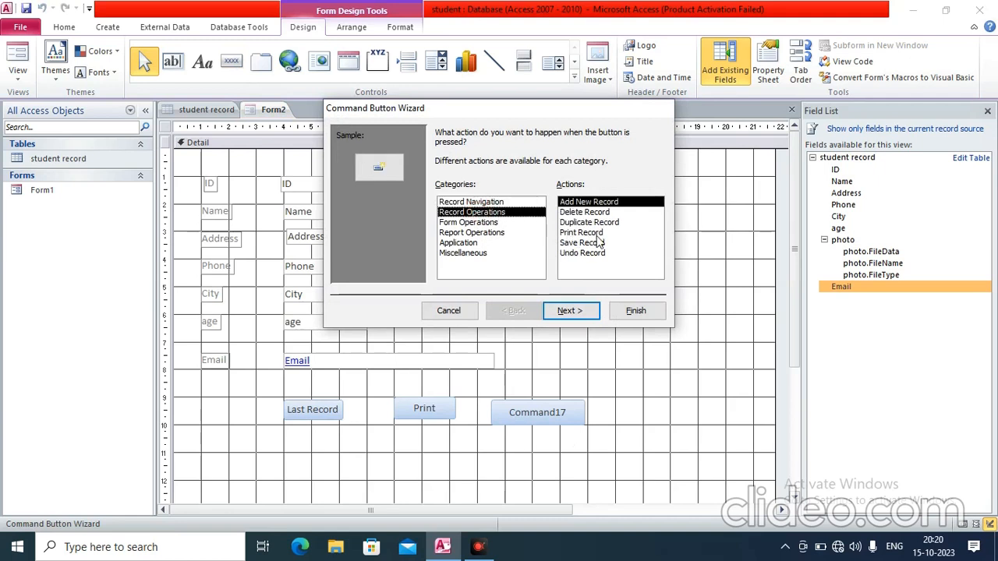
left_click(572, 244)
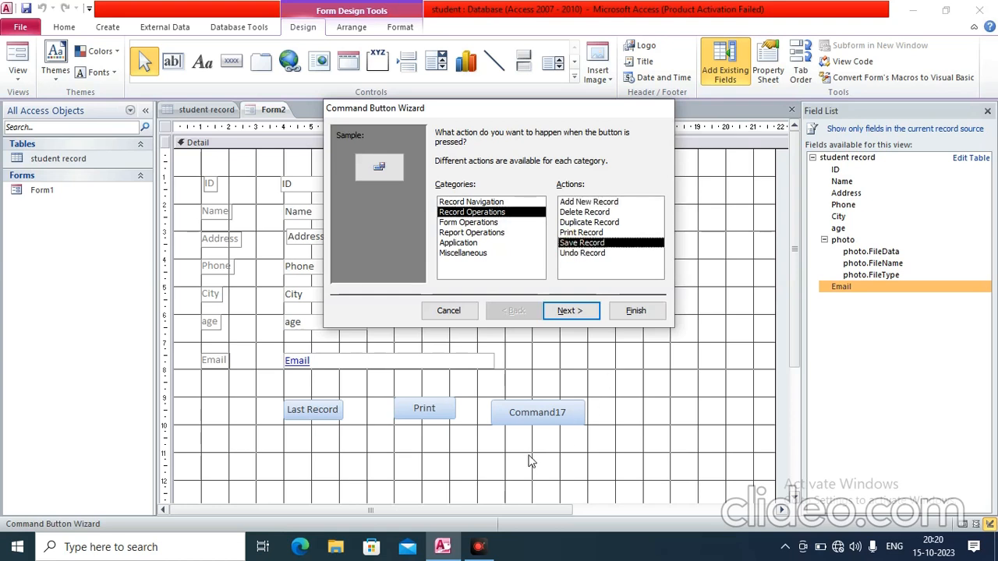
left_click(578, 312)
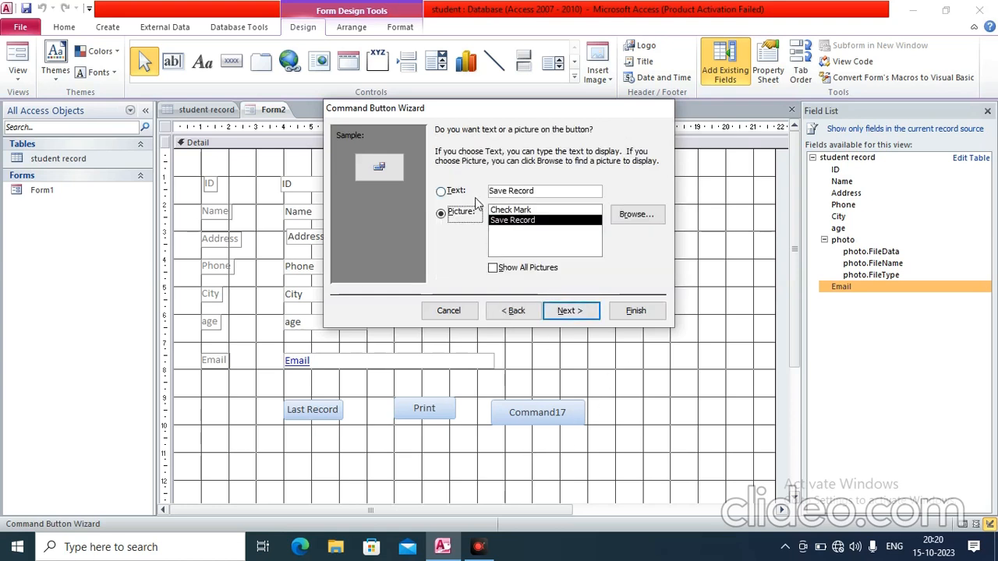
left_click(457, 193)
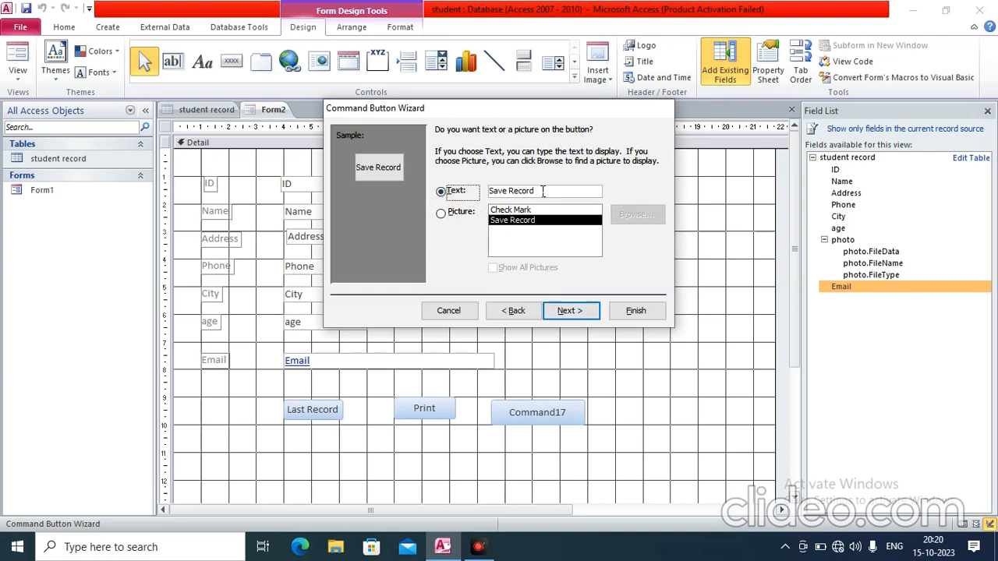
left_click_drag(543, 191, 483, 195)
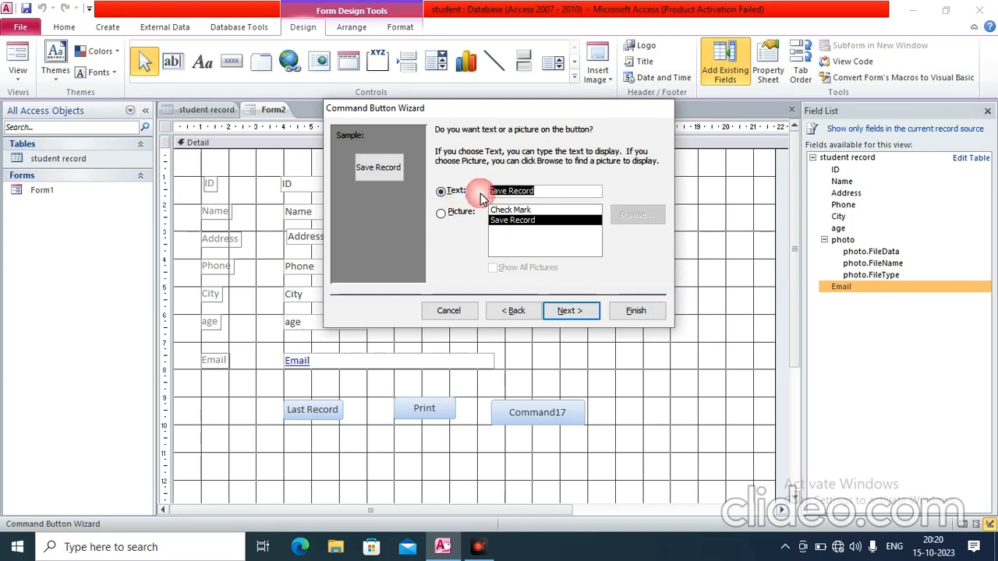
type("Submit")
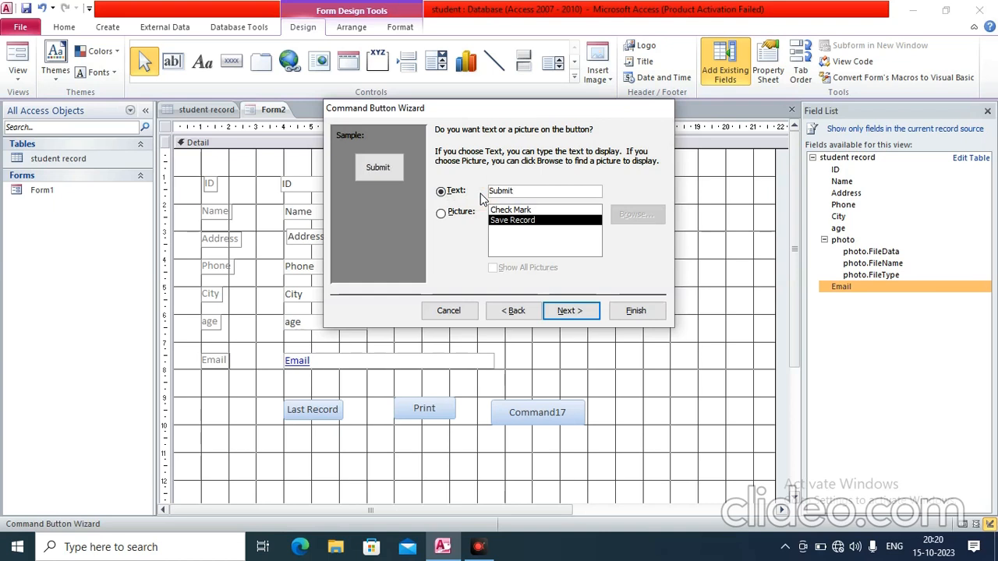
left_click(584, 310)
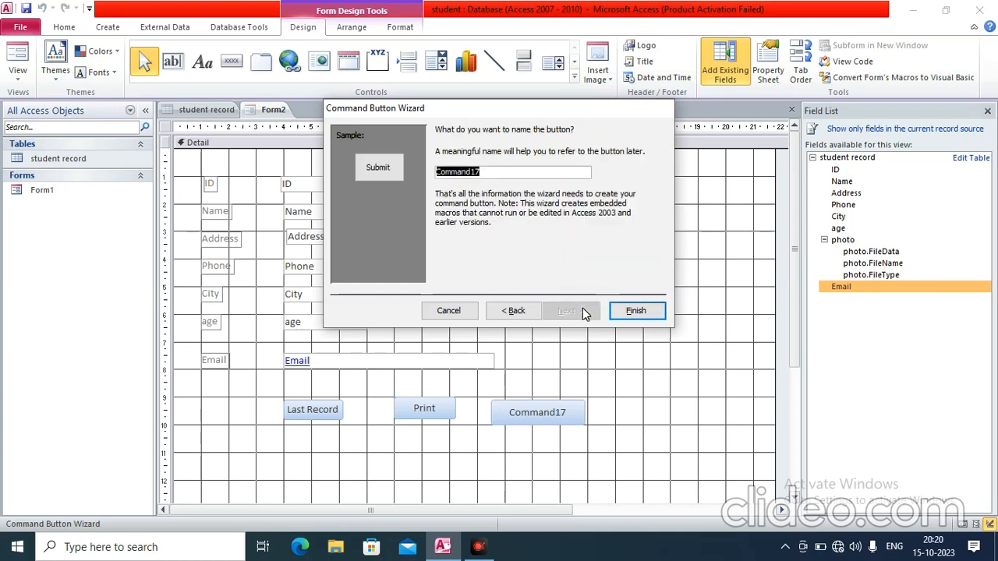
left_click(635, 312)
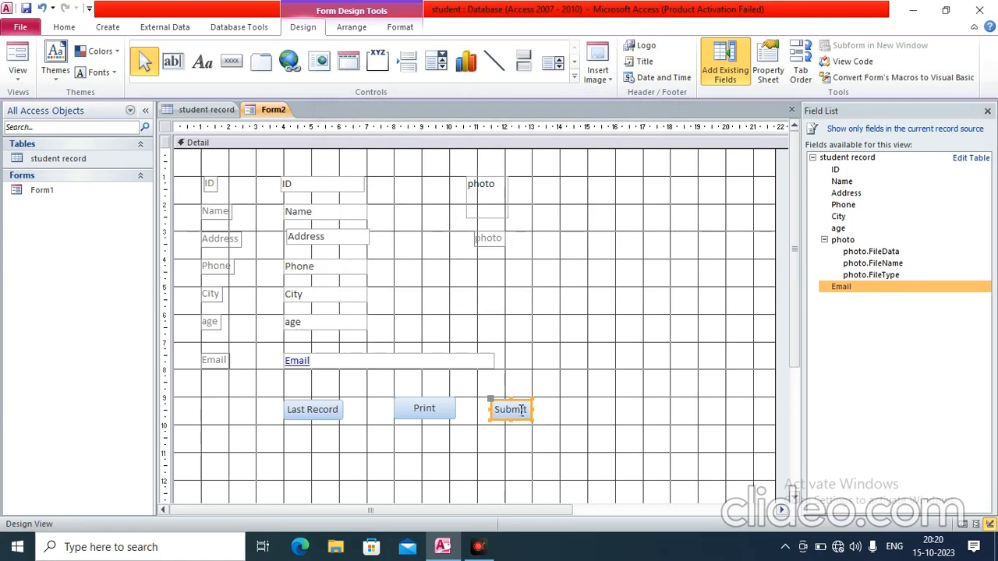
Rearrange the buttons: Submit lower down, Last Record at the left edge, Print beside Submit
left_click_drag(518, 401, 498, 481)
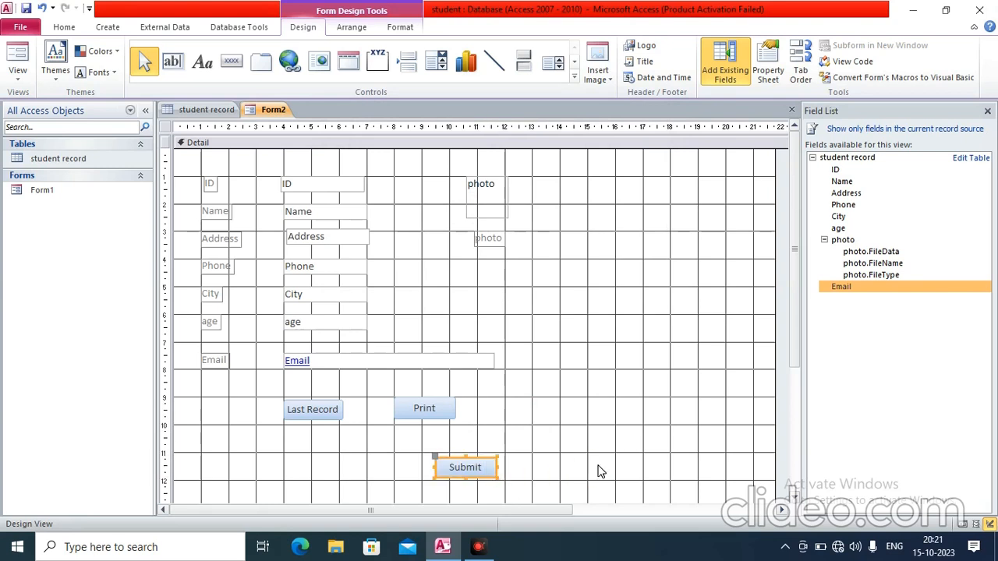
left_click(317, 410)
left_click_drag(309, 400, 226, 402)
left_click(370, 392)
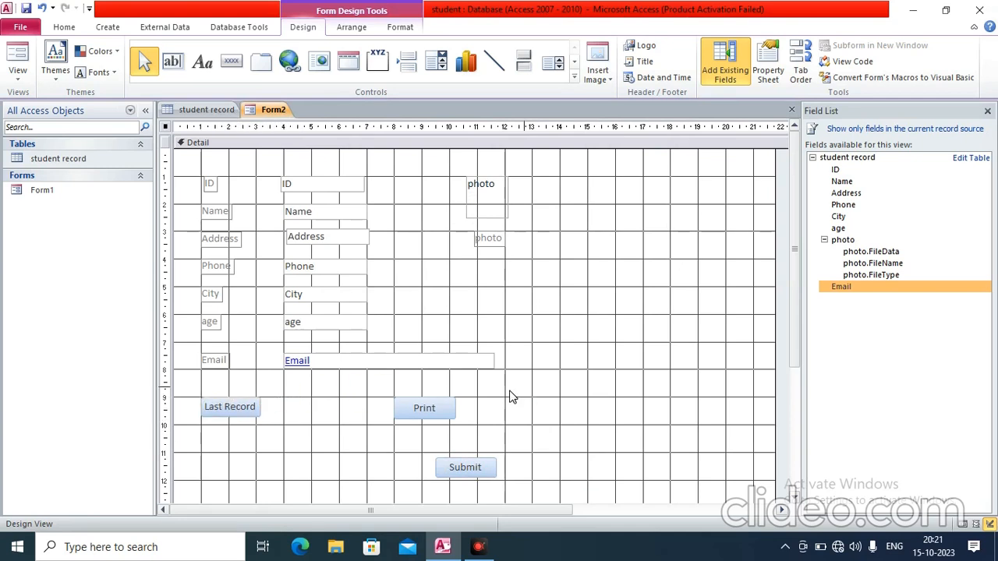
left_click(438, 405)
left_click_drag(435, 398, 391, 459)
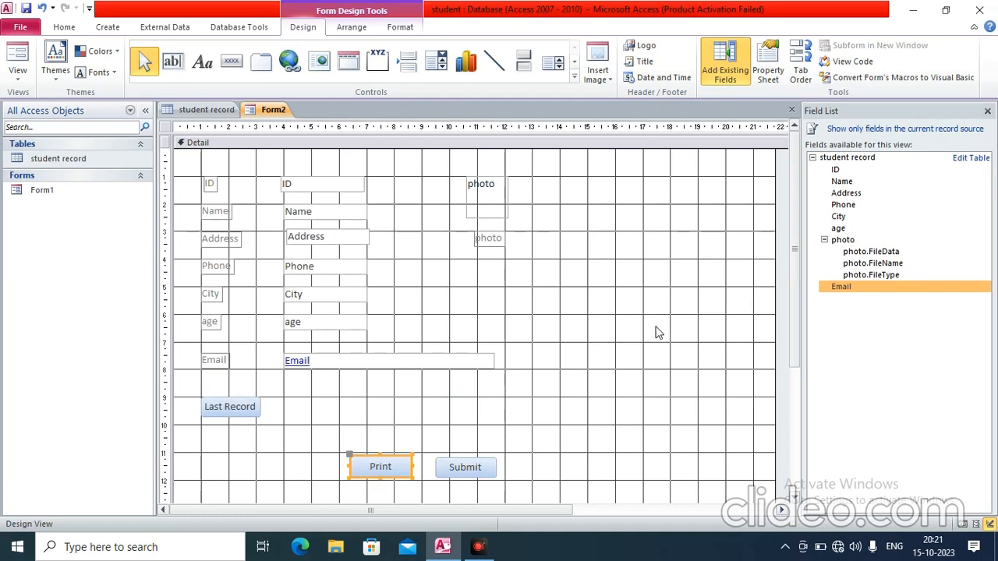
left_click(231, 61)
Add a wider 'Delete' button beside Last Record that runs Delete Record
left_click_drag(285, 399, 361, 417)
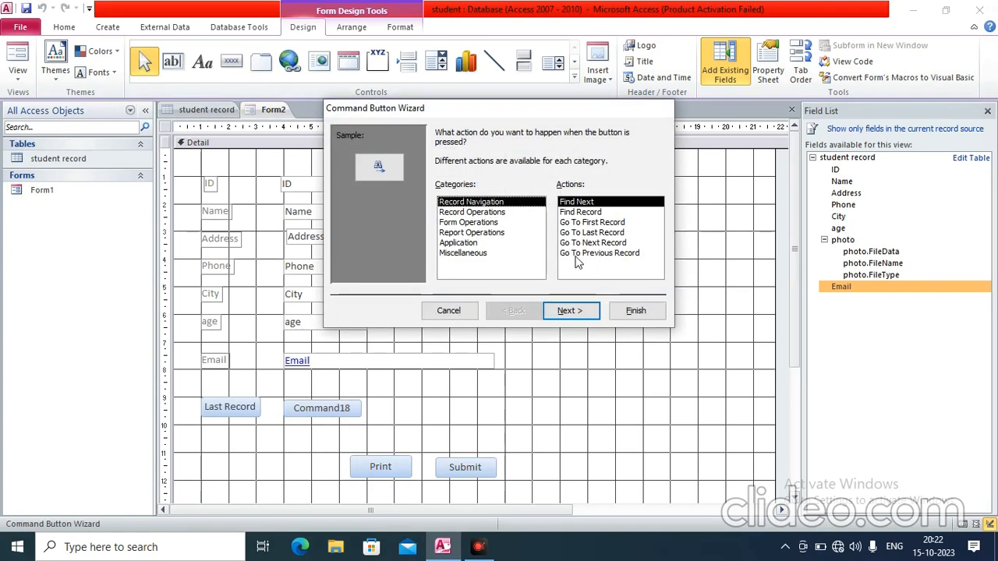
left_click(494, 213)
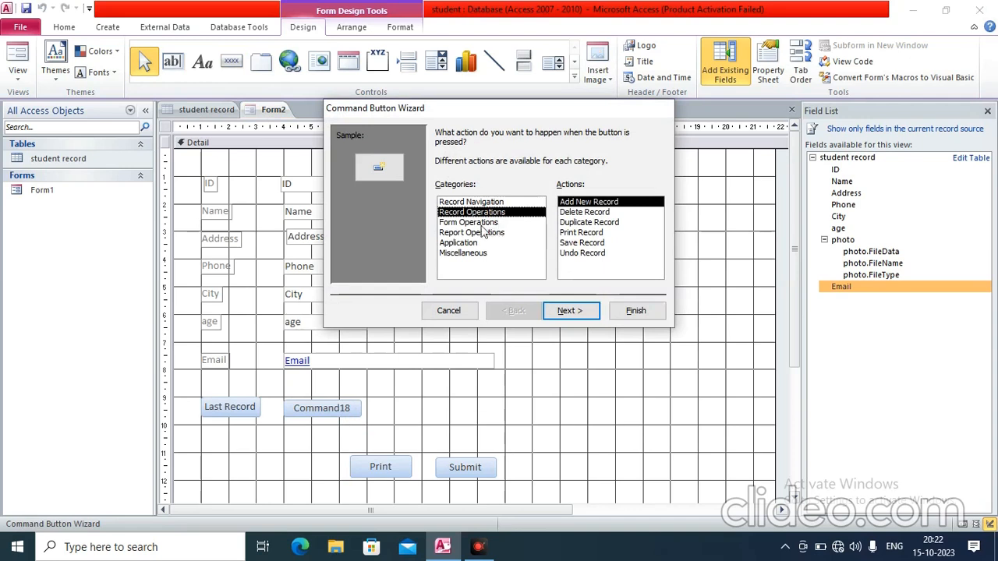
left_click(585, 213)
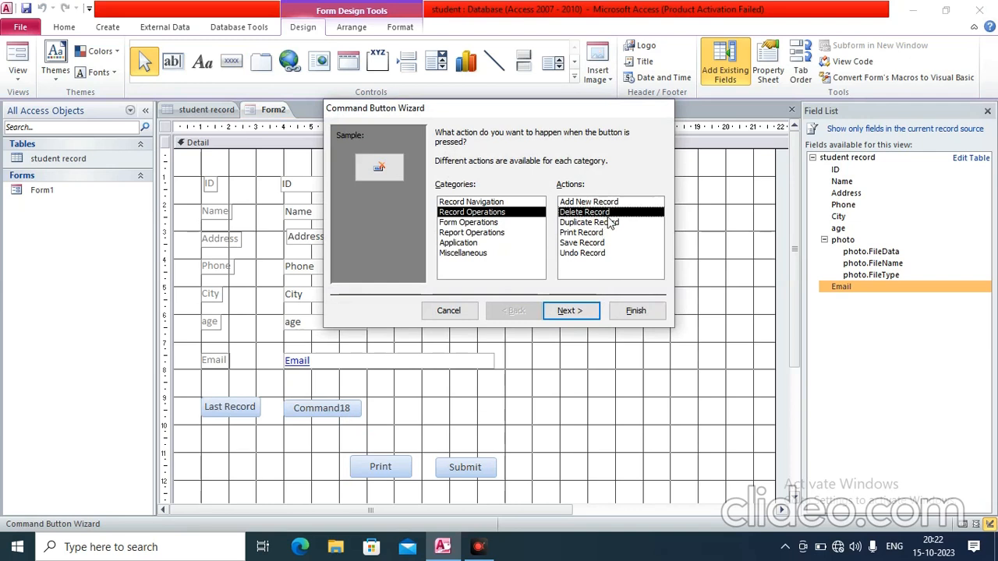
left_click(569, 312)
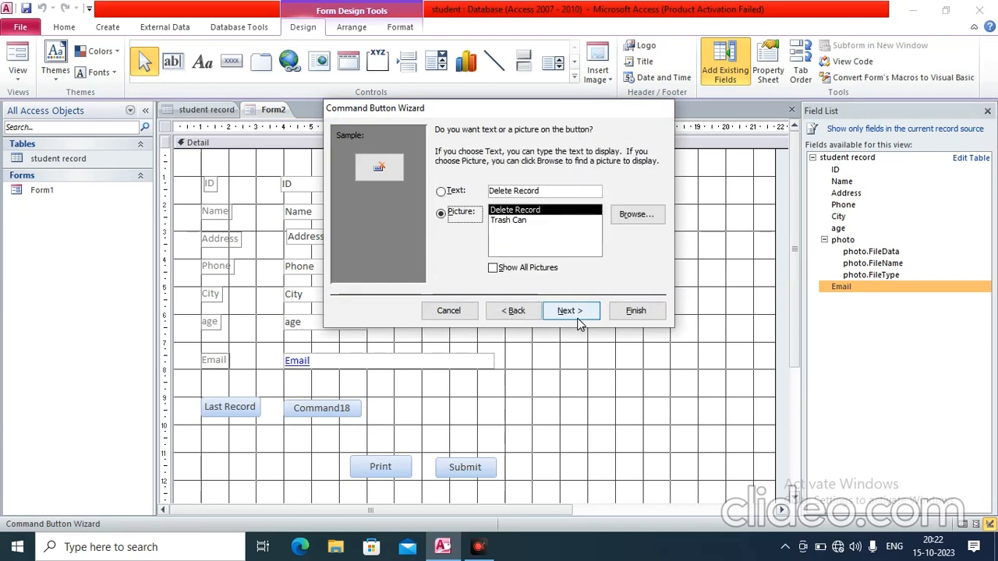
left_click(457, 193)
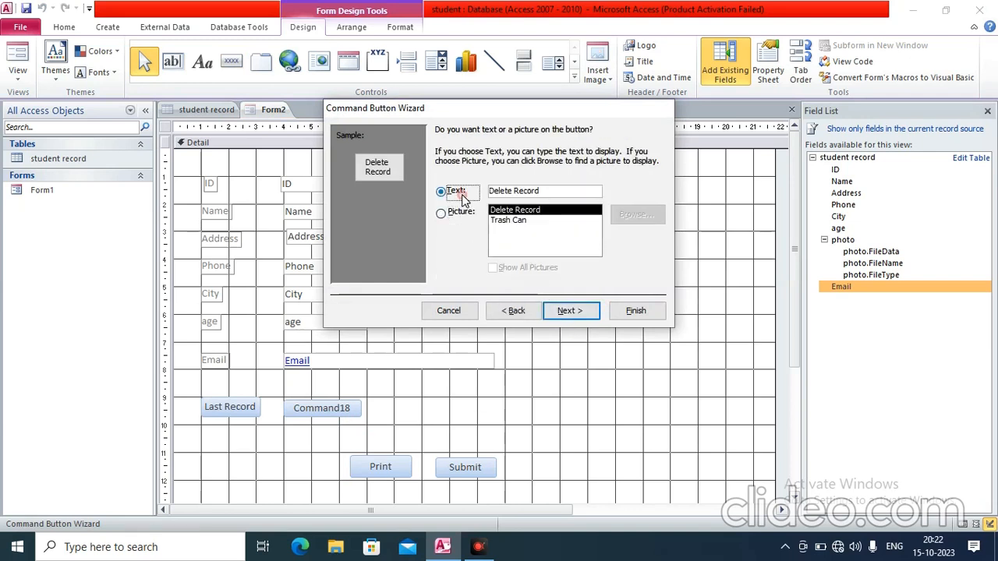
left_click(550, 195)
key("BackSpace")
key("BackSpace")
key("BackSpace")
key("BackSpace")
key("BackSpace")
key("BackSpace")
key("BackSpace")
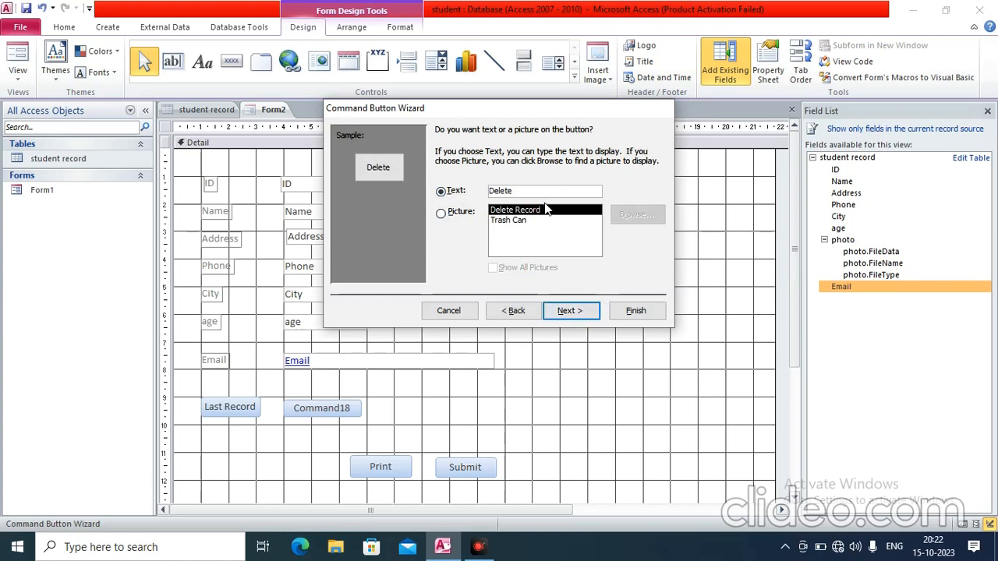
left_click(567, 312)
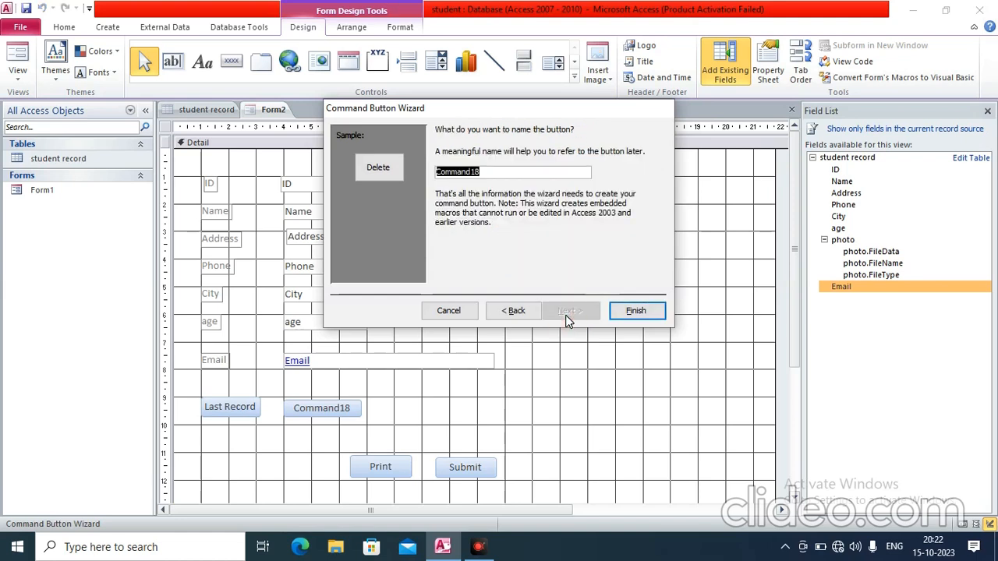
left_click(631, 311)
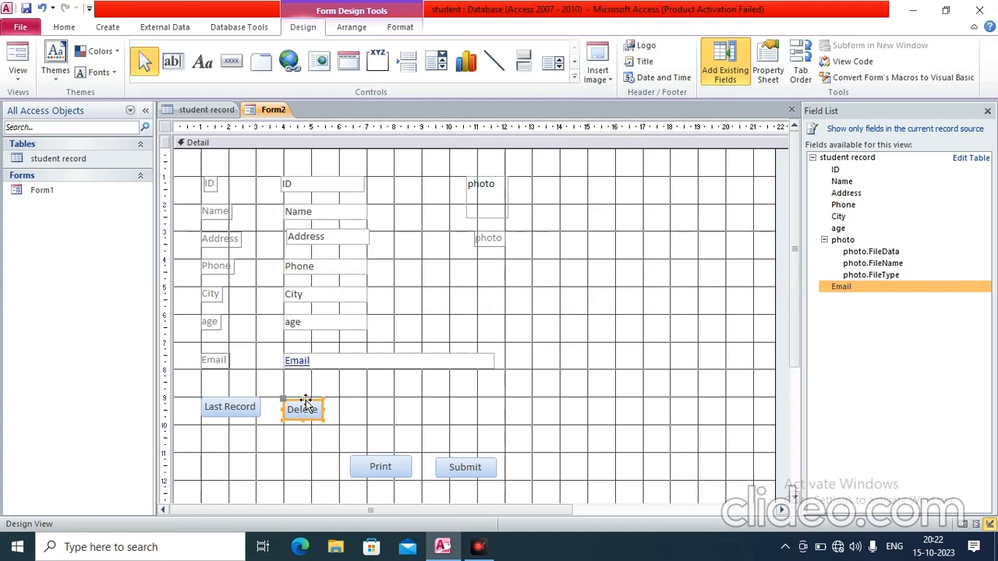
left_click_drag(324, 409, 352, 409)
left_click(419, 414)
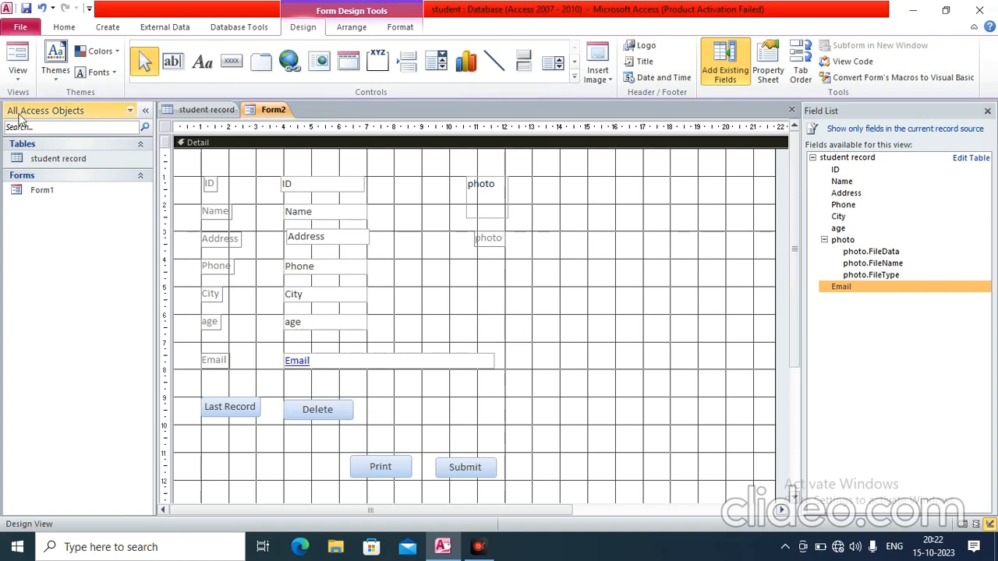
Switch Form2 to Form View and test the Delete button, answering No to keep the record
left_click(18, 74)
left_click(48, 102)
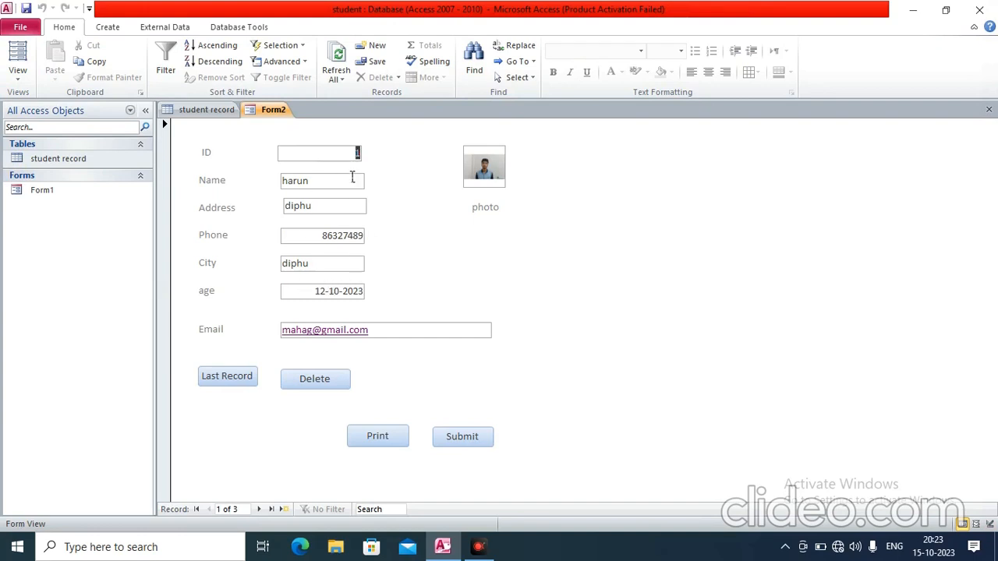
left_click(324, 384)
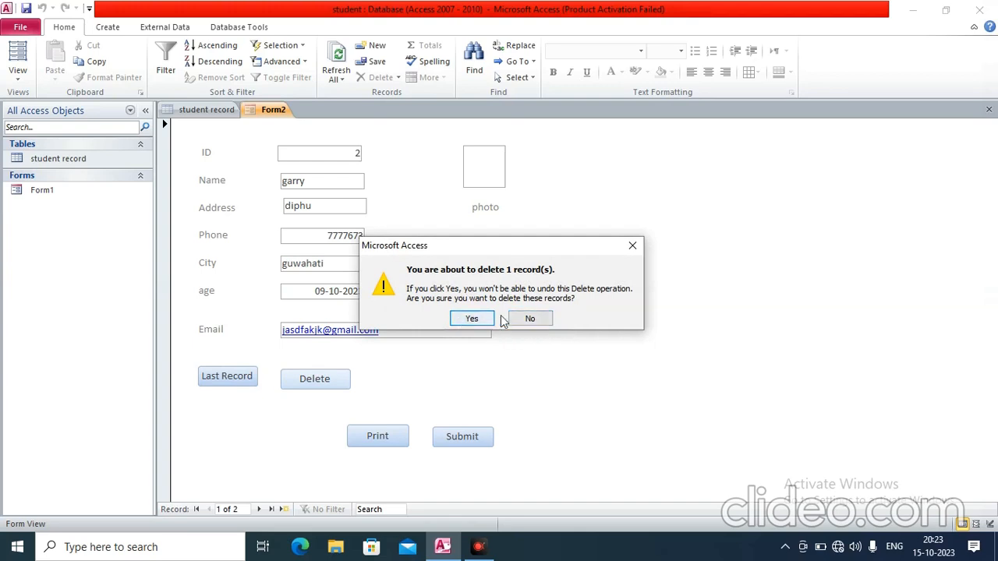
left_click(531, 320)
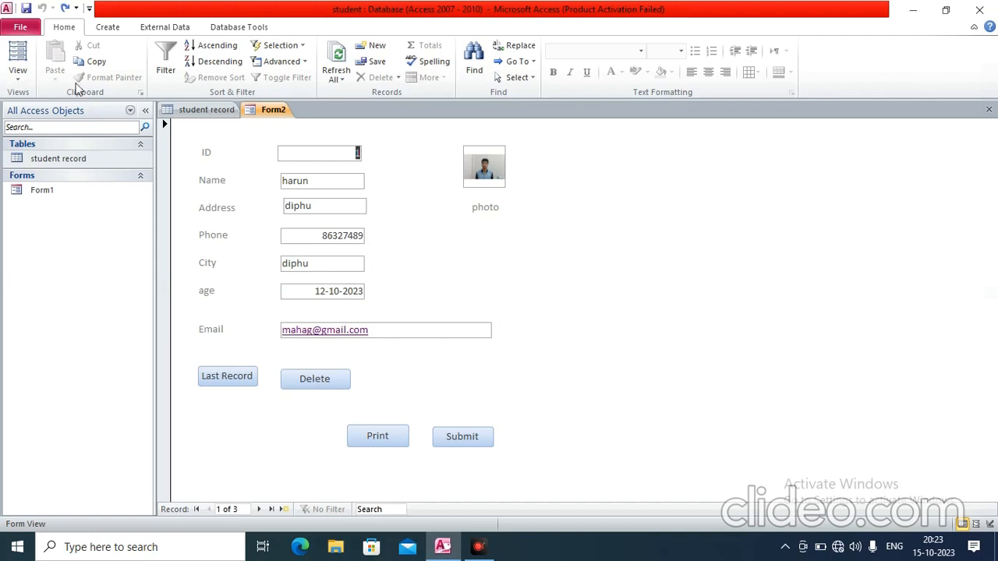
In Design View, add a text 'Next Record' button right of Delete that goes to the next record
left_click(18, 76)
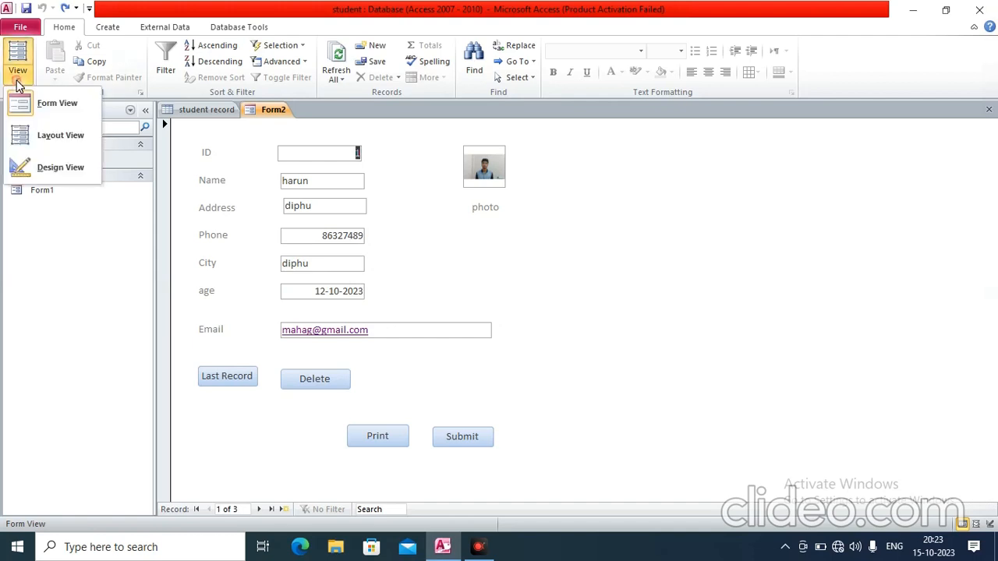
left_click(60, 168)
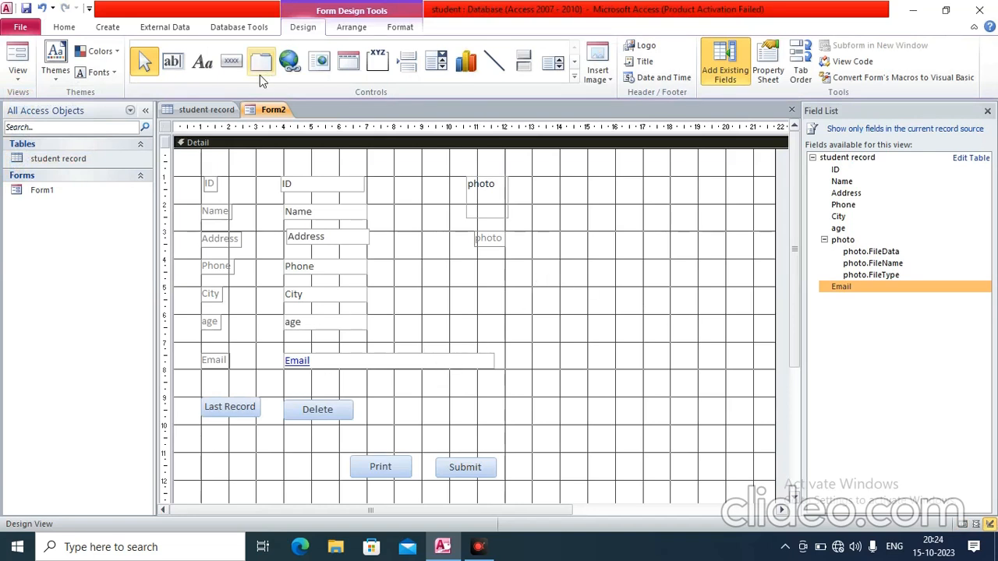
left_click(234, 64)
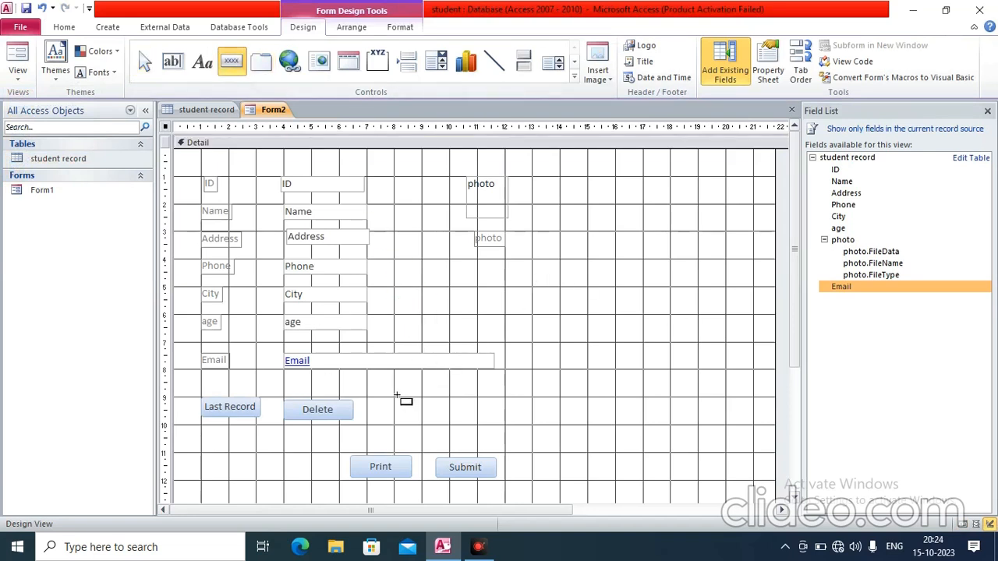
left_click_drag(397, 396, 480, 422)
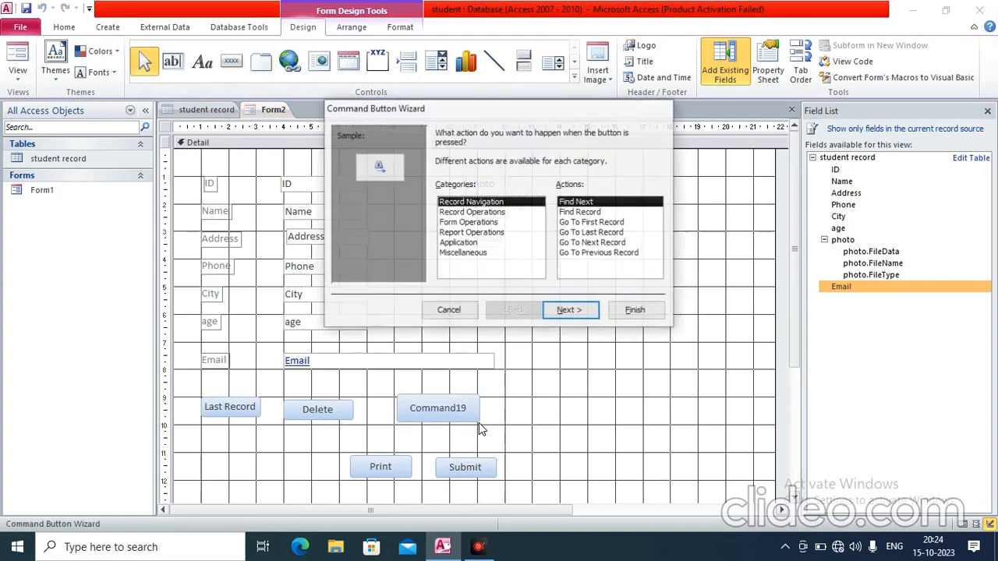
left_click(600, 244)
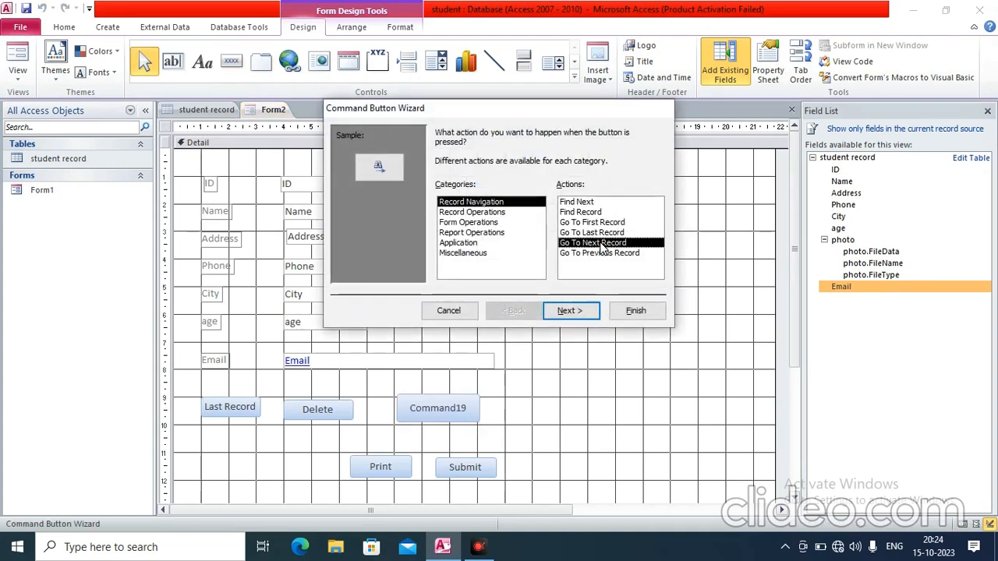
left_click(569, 311)
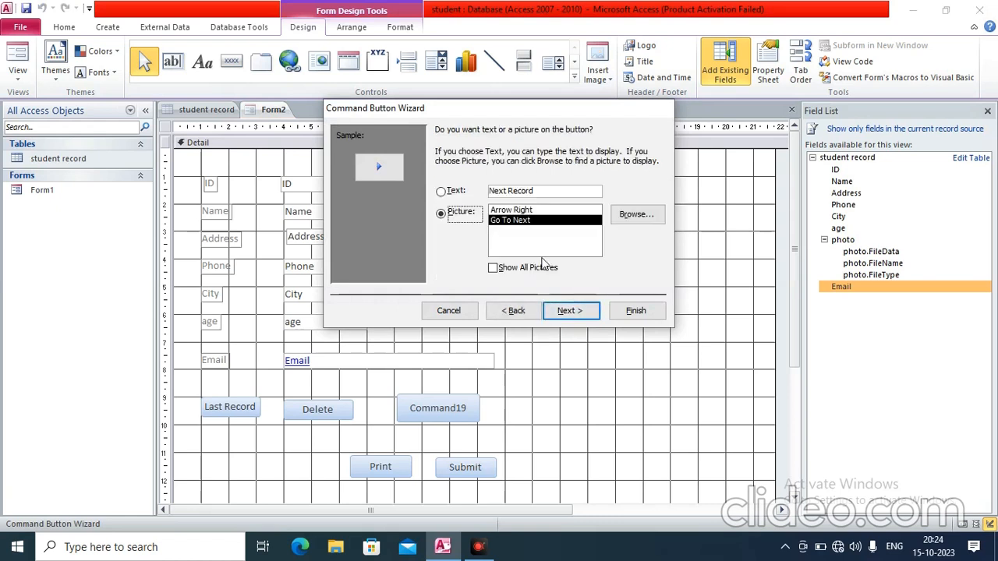
left_click(468, 193)
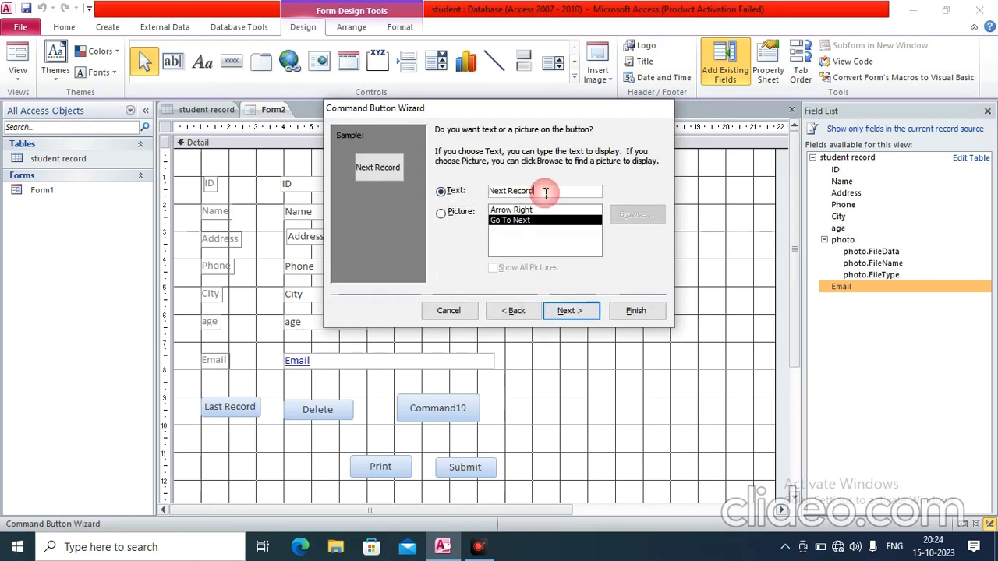
left_click(580, 310)
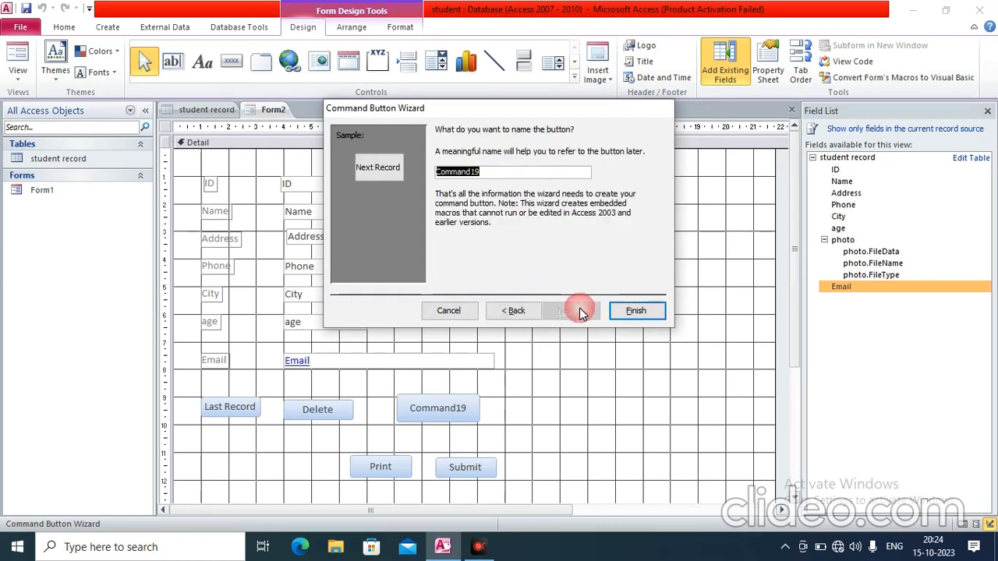
left_click(635, 311)
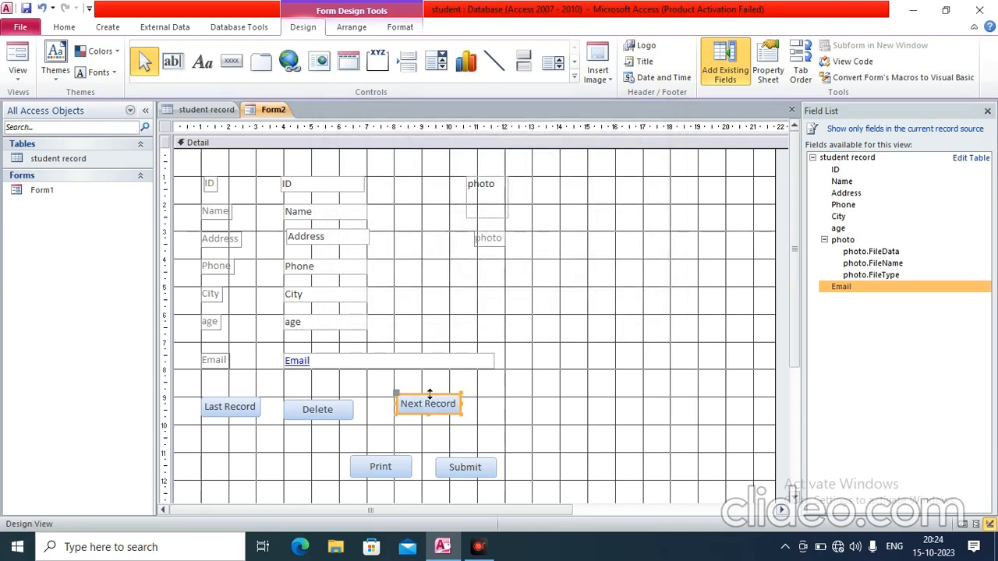
Nudge the Next Record button into line, then in Form View advance to record 3 of 3
left_click_drag(412, 393, 406, 398)
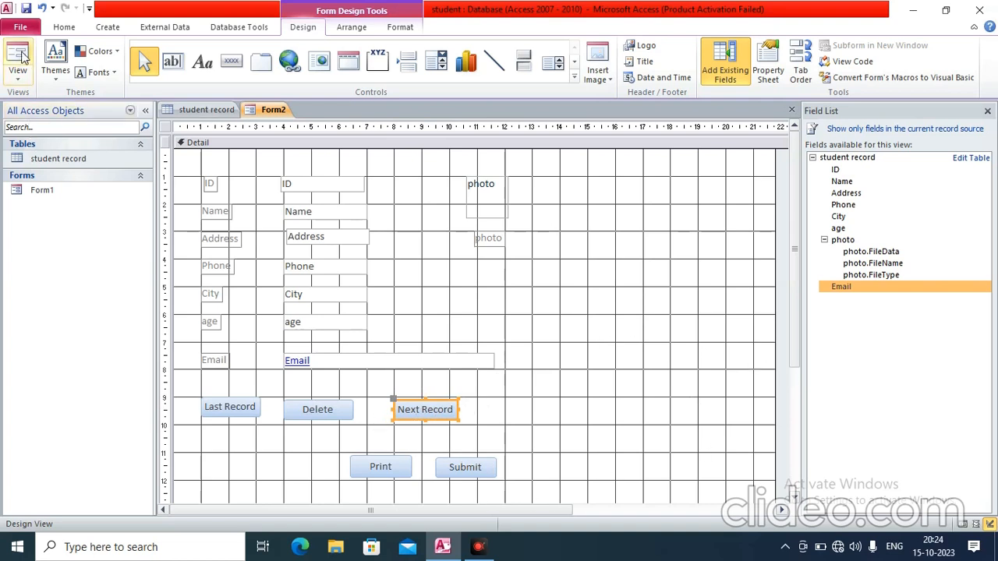
left_click(22, 76)
left_click(55, 106)
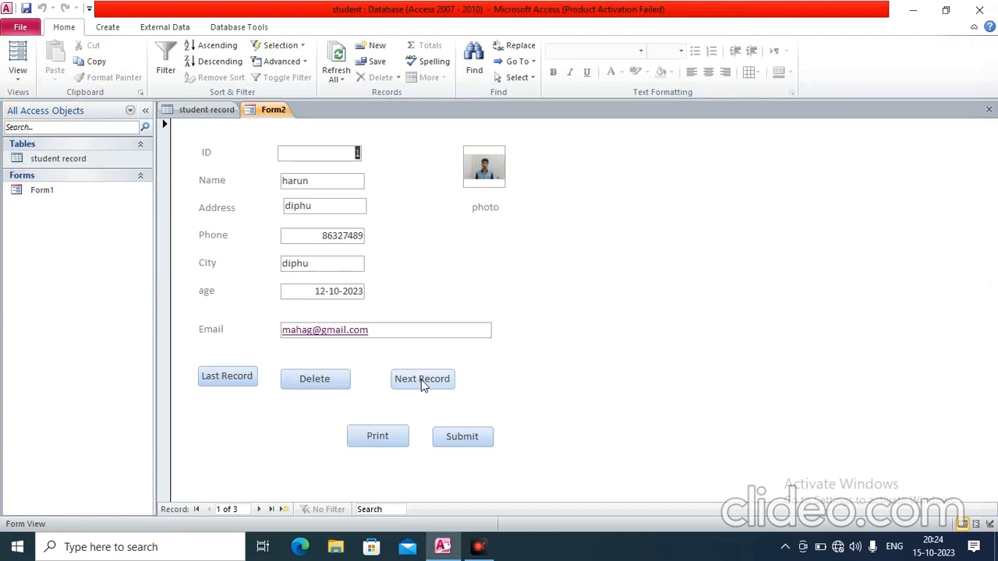
left_click(422, 380)
left_click(421, 380)
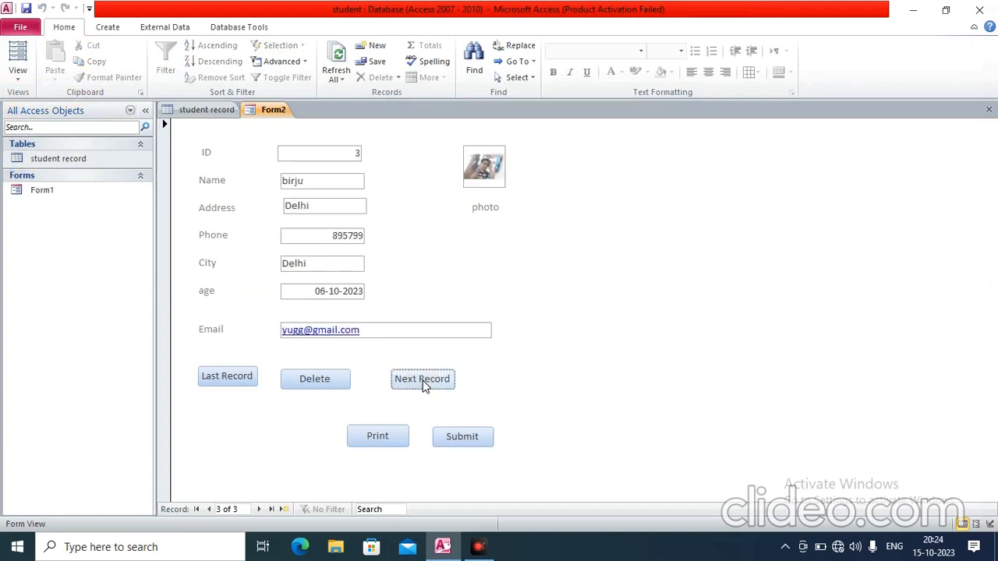